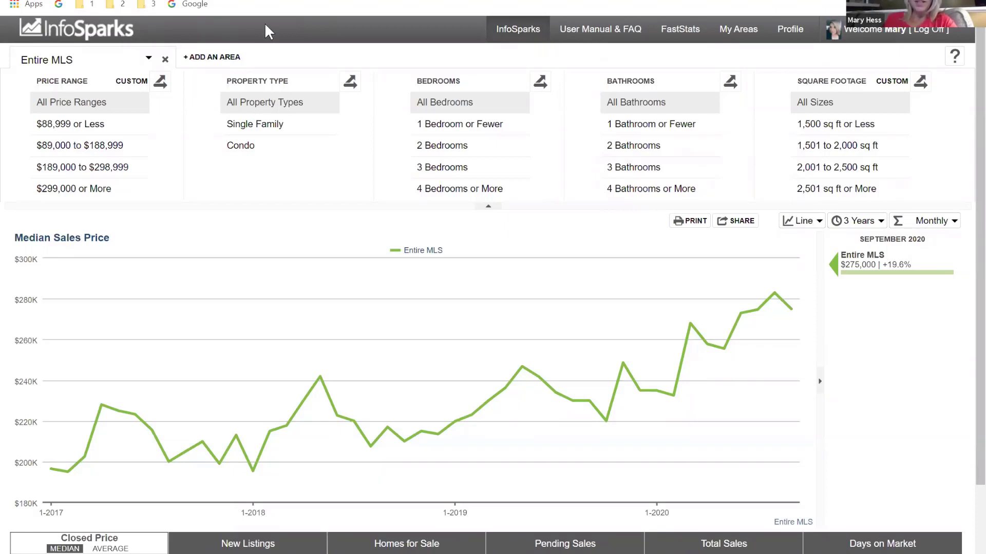
Step: Close the Paragon login and Zoom pages and log on to InfoSparks with the saved credentials
left_click(516, 36)
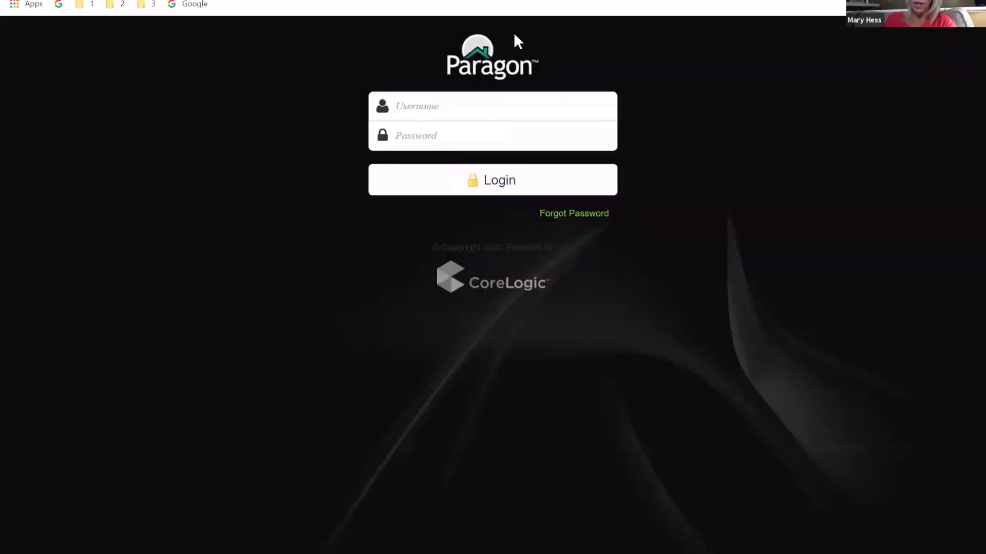
key("ctrl+w")
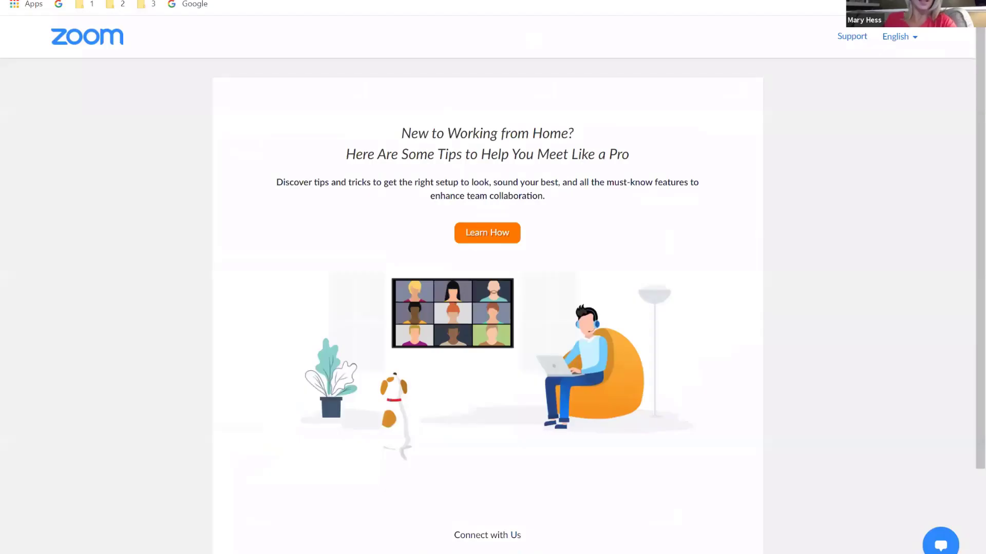
key("ctrl+w")
left_click(501, 314)
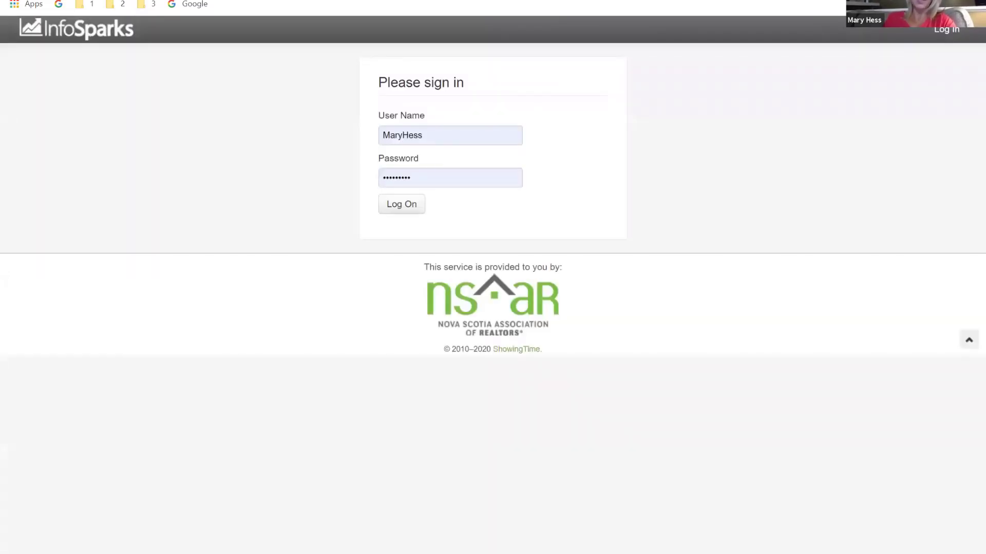
left_click(405, 208)
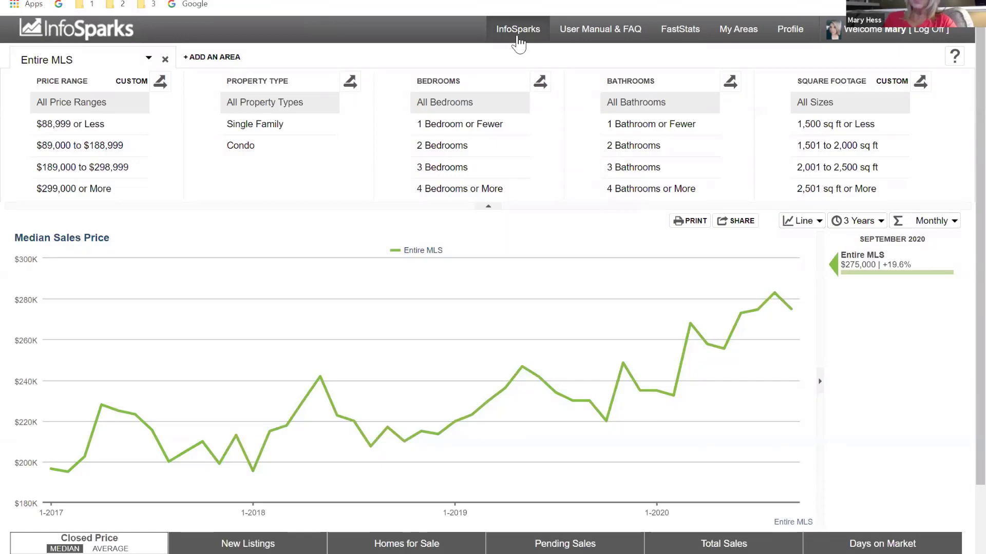
left_click(513, 37)
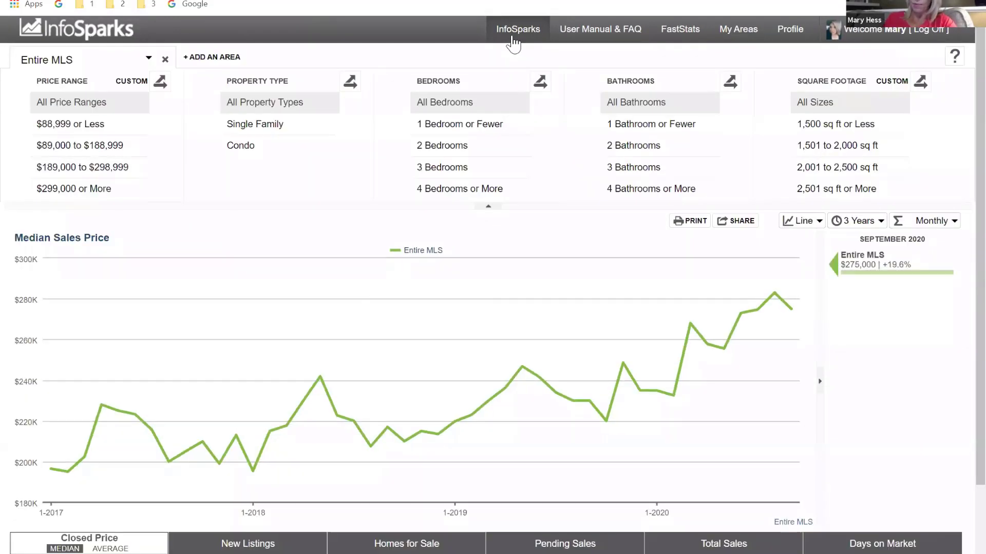
Step: Browse the User Manual & FAQ, examining the Overview, Top Bar and Quick Facts sections
left_click(596, 43)
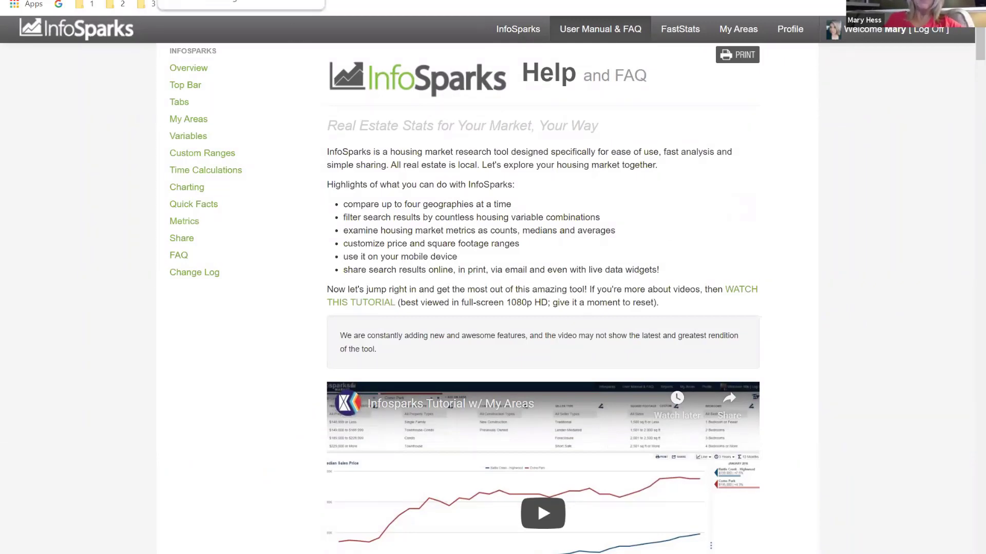
left_click(516, 37)
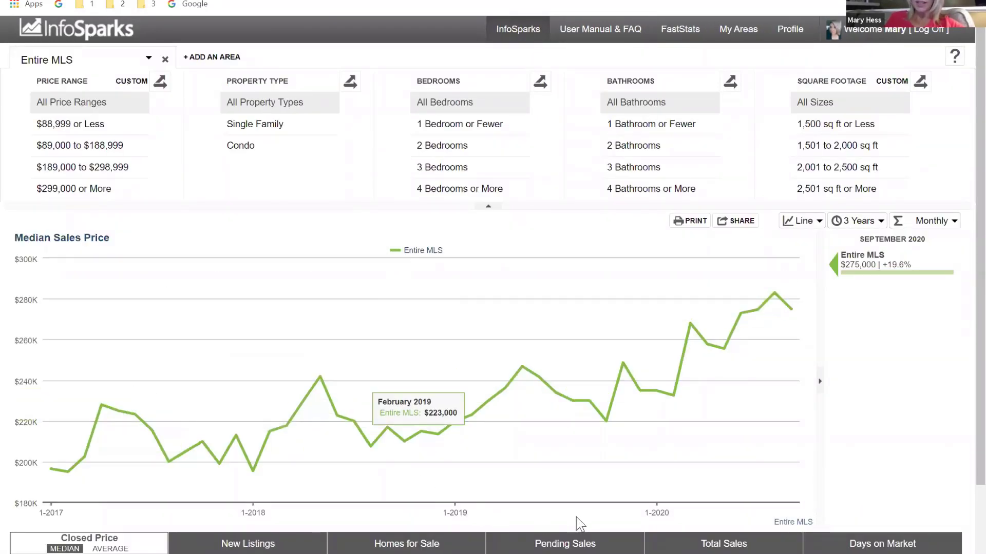
left_click(593, 40)
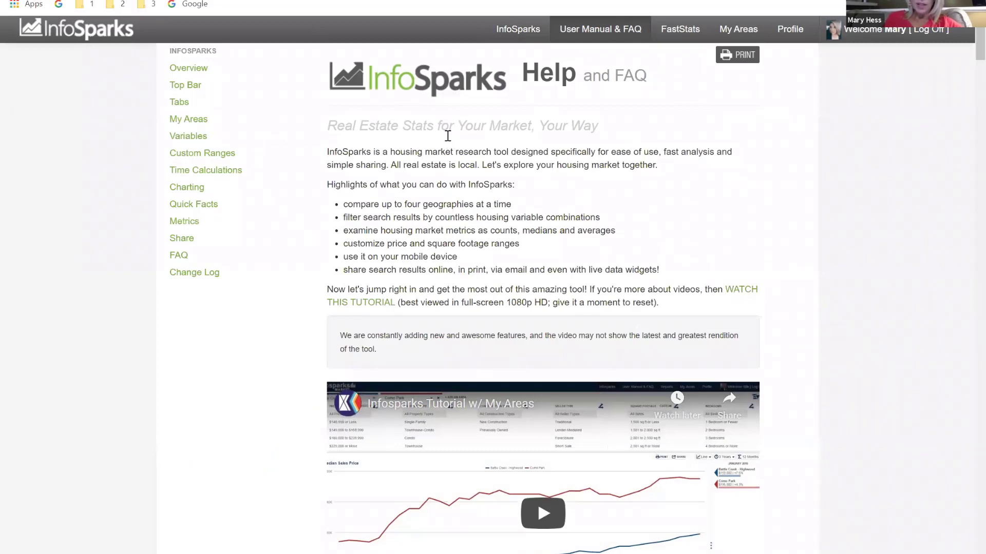
scroll(393, 272, "down", 5)
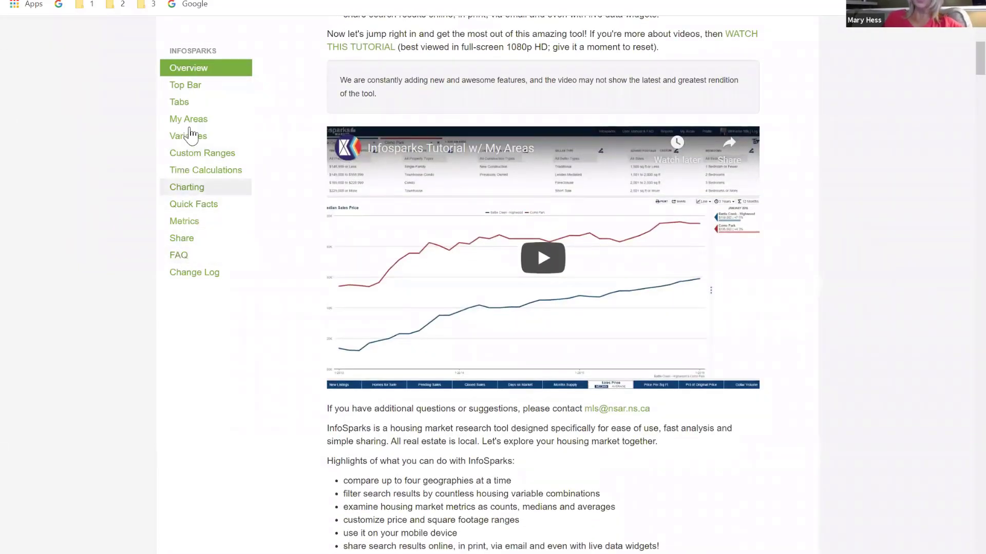
left_click(184, 155)
left_click(192, 88)
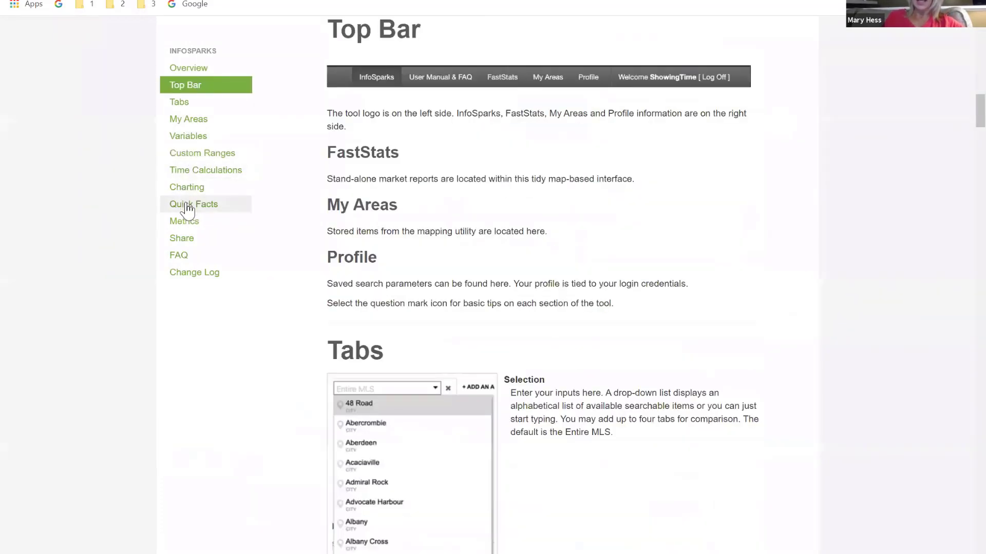
left_click(188, 205)
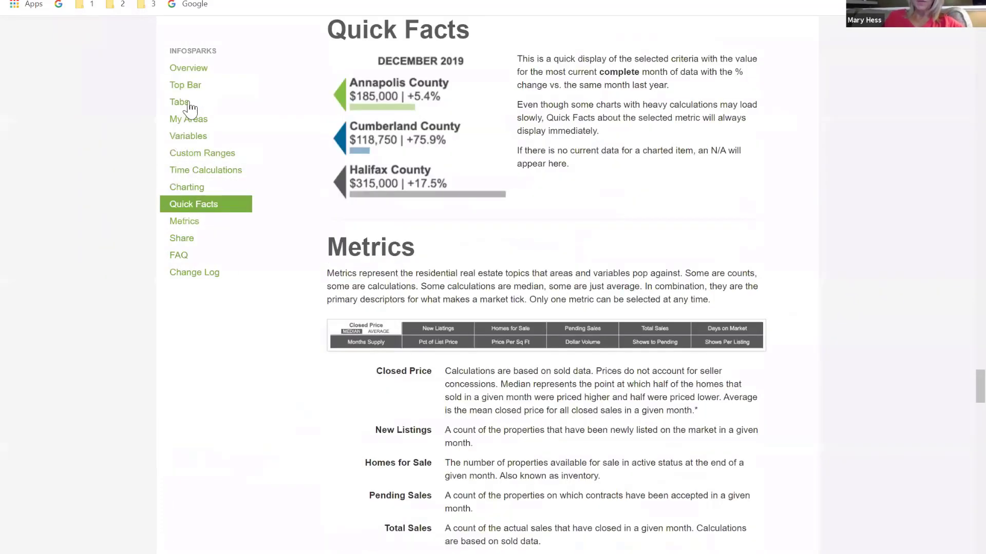
left_click(198, 73)
scroll(587, 378, "down", 4)
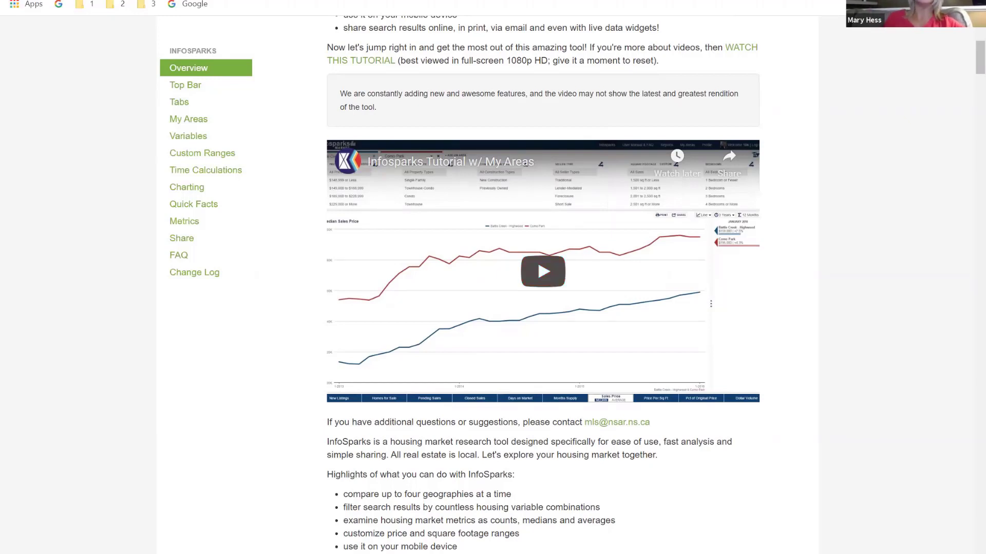
Step: Chart Pending Sales for the Entire MLS and highlight that metric's definition in the user manual's Metrics section
key("ctrl+shift+Tab")
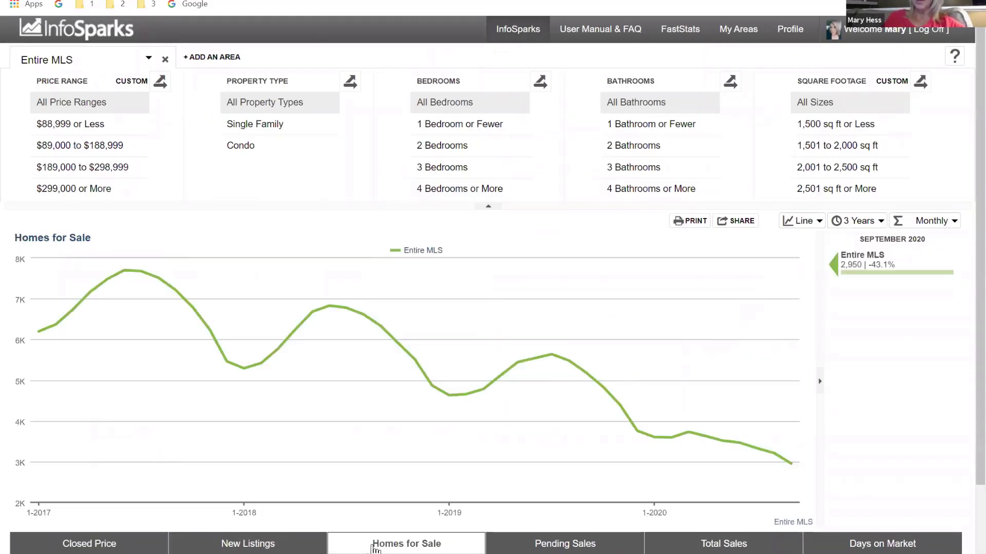
left_click(536, 548)
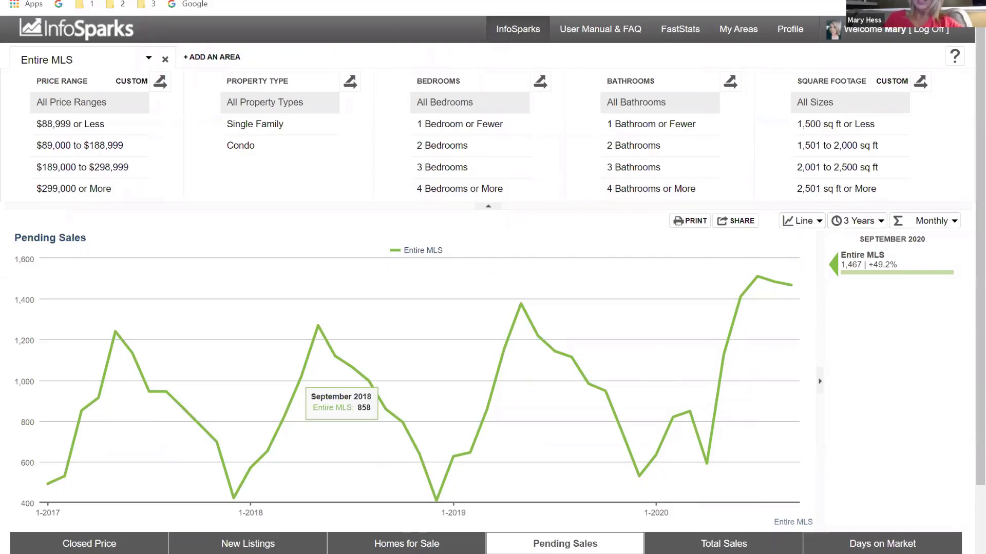
left_click(373, 0)
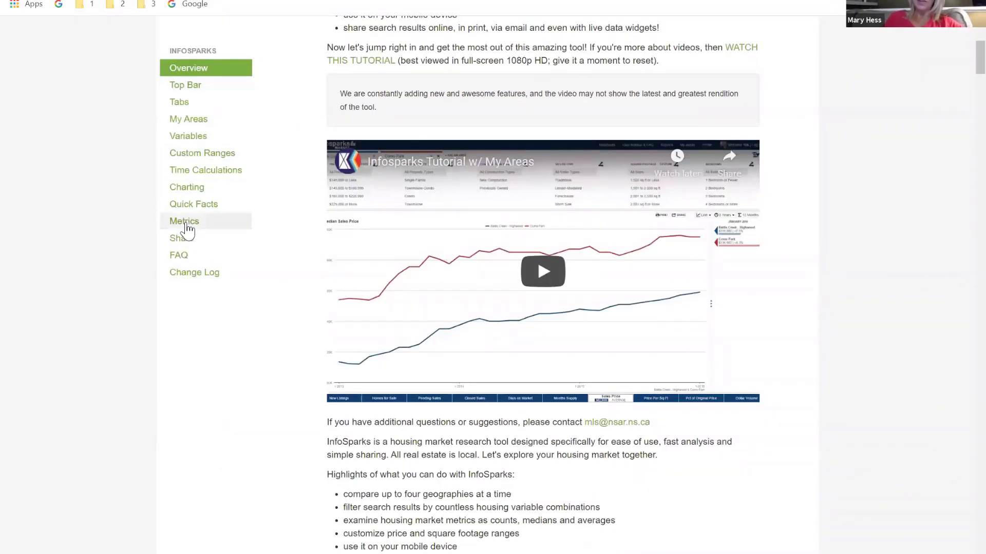
left_click(247, 225)
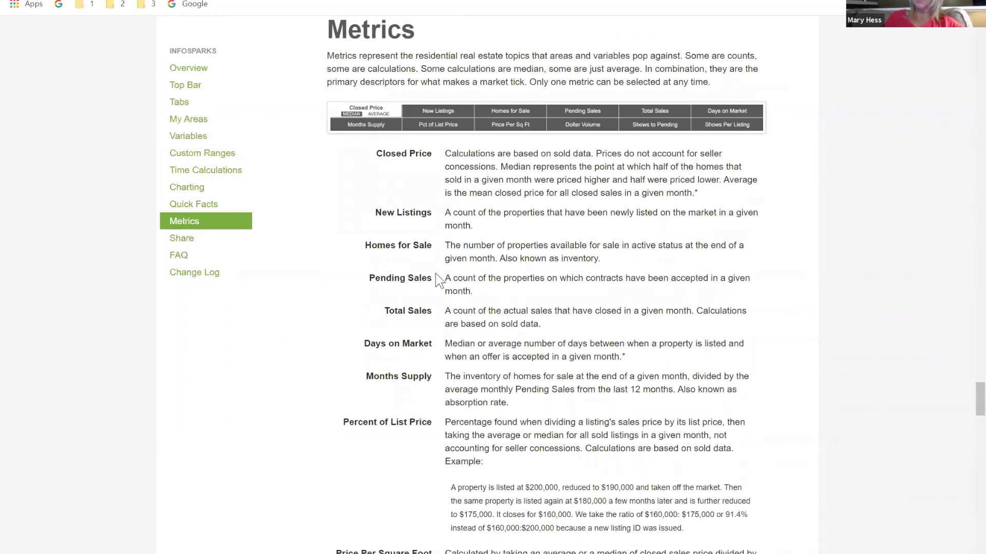
triple_click(465, 280)
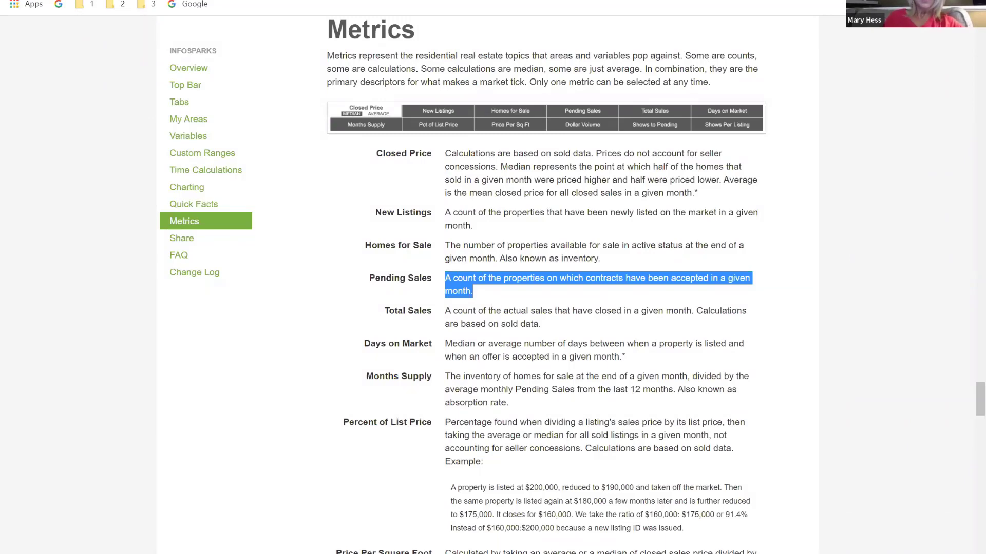
left_click(462, 1)
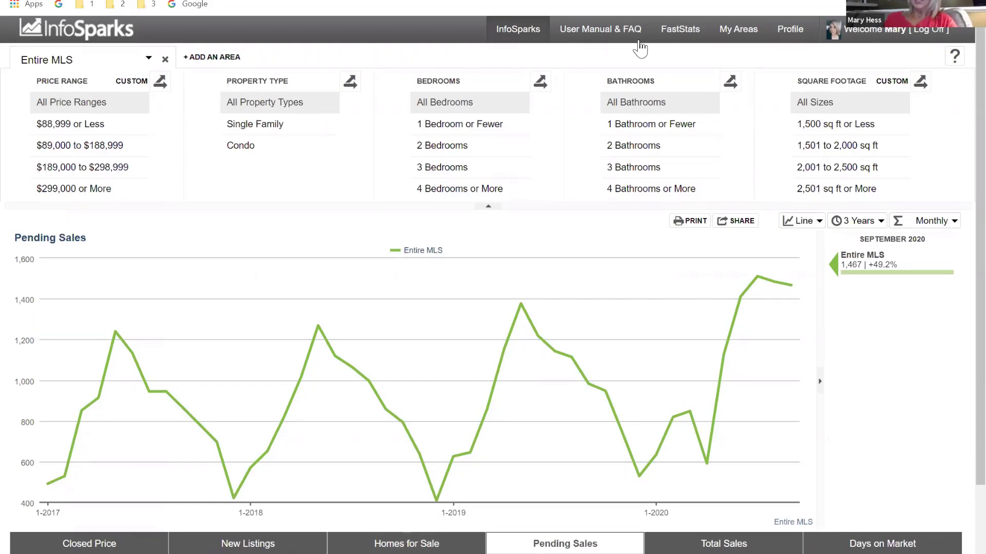
Step: View the FastStats local market report for 104-Truro/Bible Hill in Colchester County and close it
left_click(680, 36)
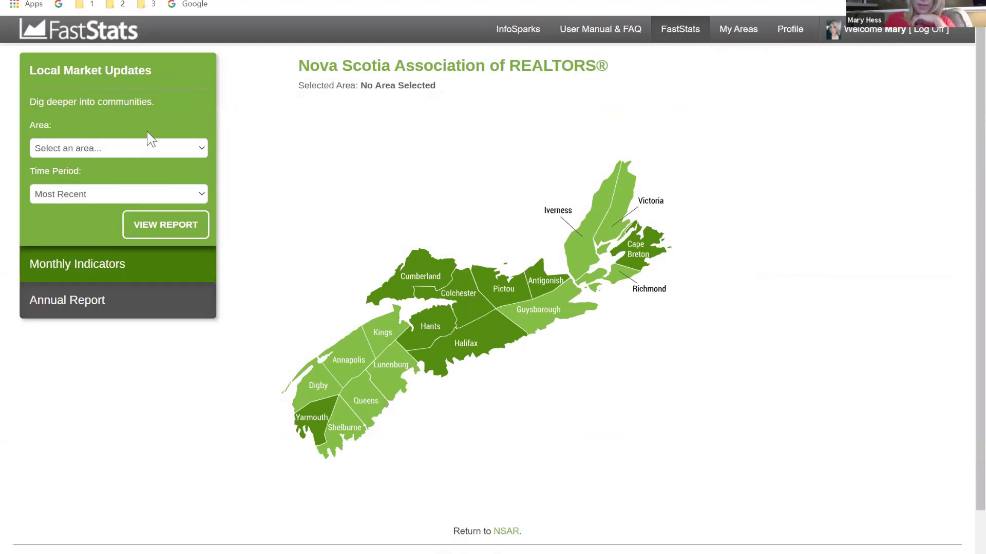
left_click(136, 148)
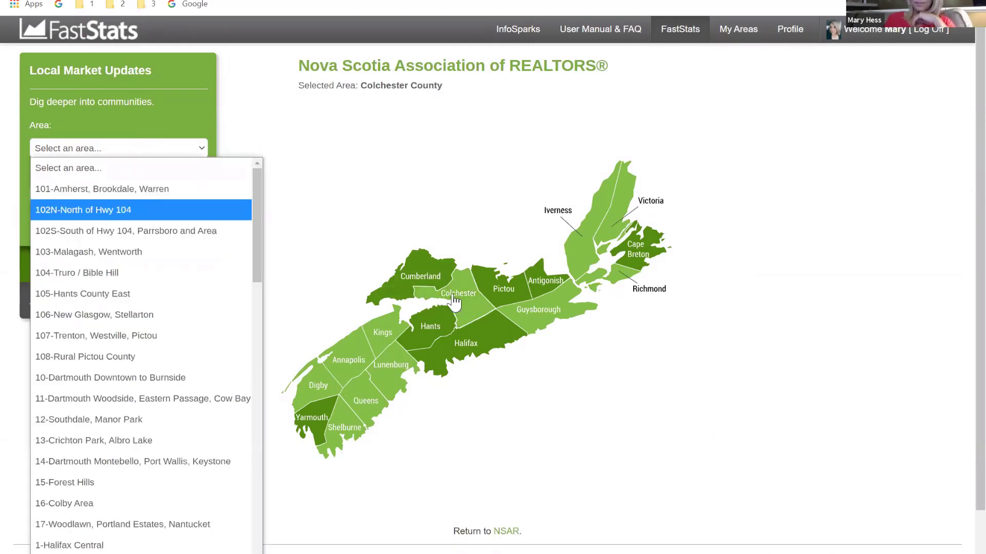
left_click(452, 295)
left_click(514, 349)
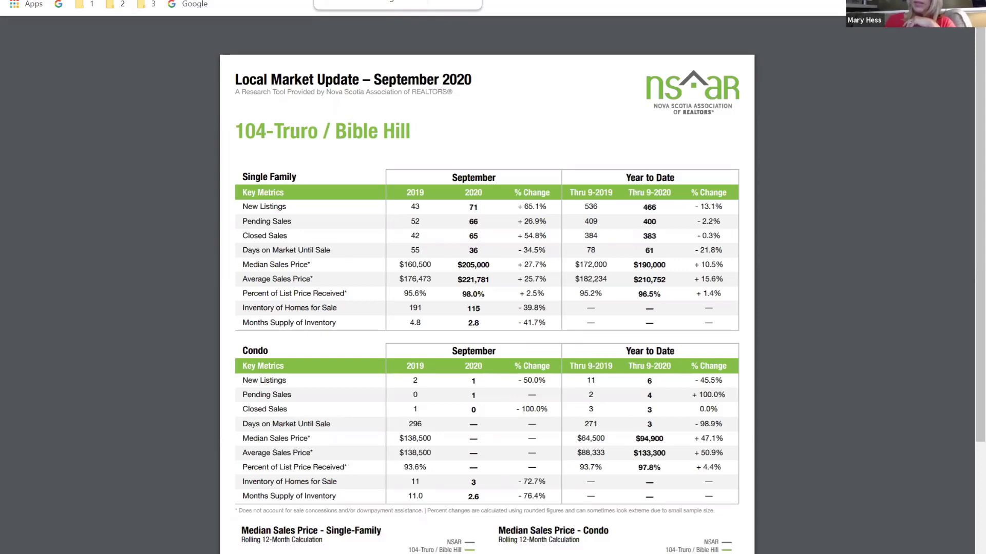
left_click(233, 0)
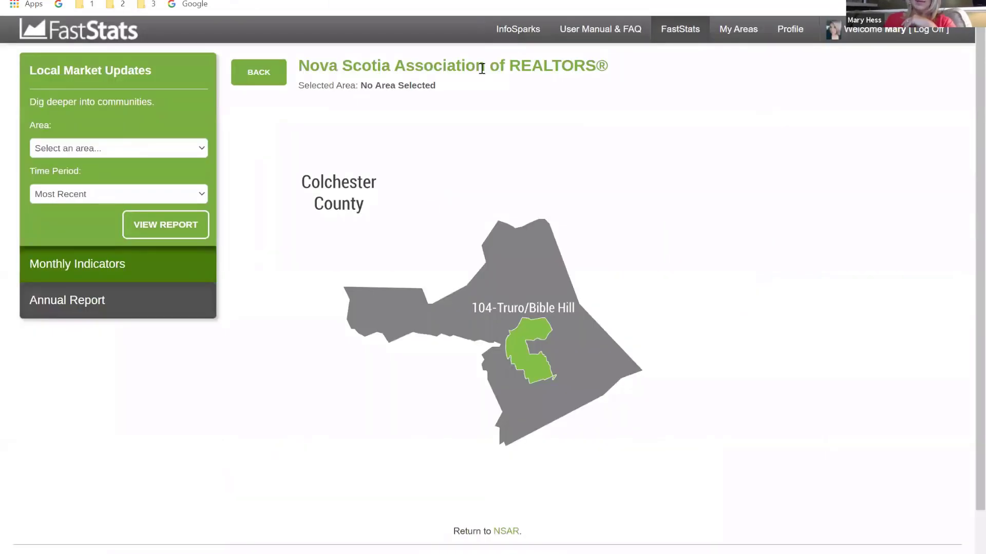
Step: Review the picture, agent and office information on the profile page and return to the InfoSparks chart
left_click(526, 38)
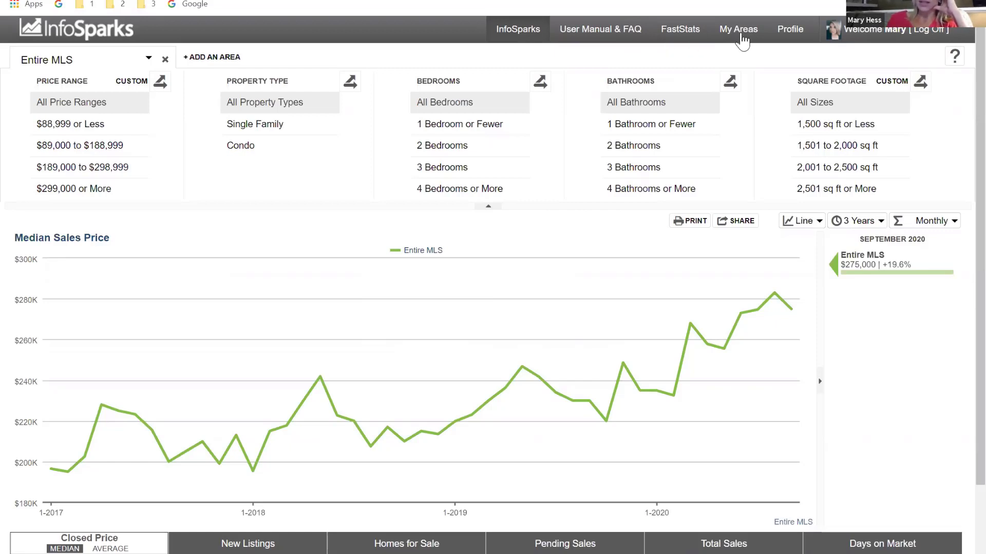
left_click(791, 41)
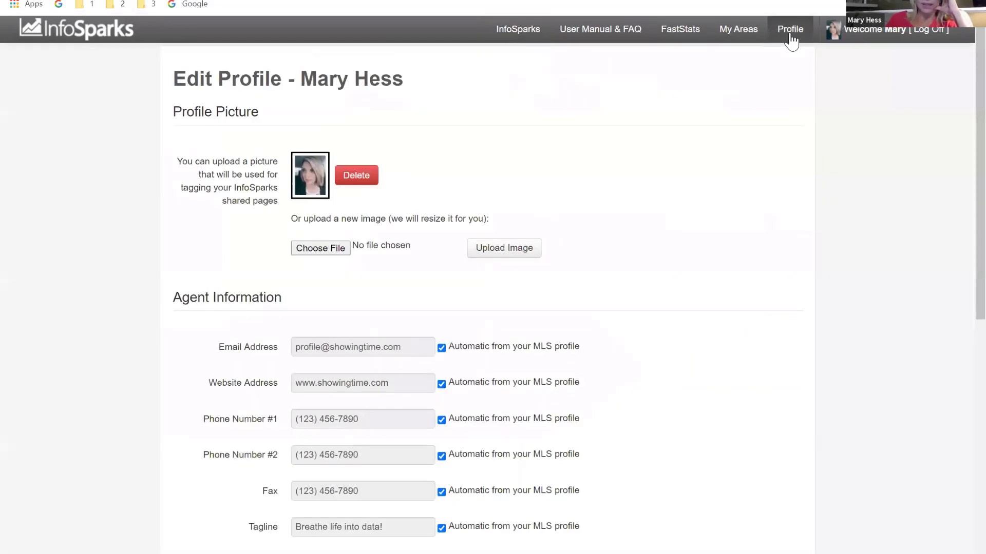
scroll(642, 226, "down", 3)
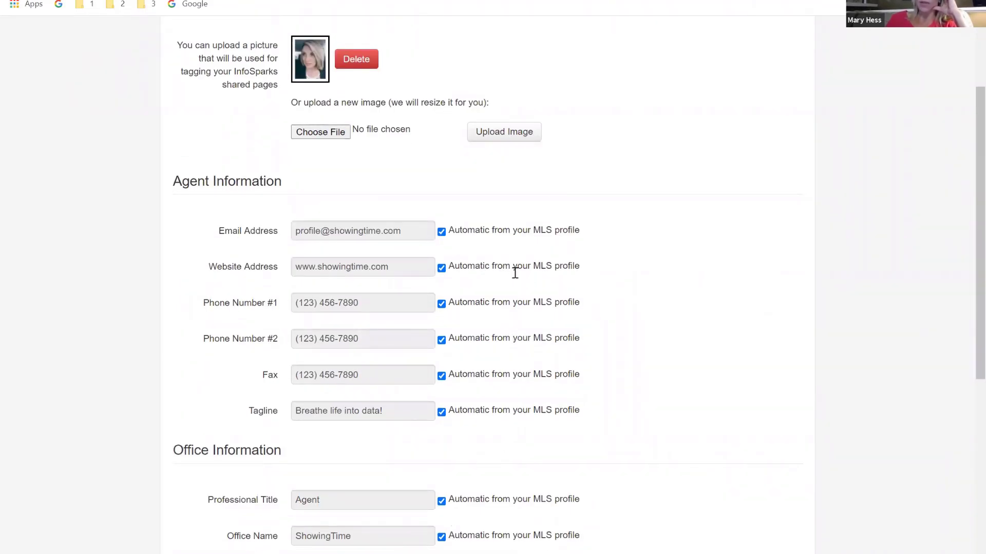
scroll(547, 190, "up", 3)
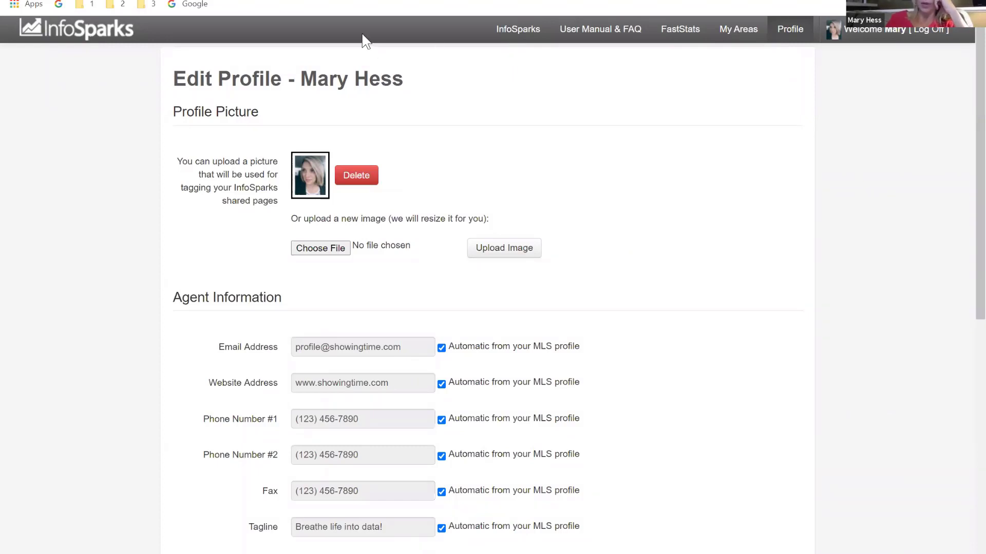
left_click(510, 35)
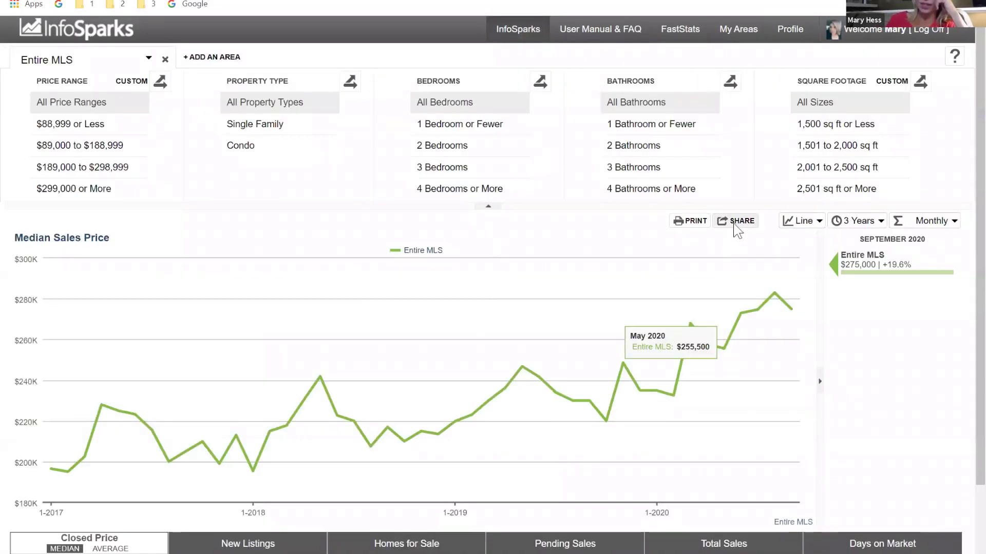
Step: Generate a live Social Media and Email share link for the Median Sales Price chart, preview the shared page and close the share options
left_click(736, 221)
left_click(414, 184)
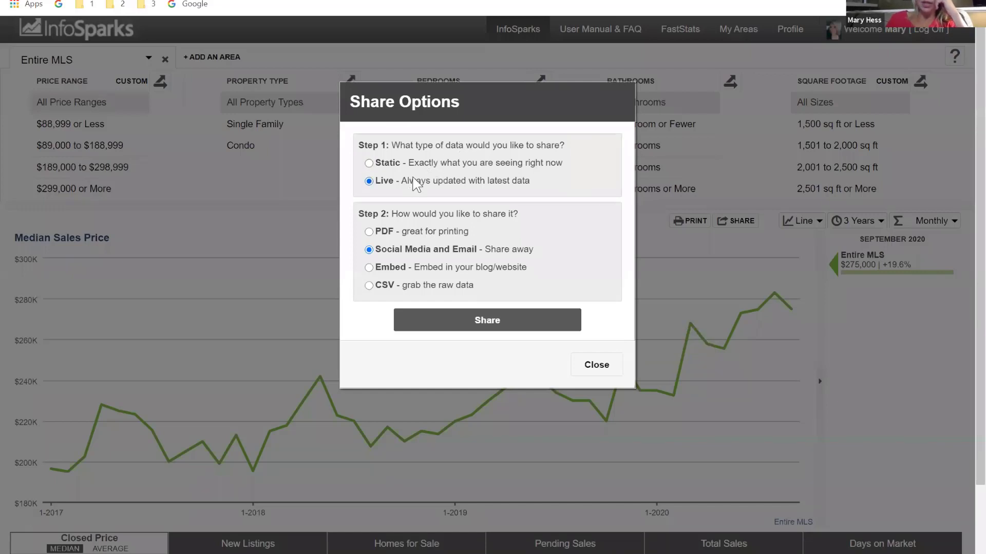
left_click(432, 324)
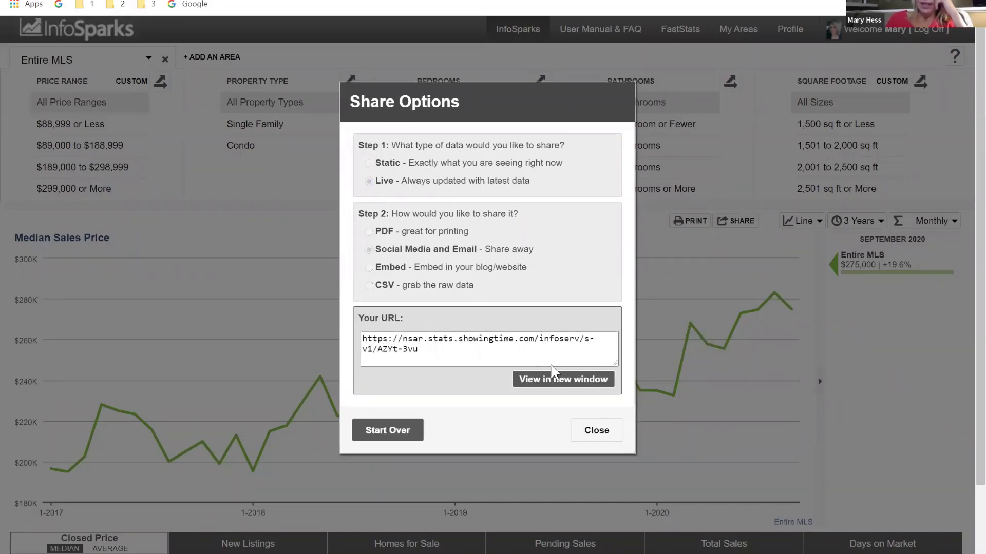
left_click(556, 385)
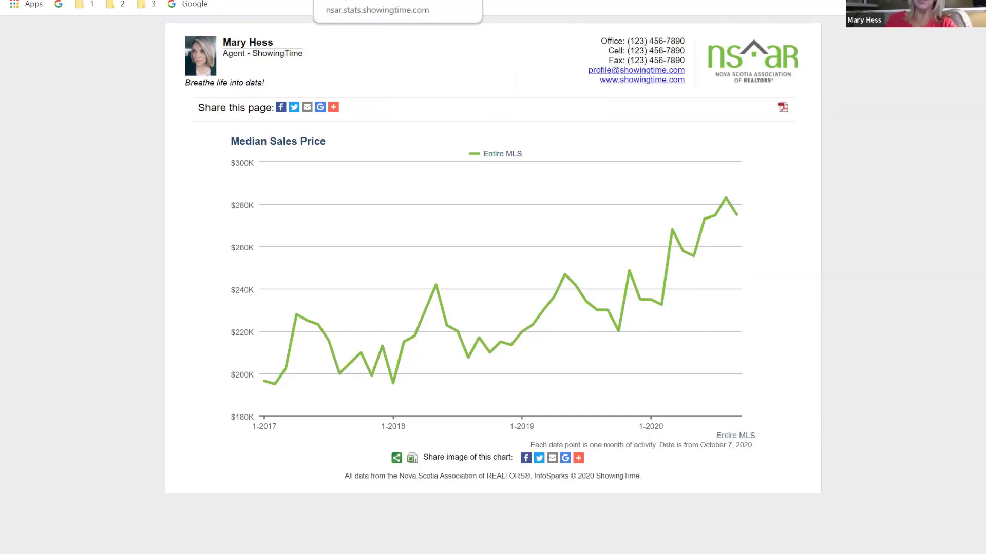
key("ctrl+w")
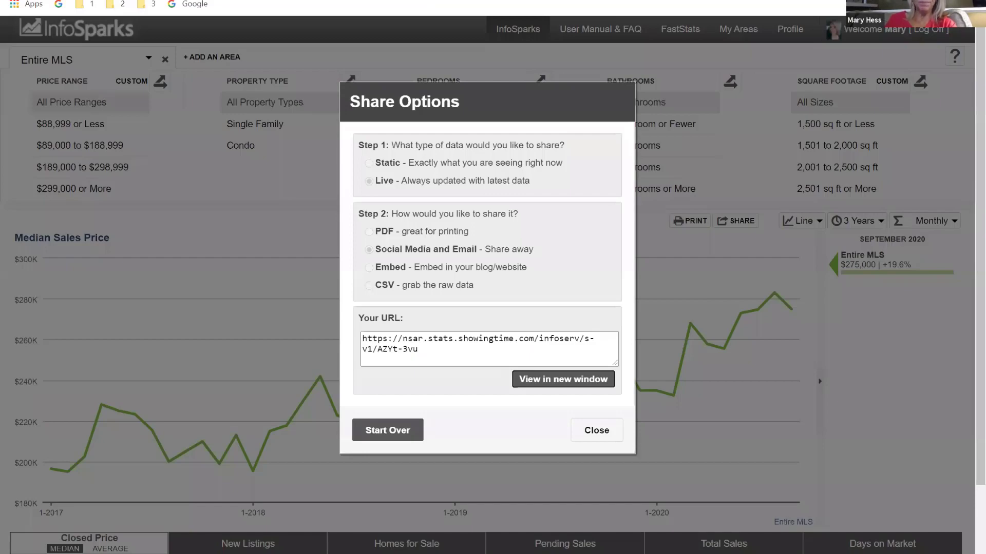
left_click(597, 432)
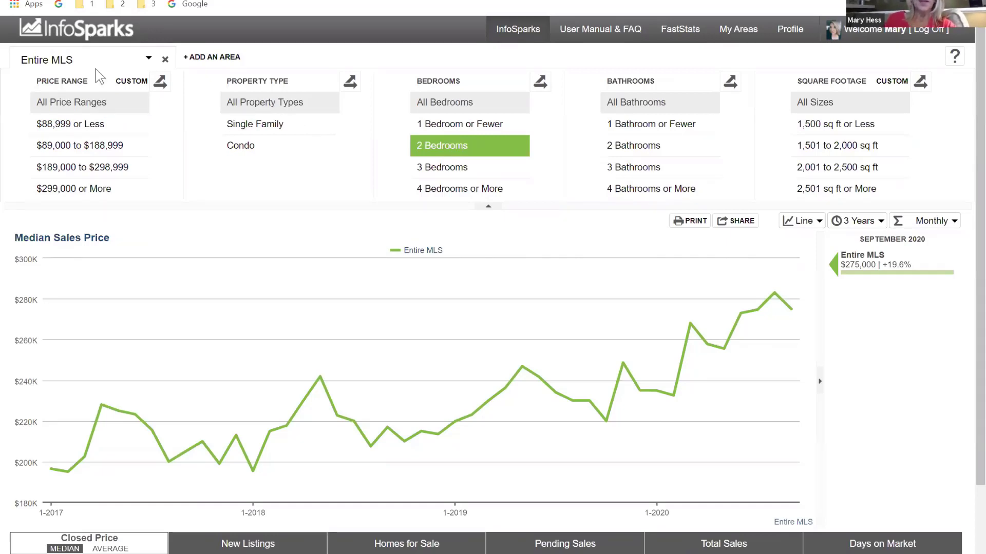
Step: Add three more areas to the Median Sales Price chart for comparison
left_click(198, 57)
left_click(387, 58)
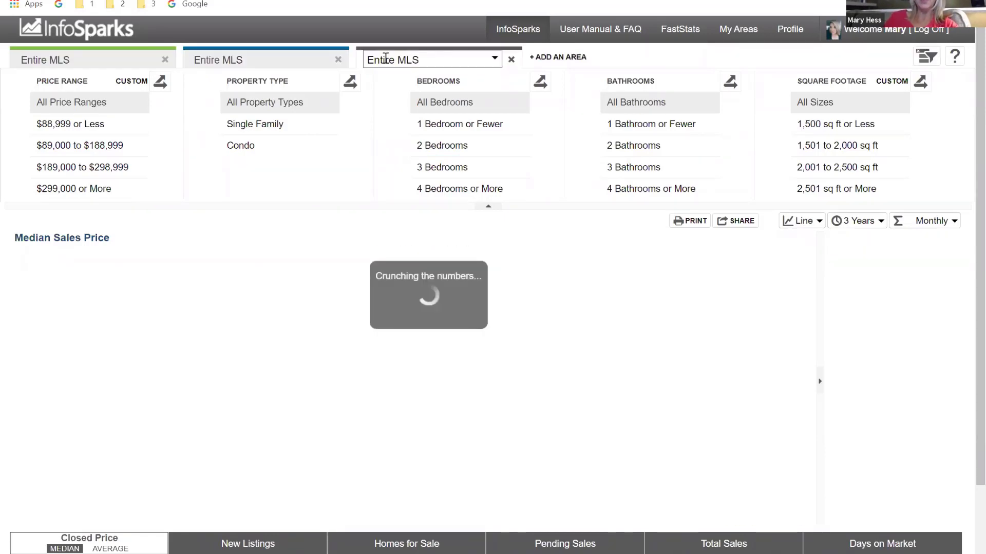
left_click(558, 57)
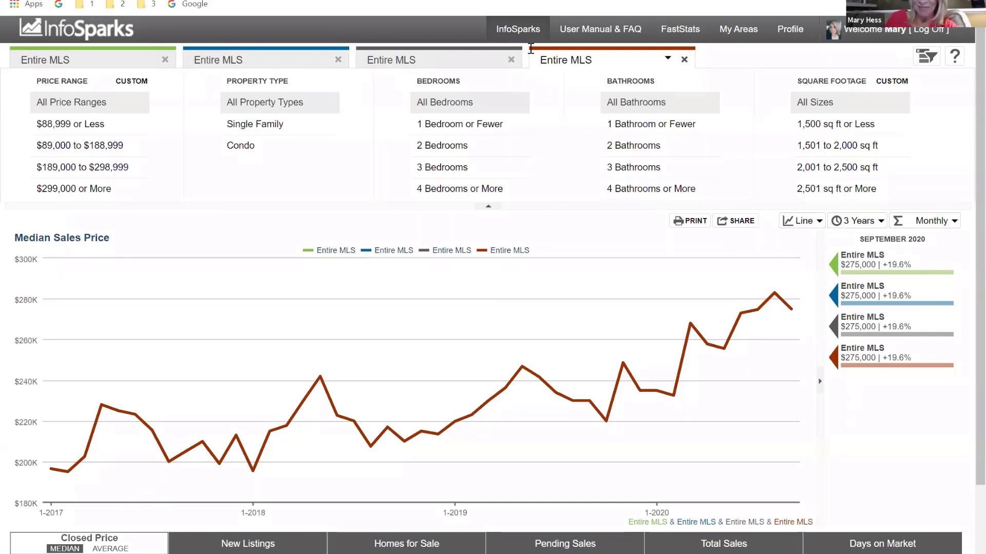
Step: Set the first comparison area to the city Halifax and the second to the city Halifax Peninsula
left_click(113, 60)
left_click(113, 60)
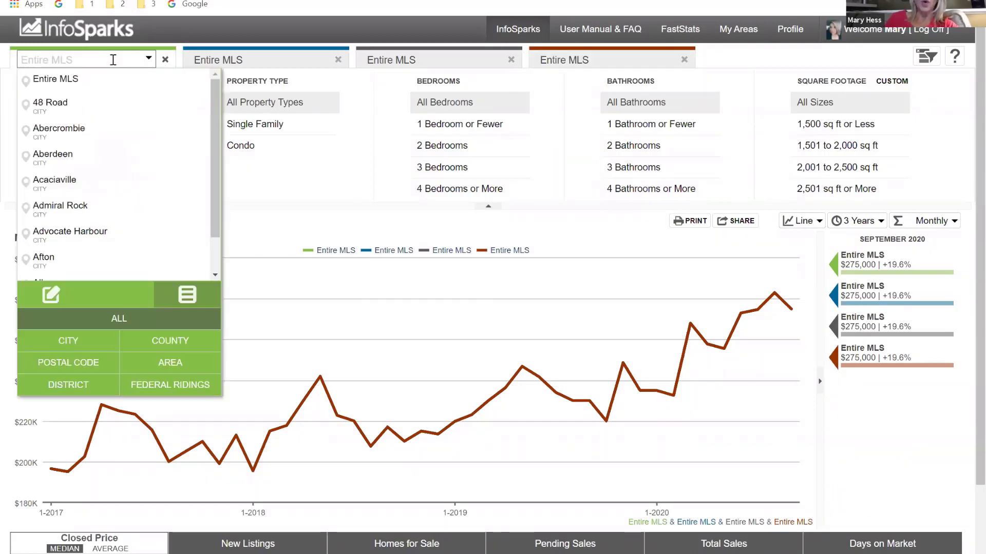
type("Halif")
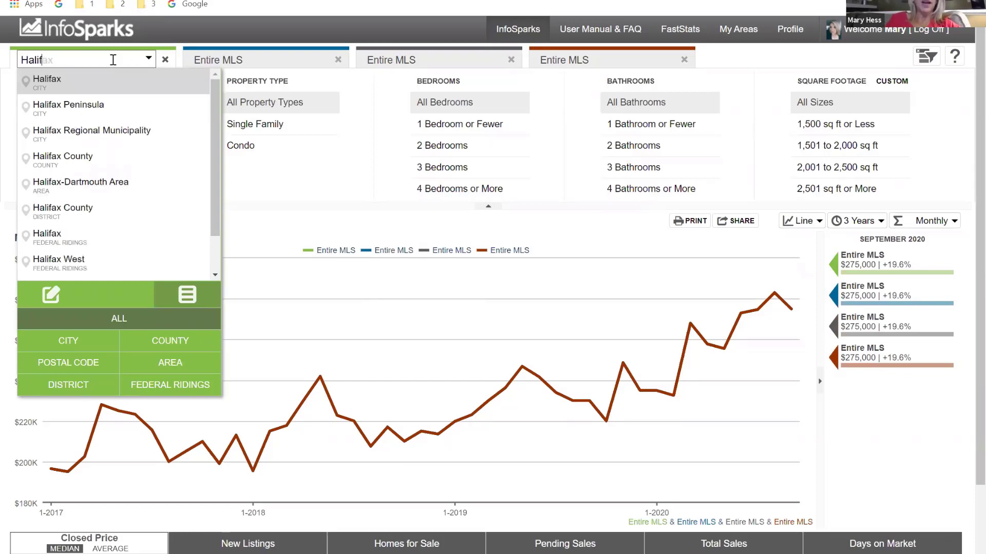
left_click(106, 91)
left_click(240, 58)
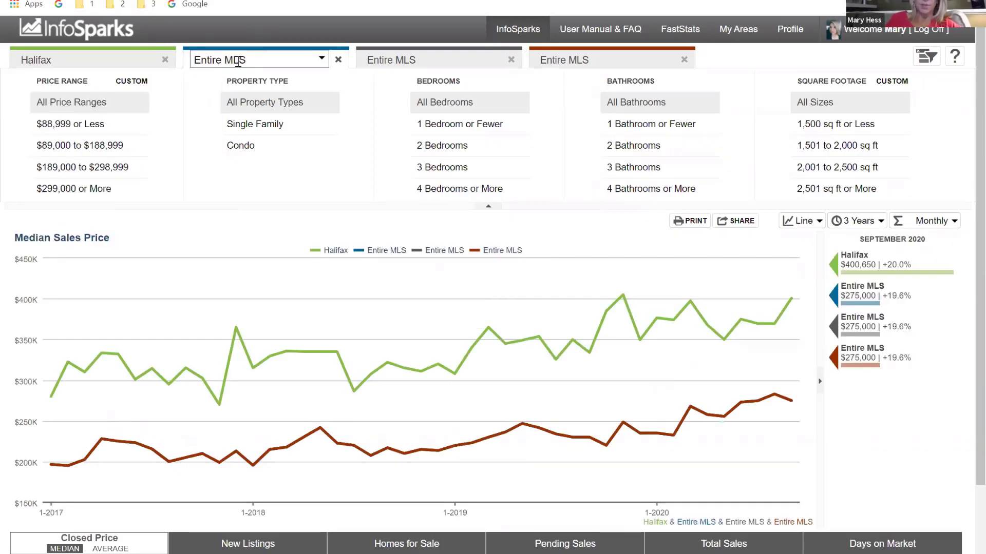
type("Halif")
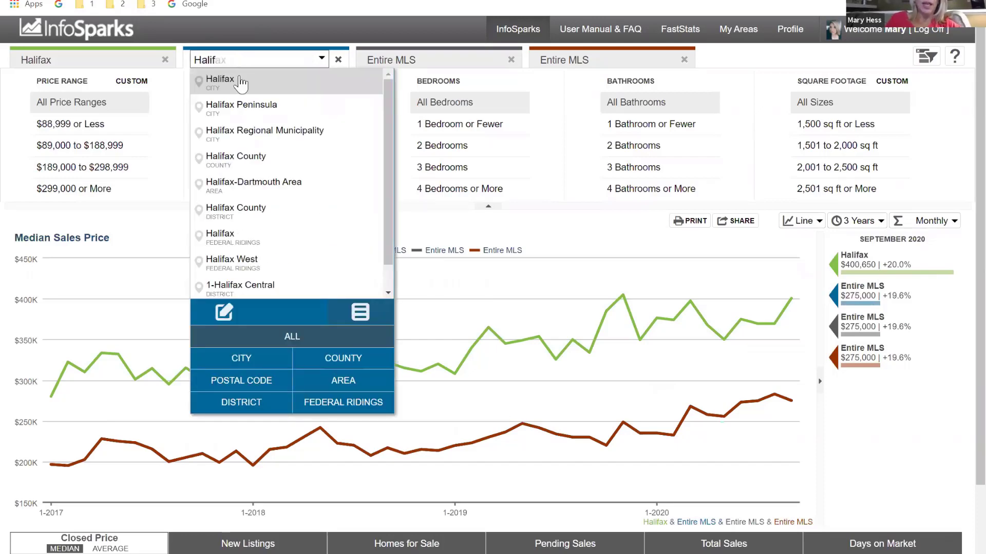
left_click(237, 107)
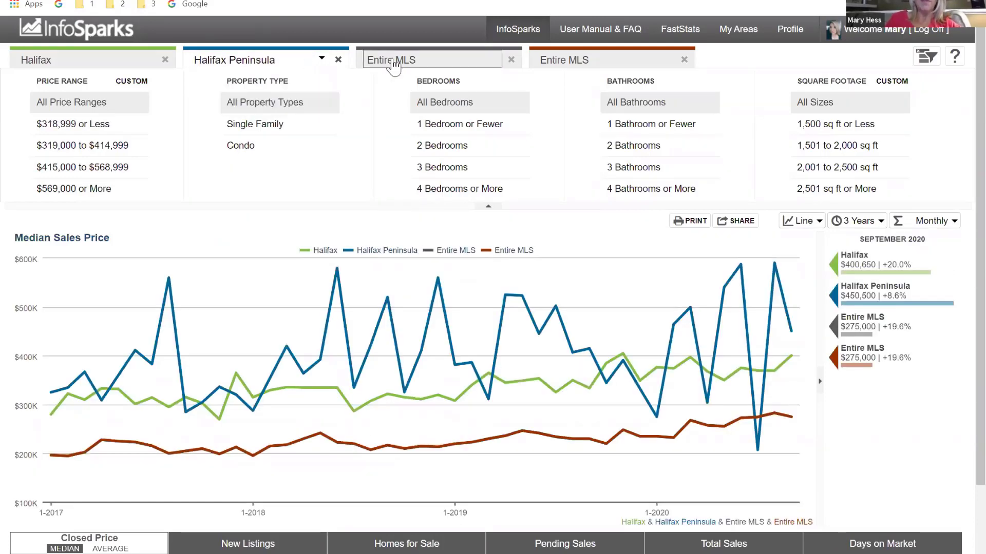
Step: Set the third comparison area to the county Halifax County, leaving the fourth area on Entire MLS
left_click(393, 63)
left_click(391, 59)
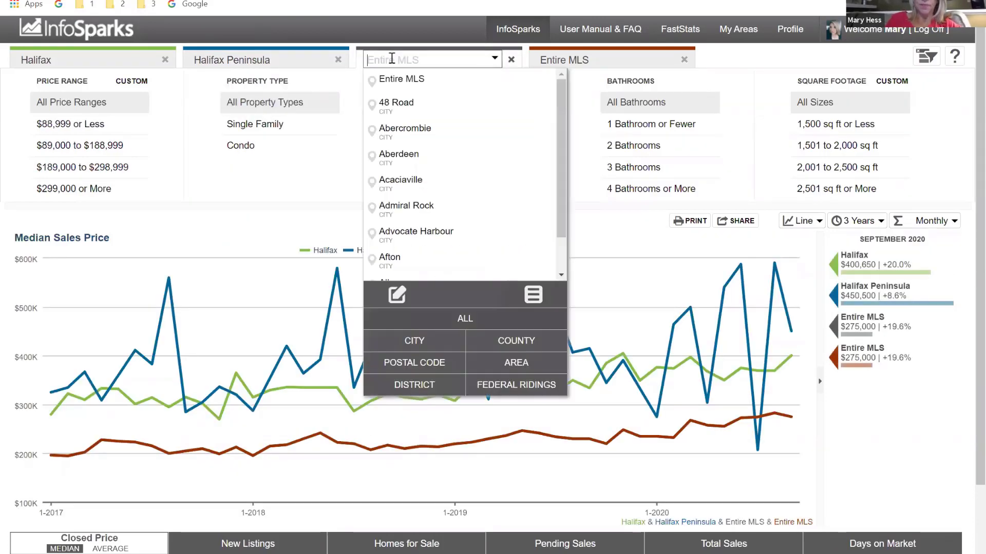
type("Halif")
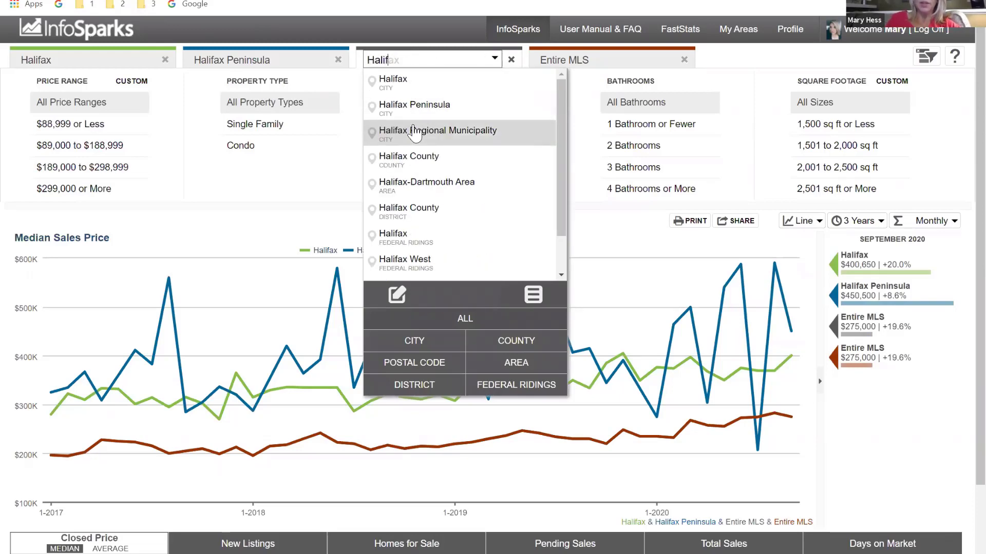
left_click(409, 156)
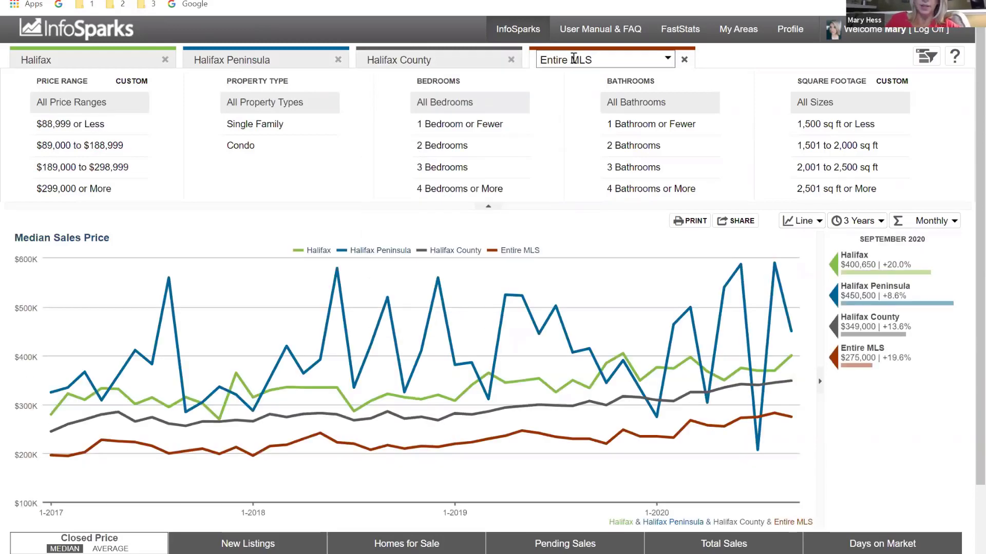
left_click(574, 58)
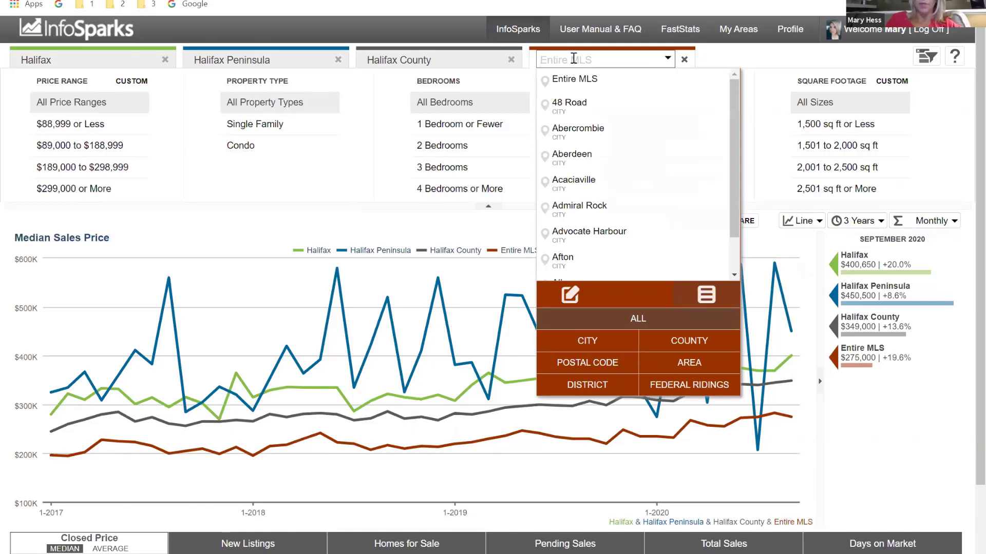
left_click(747, 66)
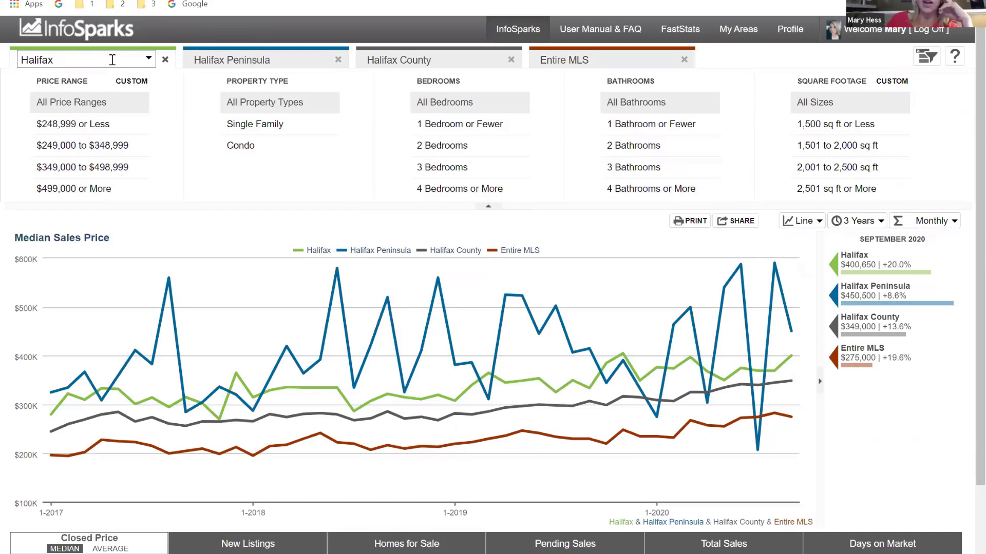
Step: Switch the first comparison area to Entire MLS
left_click(148, 61)
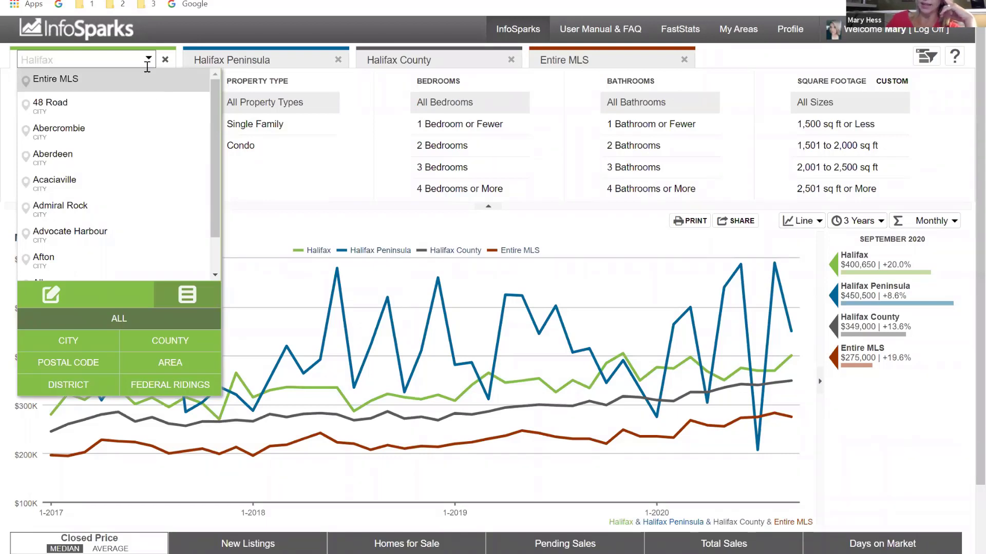
left_click(115, 59)
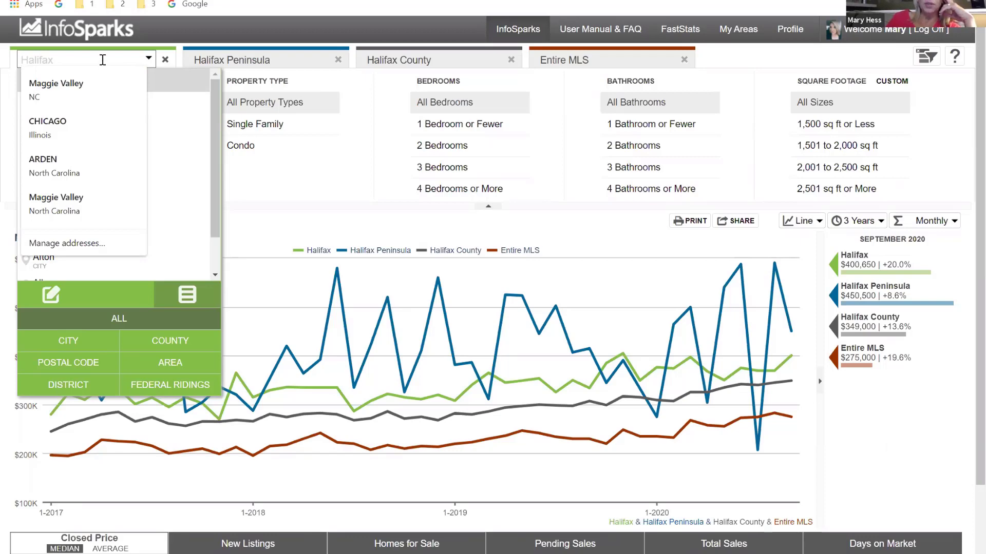
left_click(187, 92)
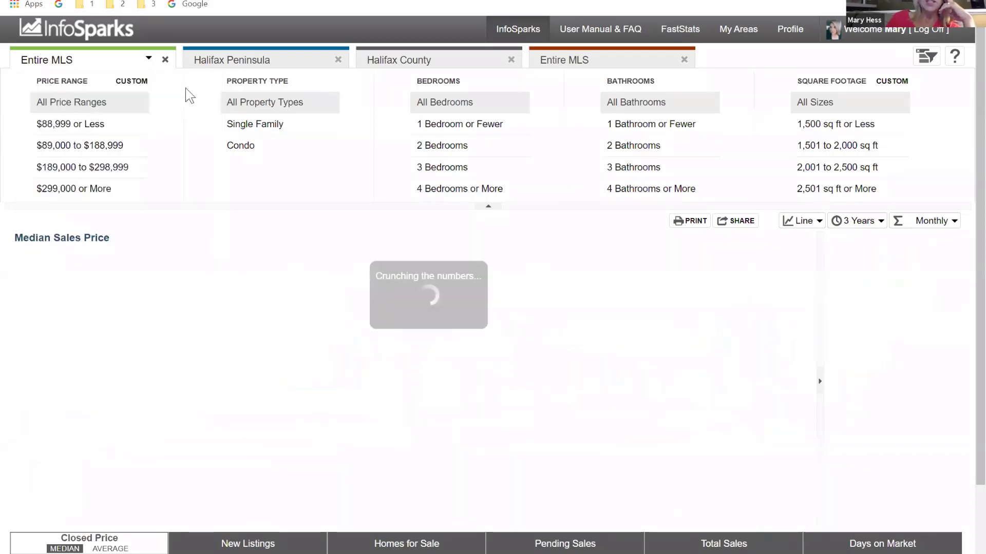
Step: Browse the first area's location choices by city, county, postal code, area, district and federal ridings, and return to the full list
left_click(149, 60)
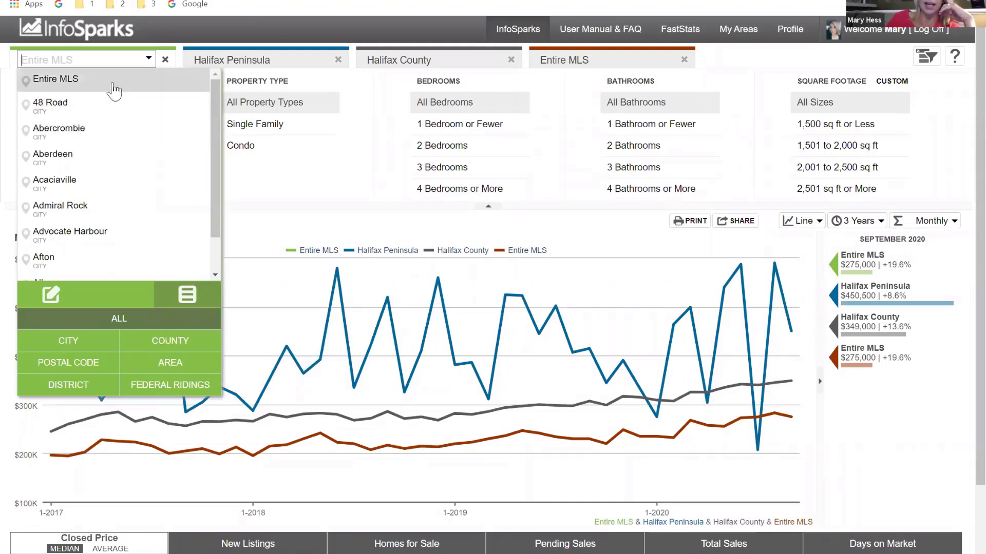
scroll(103, 213, "down", 3)
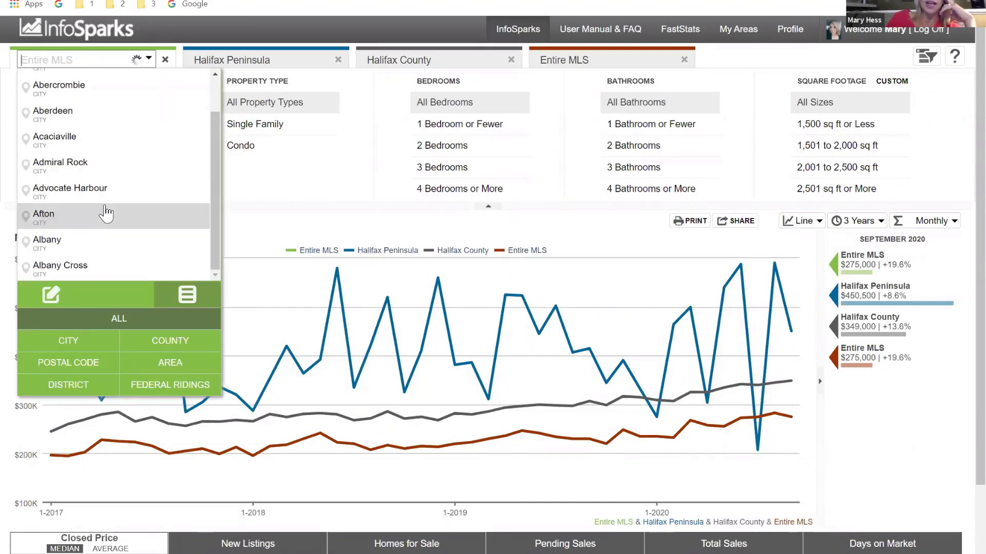
scroll(106, 213, "down", 8)
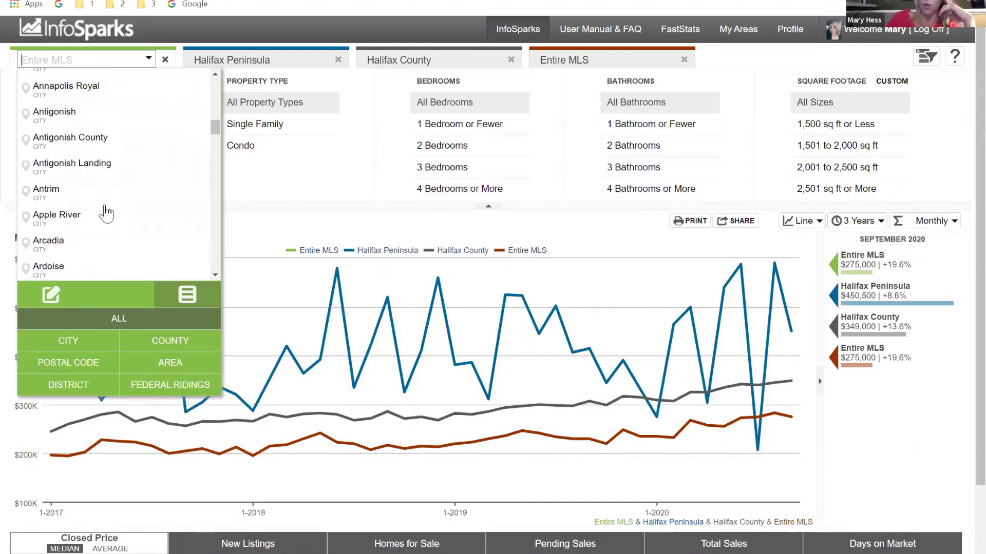
scroll(106, 212, "down", 5)
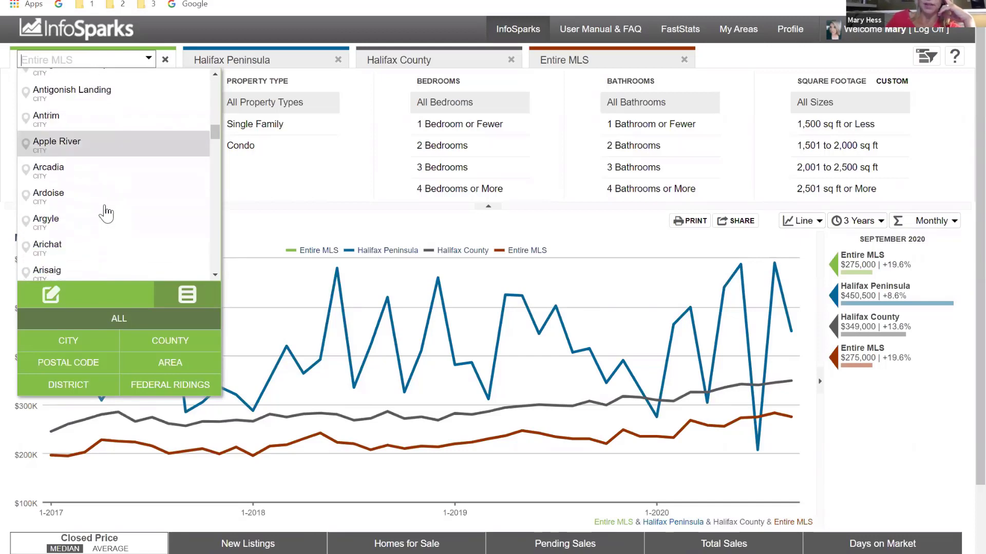
scroll(106, 212, "down", 1)
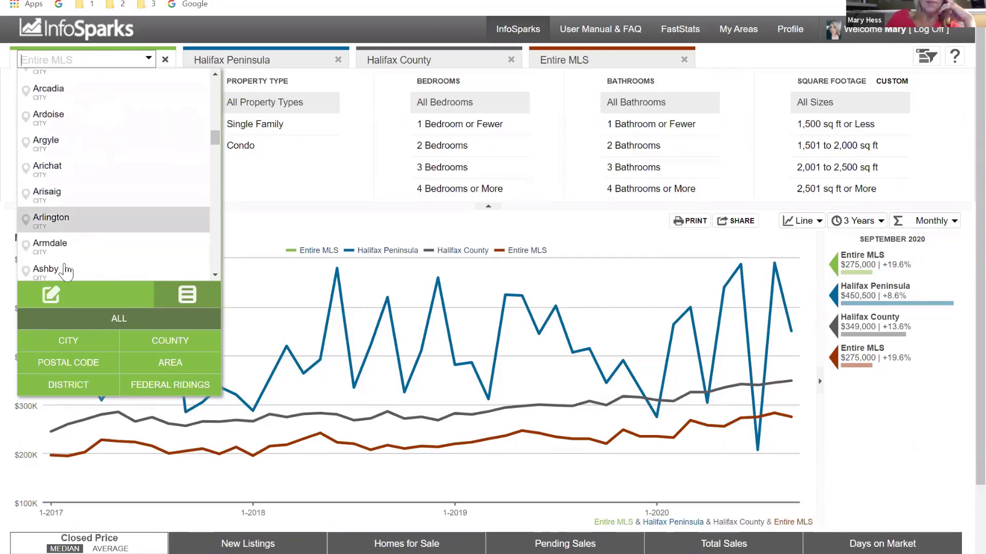
left_click(72, 339)
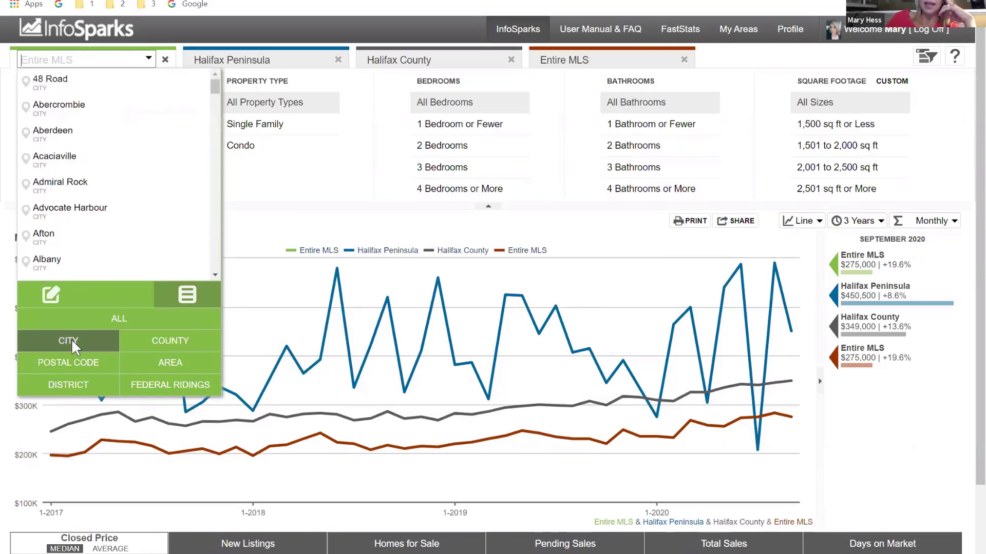
left_click(183, 349)
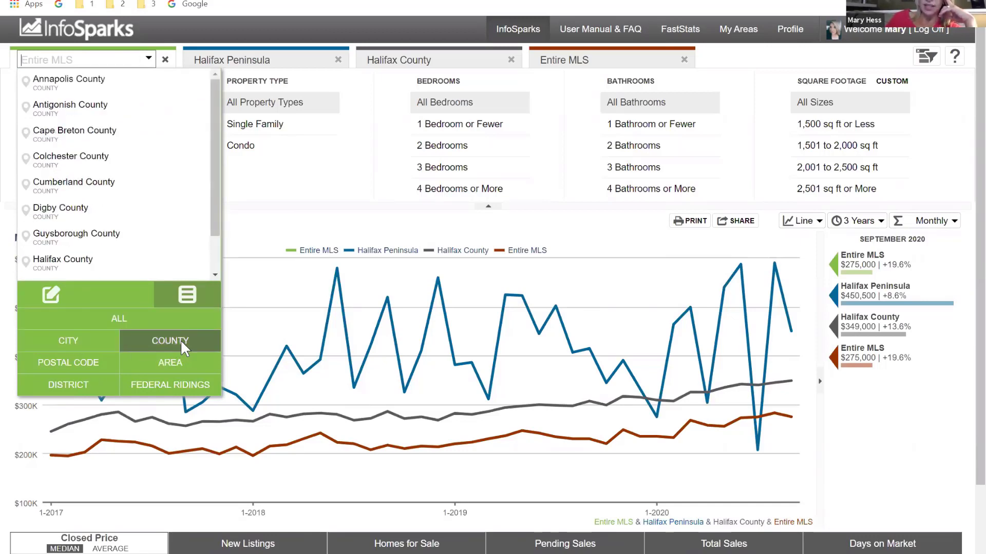
left_click(103, 363)
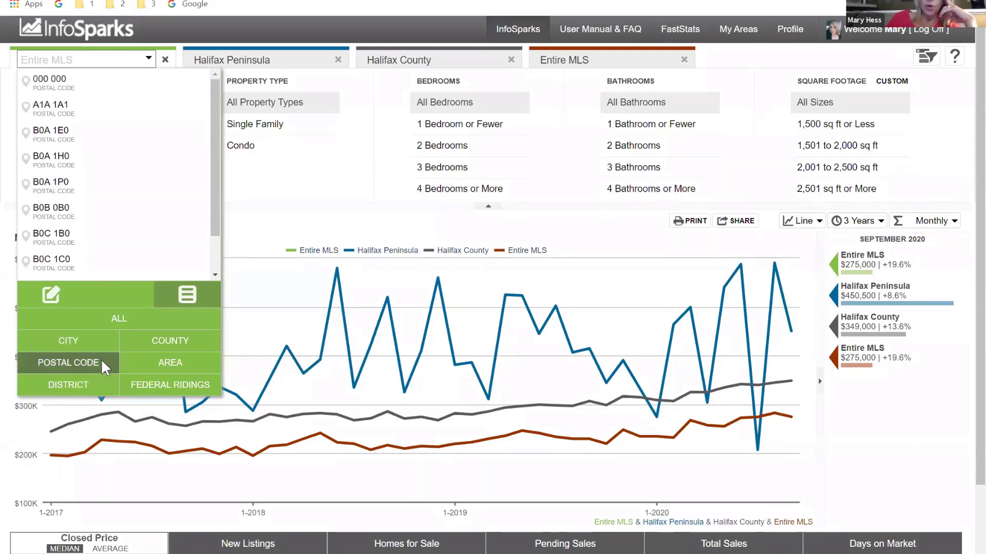
left_click(170, 366)
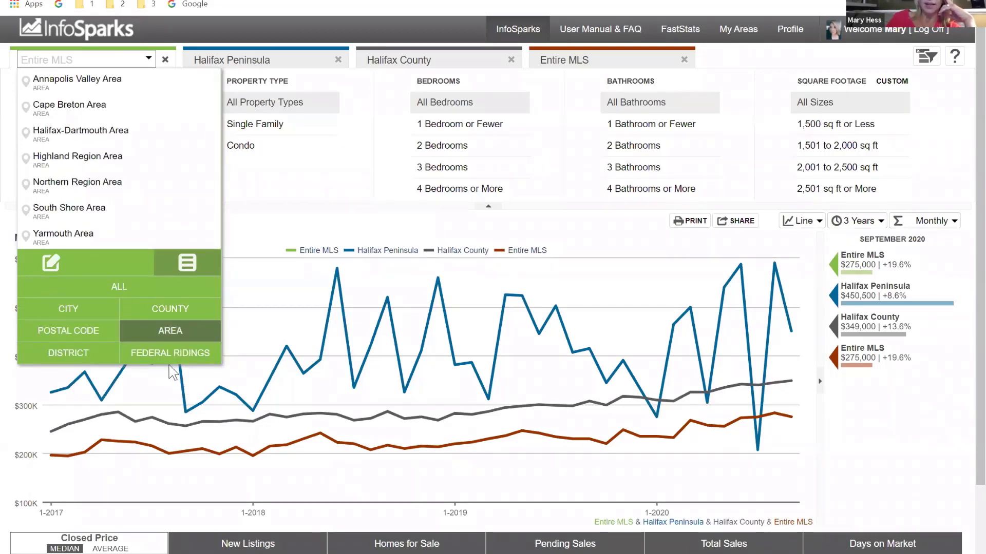
left_click(55, 357)
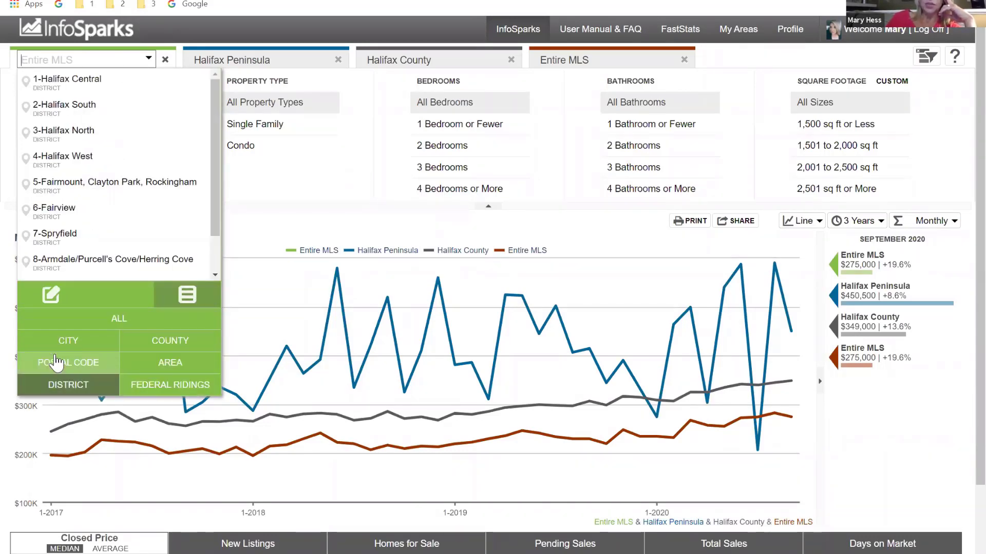
left_click(142, 389)
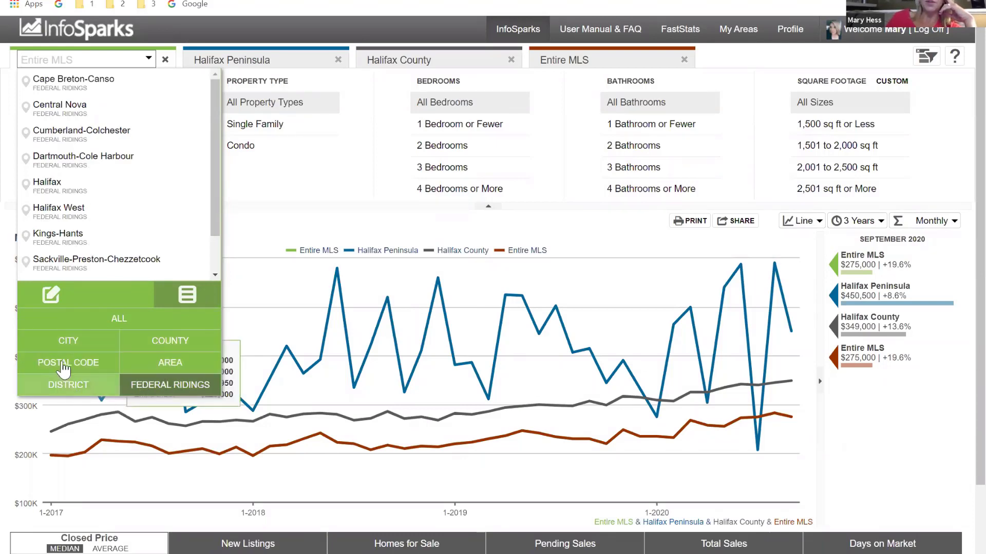
left_click(129, 320)
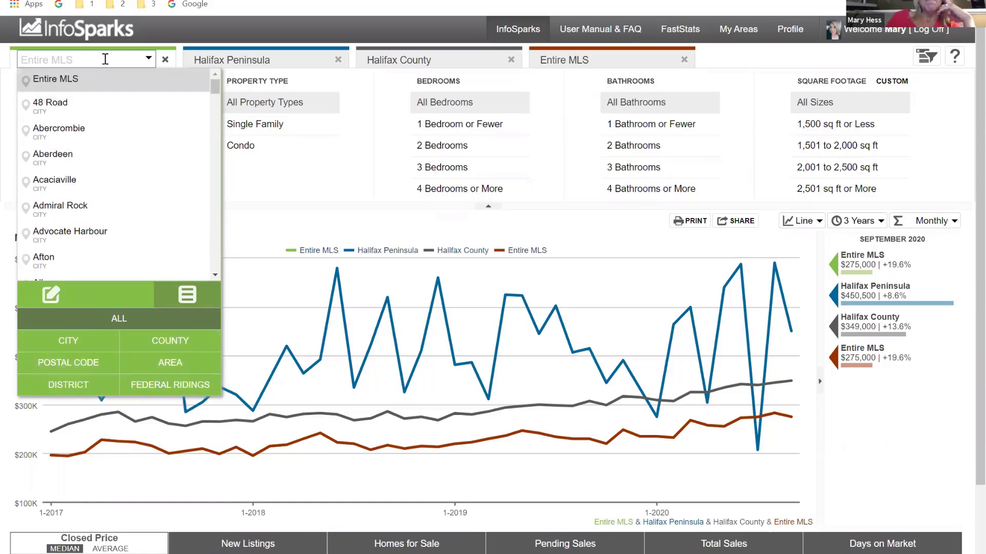
Step: Search the first area's locations for Halifax and select the city Halifax
type("Ha")
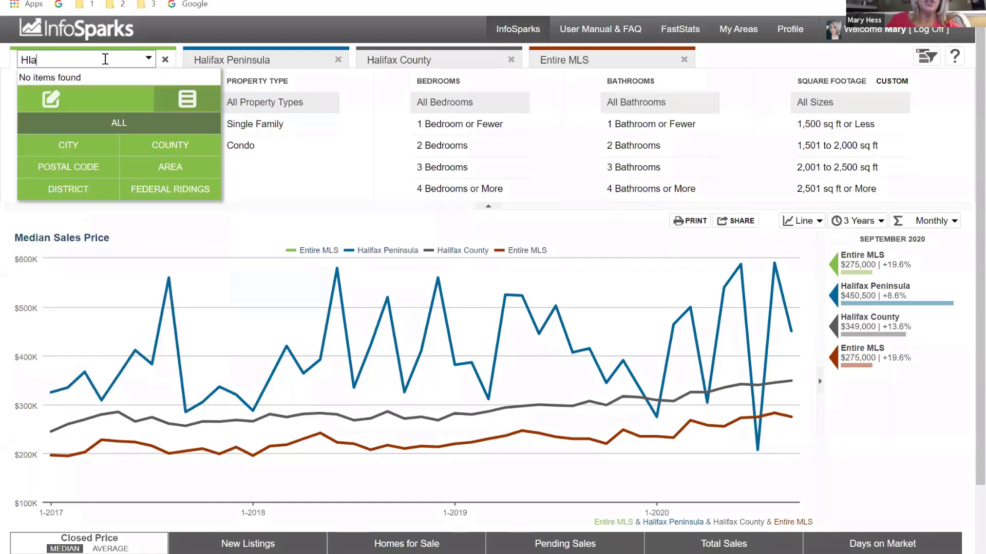
type("l")
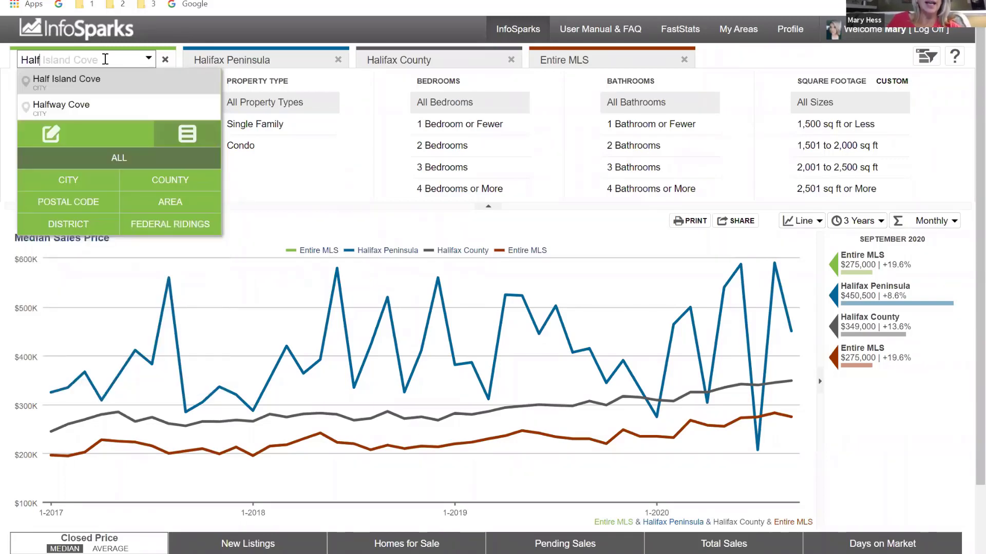
type("ifax")
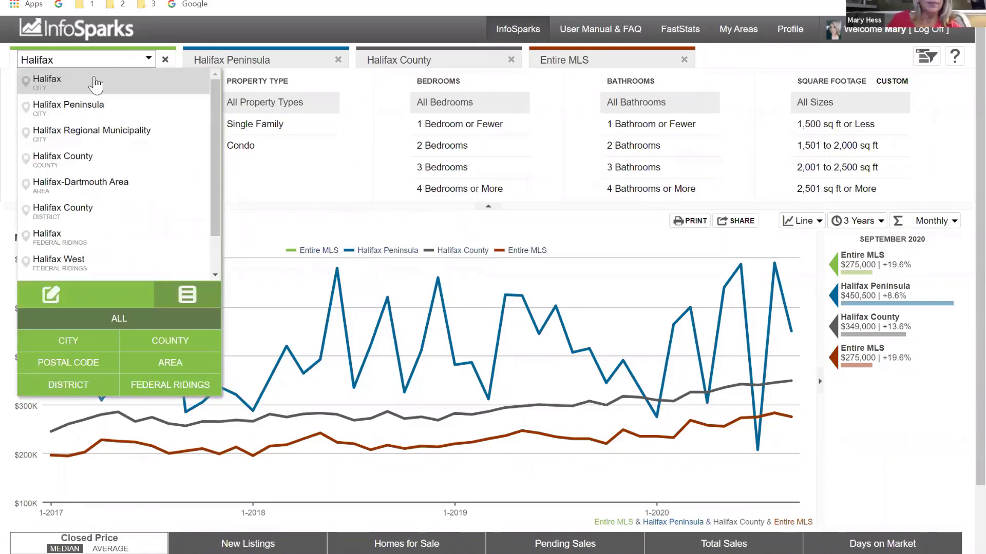
left_click(96, 84)
left_click(84, 57)
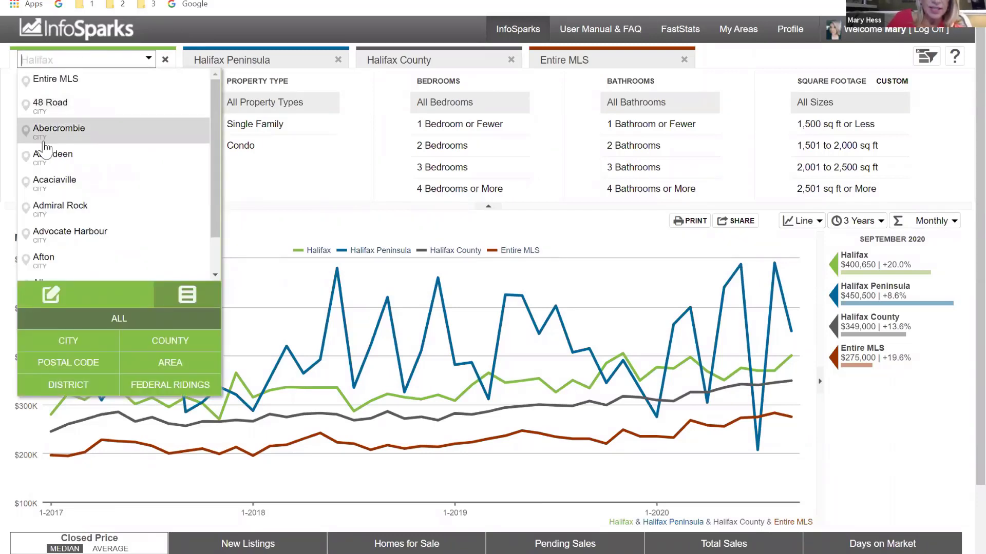
key("Down")
key("Down")
left_click(80, 58)
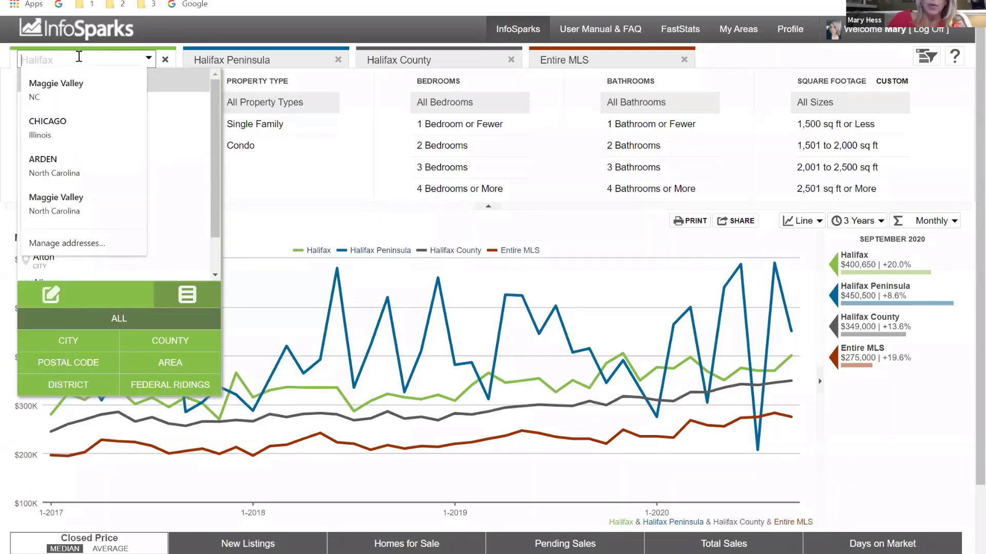
type("Halifax")
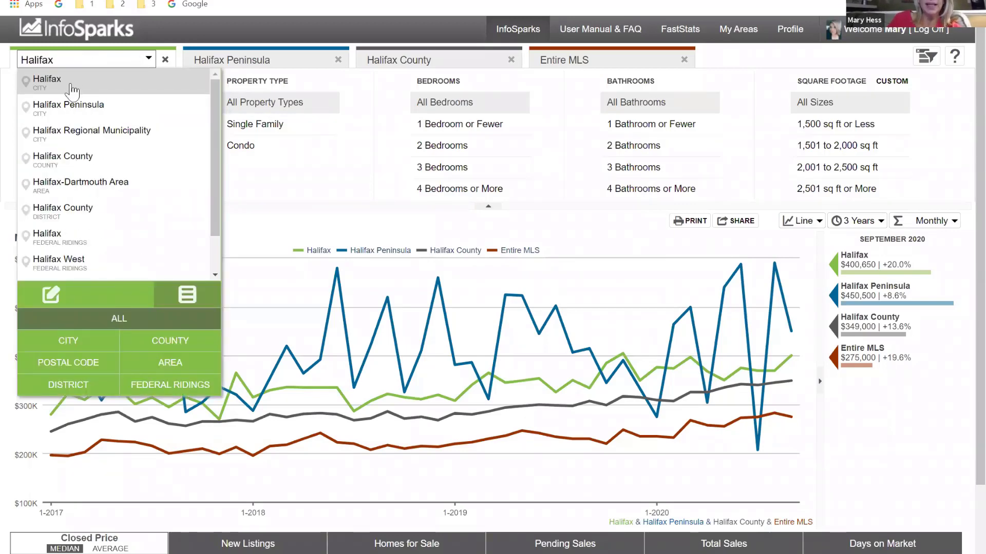
left_click(73, 82)
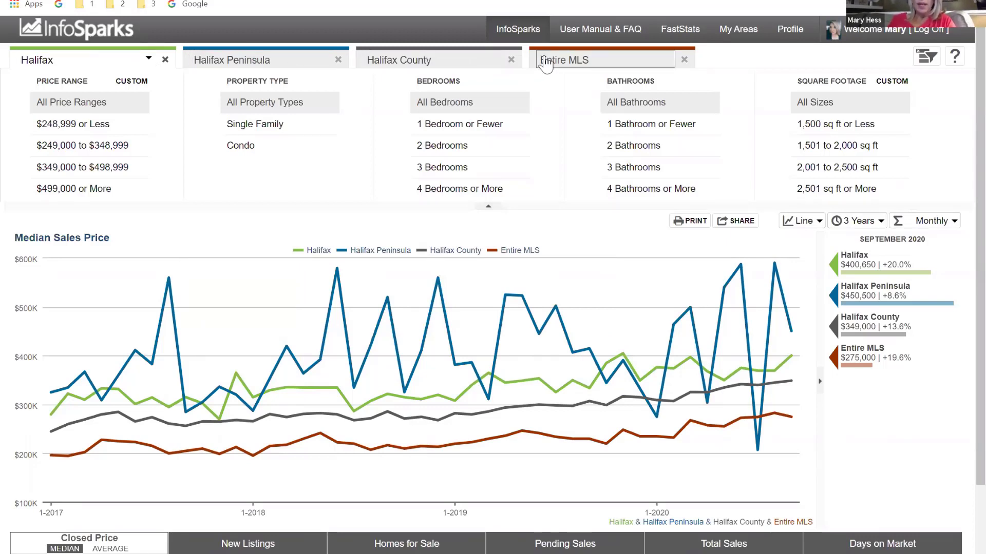
Step: Filter the comparison to the $349,000 to $498,999 price range and the Single Family property type
left_click(67, 126)
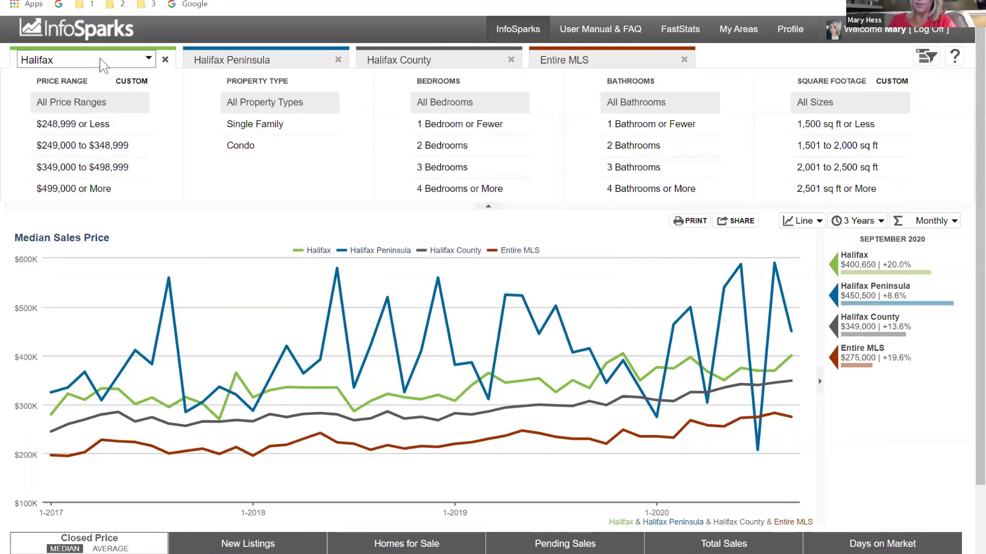
left_click(76, 175)
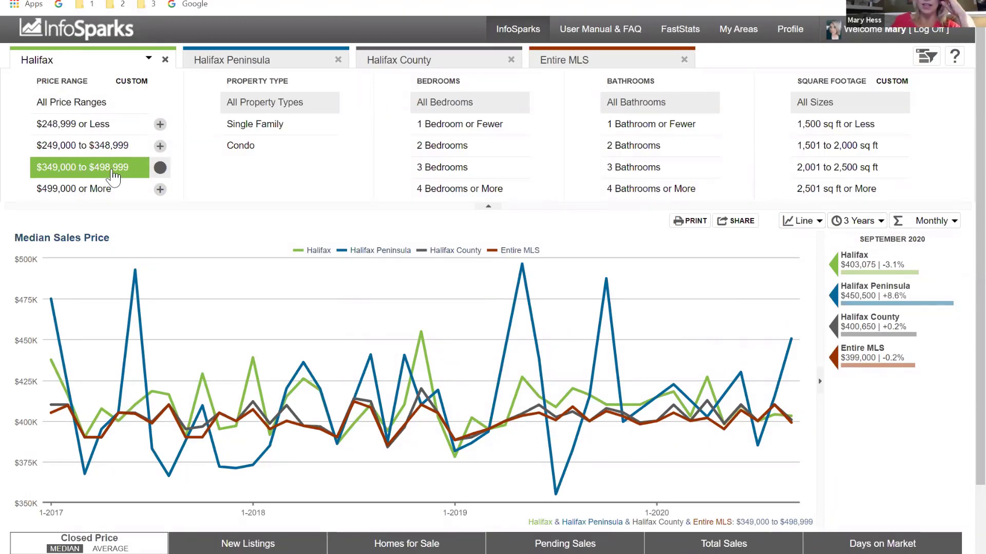
left_click(251, 128)
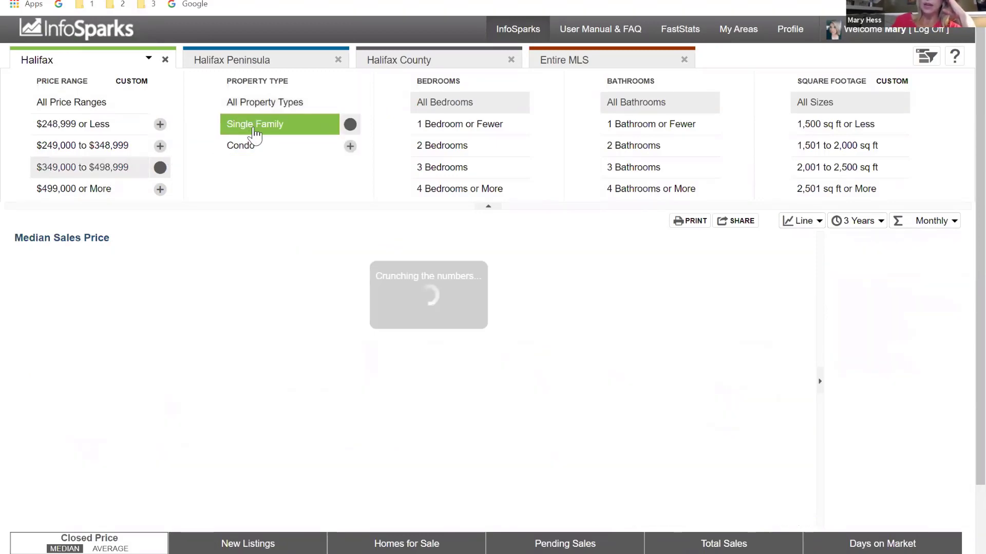
Step: Narrow the Halifax comparison to homes with 3 bedrooms and 2 bathrooms
left_click(441, 167)
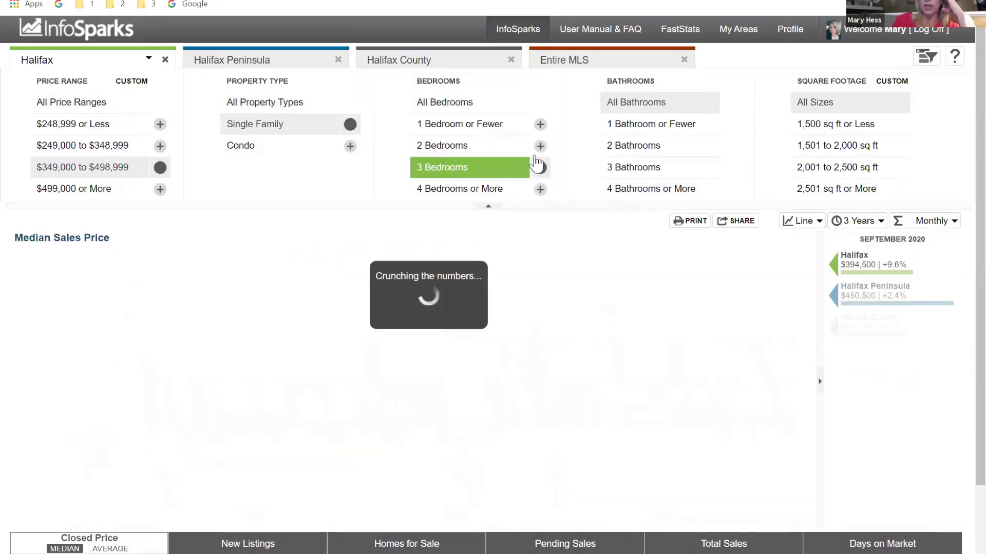
left_click(630, 172)
left_click(632, 146)
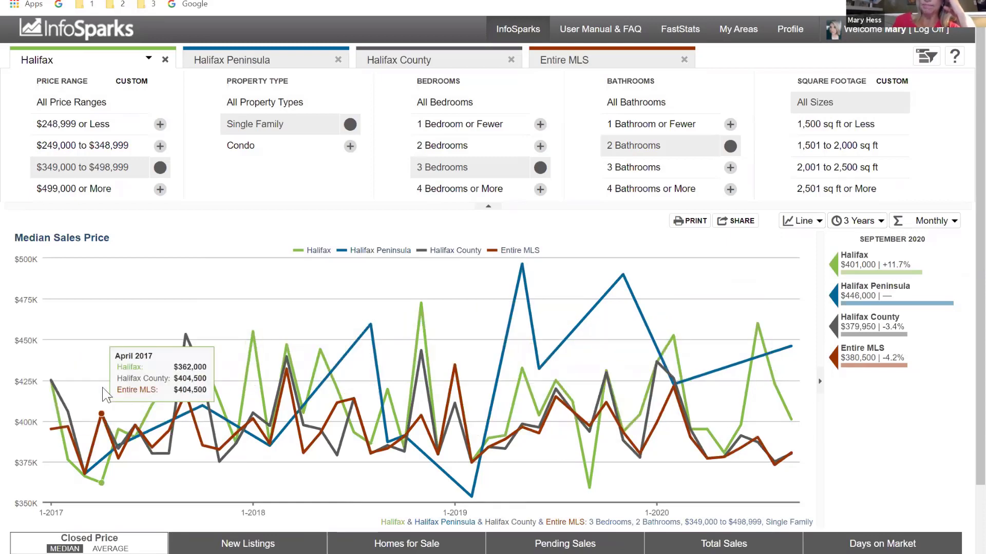
Step: Filter Halifax Peninsula to $569,000 or More, Single Family, 3 bedrooms and 2 bathrooms
left_click(305, 57)
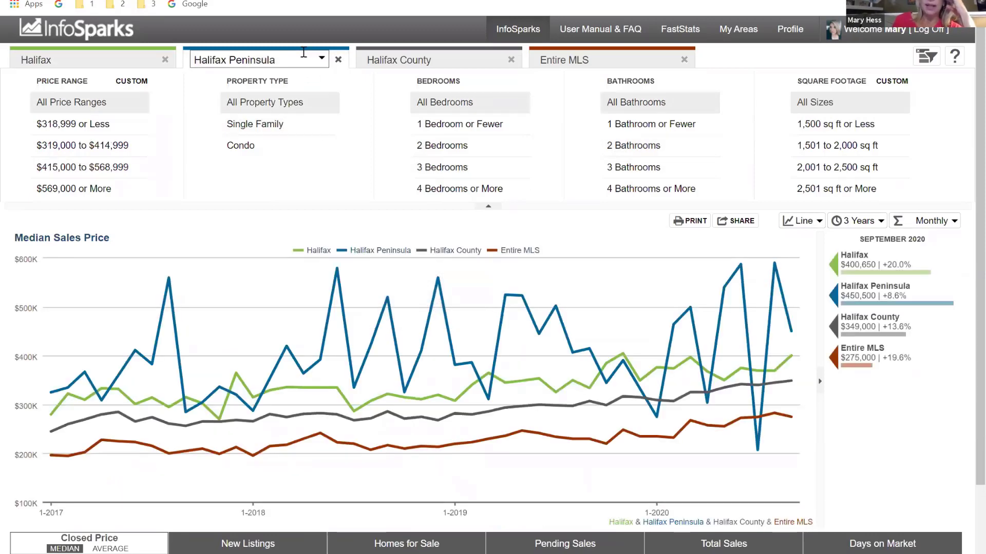
left_click(83, 193)
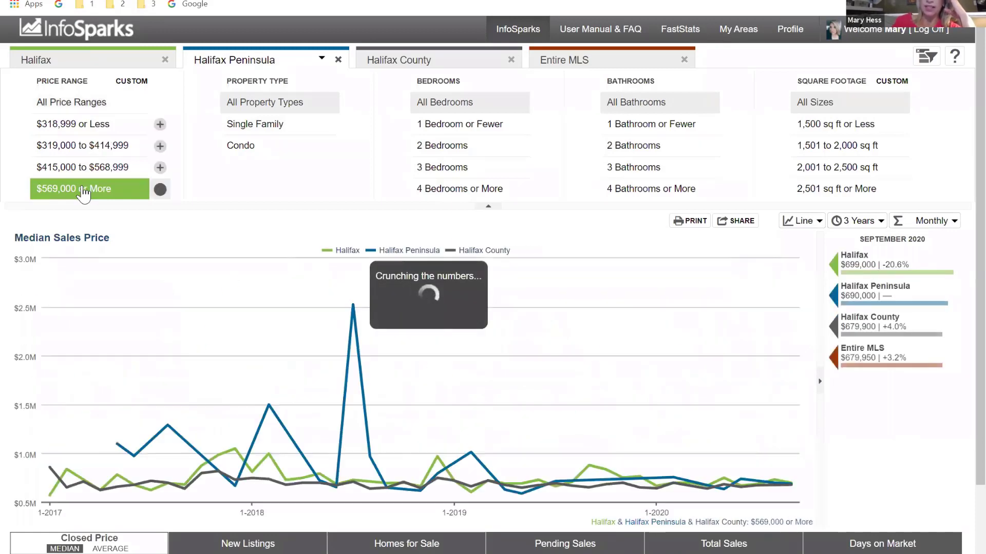
left_click(287, 129)
left_click(434, 170)
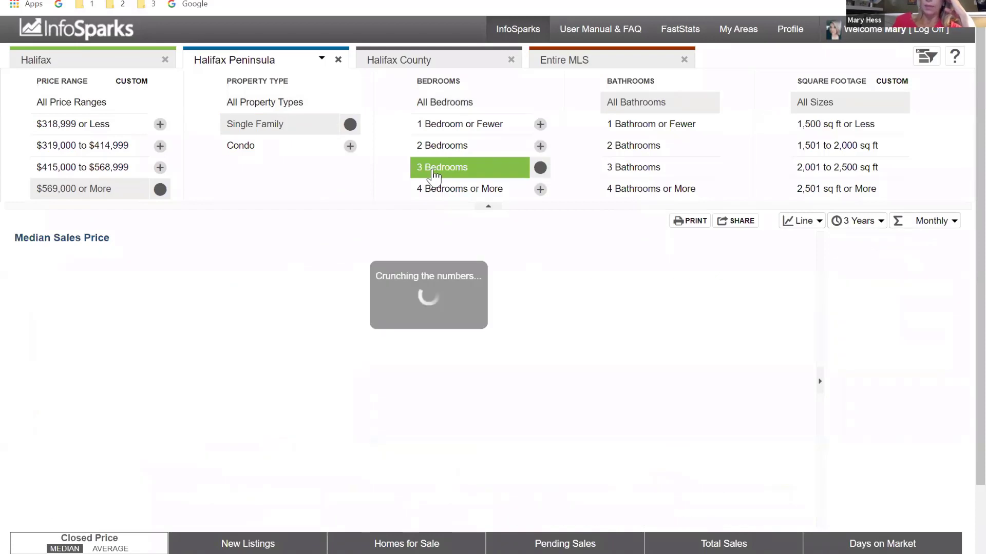
left_click(670, 158)
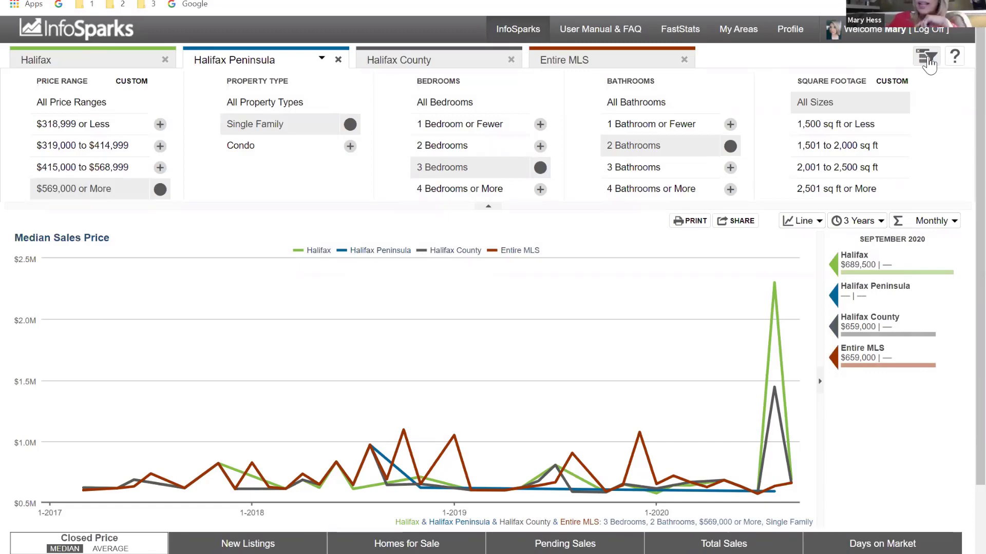
Step: Compare the Median Sales Price chart under the Halifax filters with the chart under the Halifax Peninsula filters
left_click(112, 63)
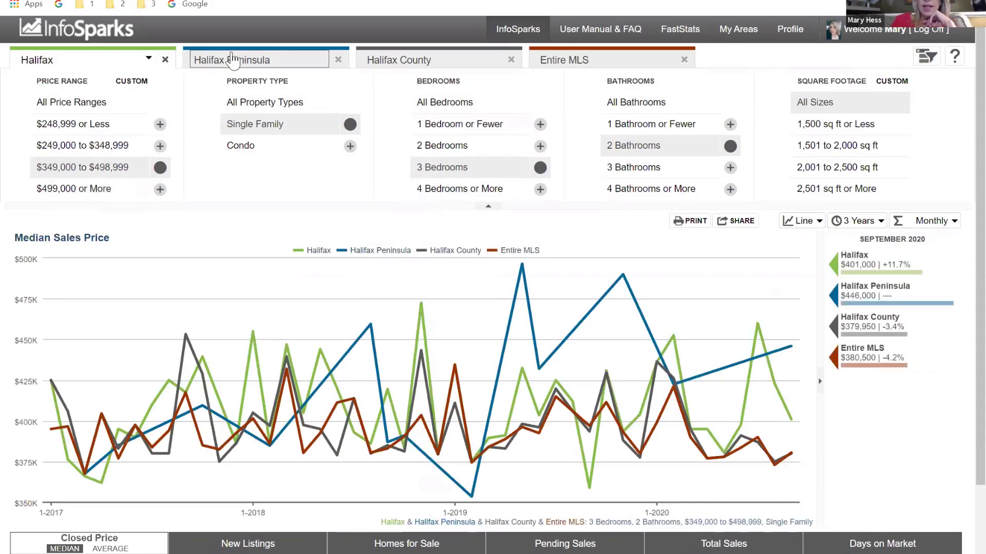
left_click(232, 60)
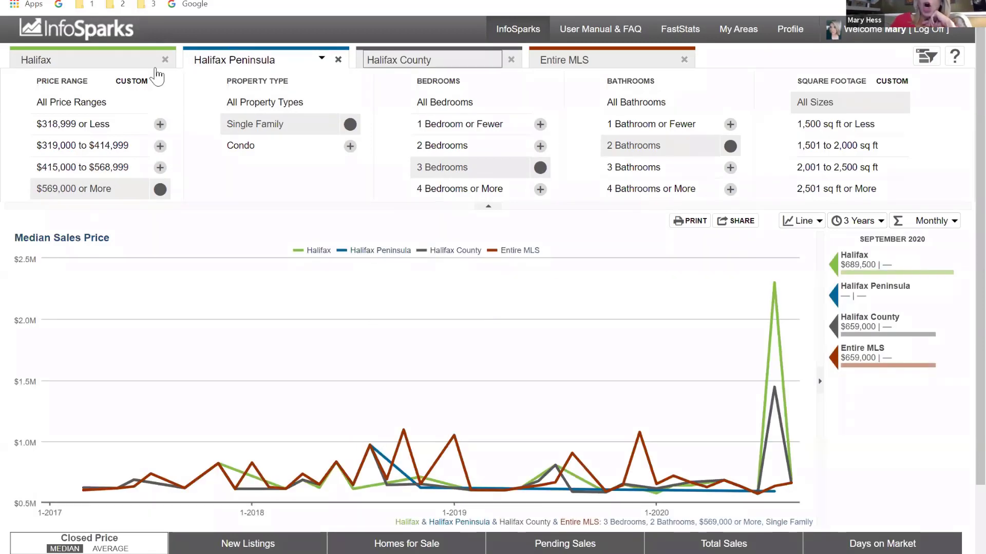
left_click(107, 59)
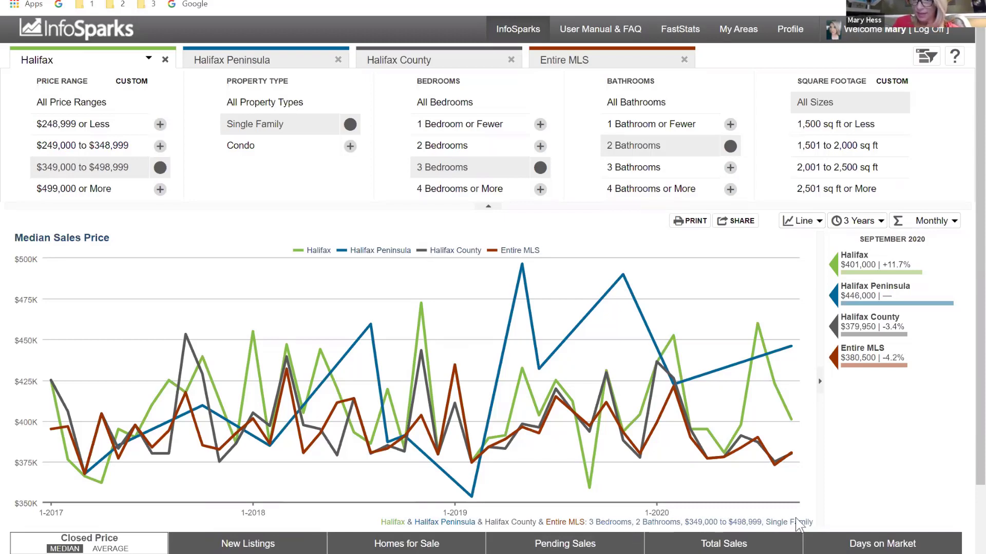
left_click(304, 68)
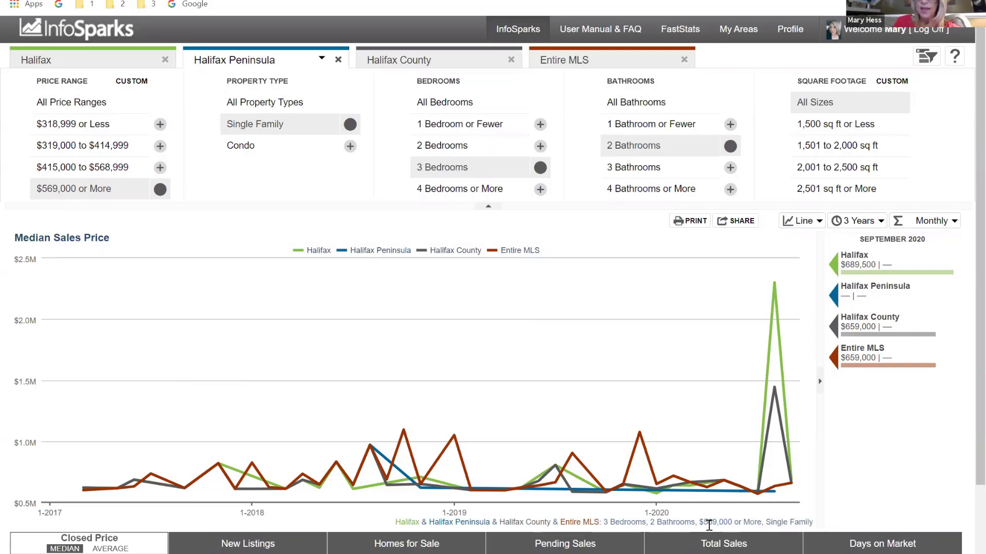
Step: Chart every area with its own filters, check Halifax and Halifax Peninsula, and restore shared filters with Halifax active
left_click(924, 57)
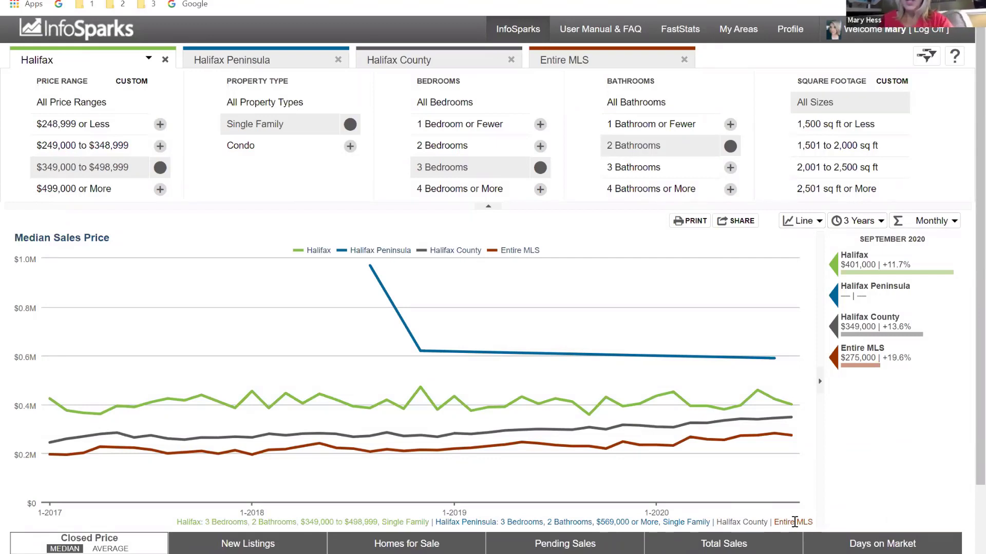
mouse_move(847, 448)
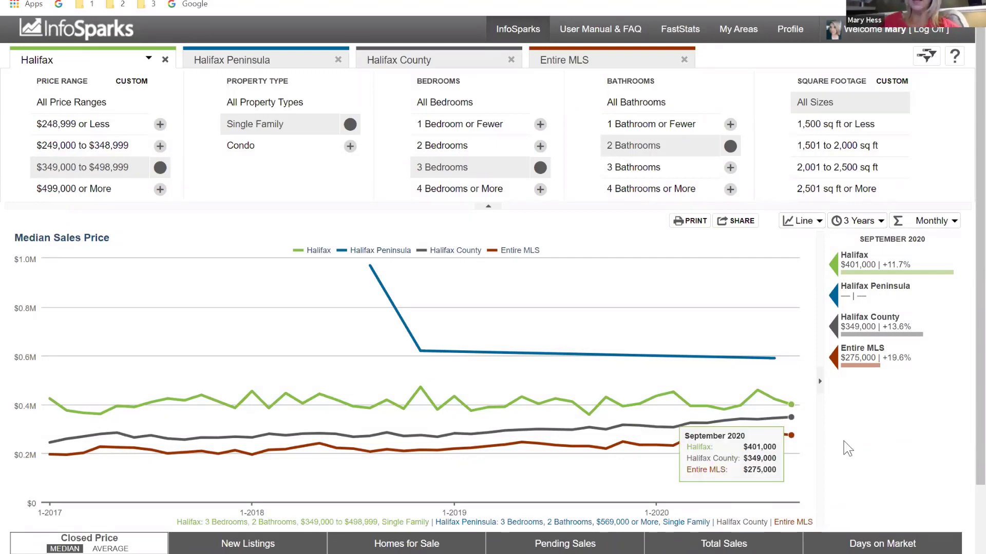
left_click(290, 58)
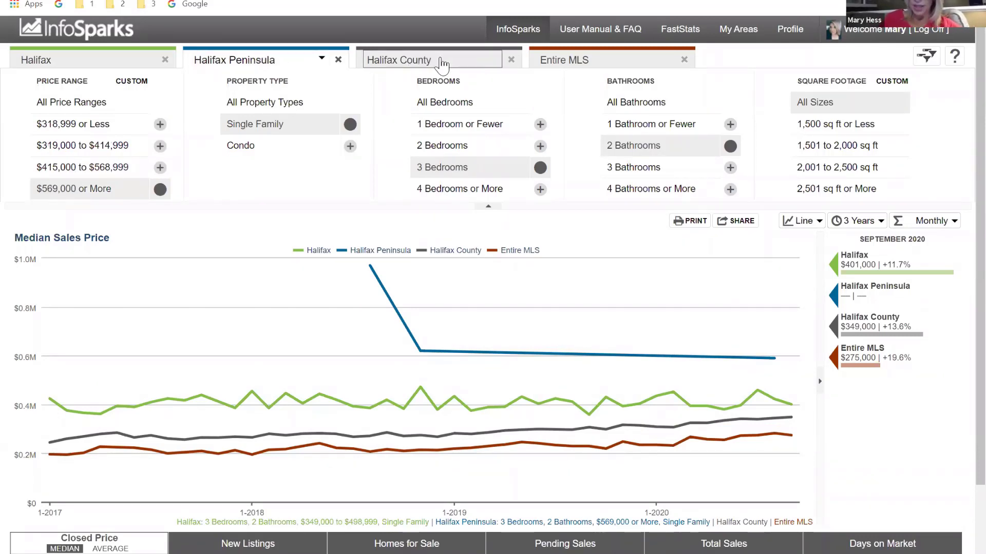
left_click(921, 61)
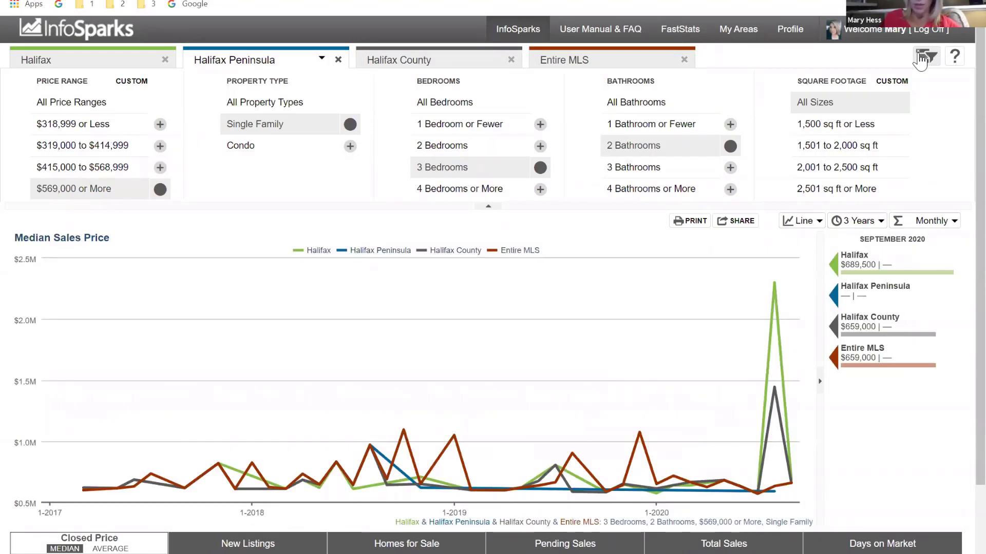
left_click(95, 60)
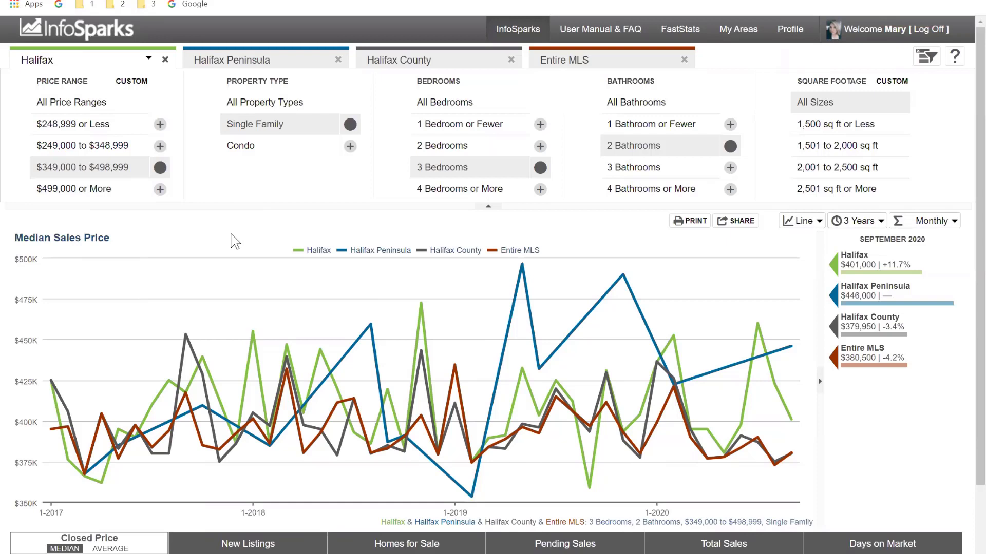
Step: Remove Halifax Peninsula, Halifax County and Entire MLS from the comparison, keeping only Halifax
mouse_move(241, 247)
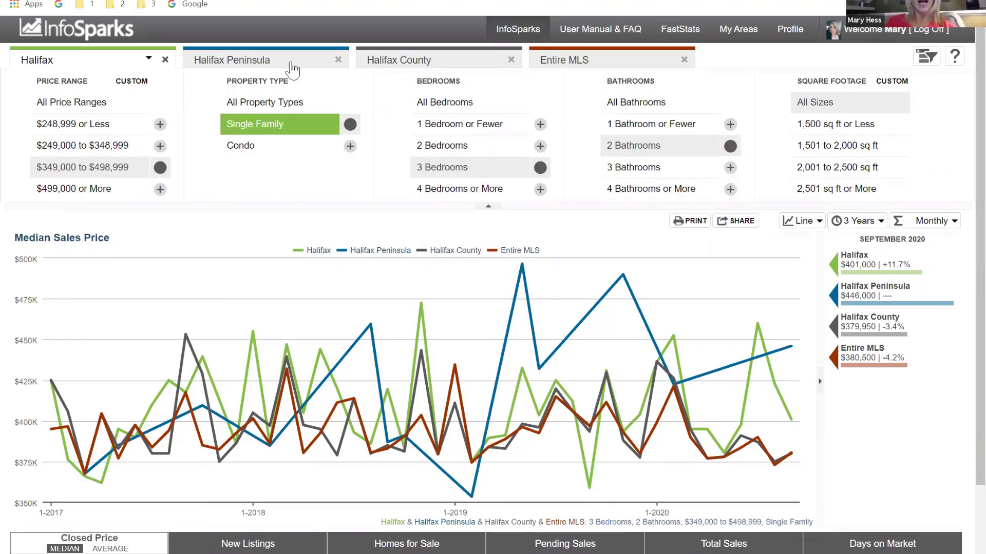
left_click(338, 60)
left_click(338, 60)
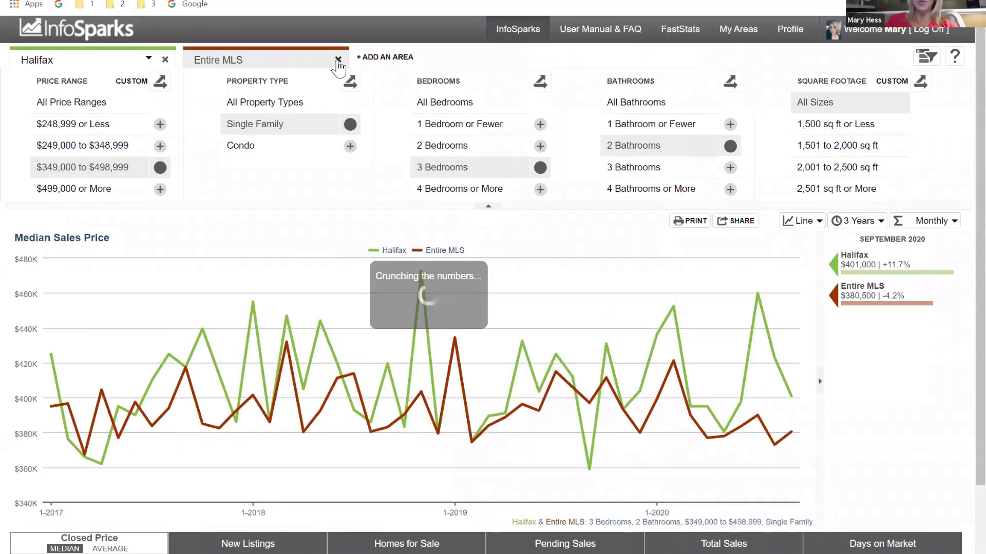
left_click(338, 59)
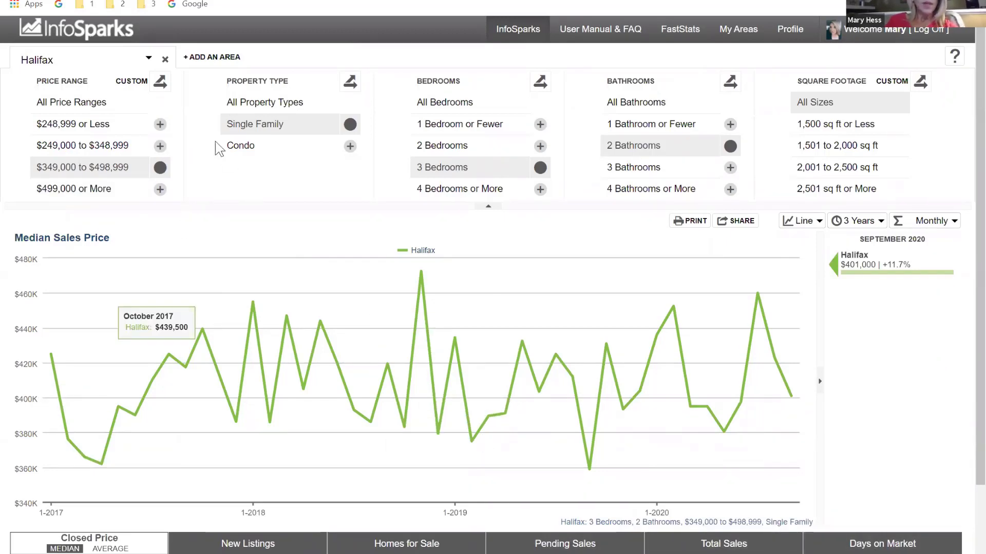
Step: Search the remaining area's locations for Halifax and reselect the city Halifax
left_click(96, 63)
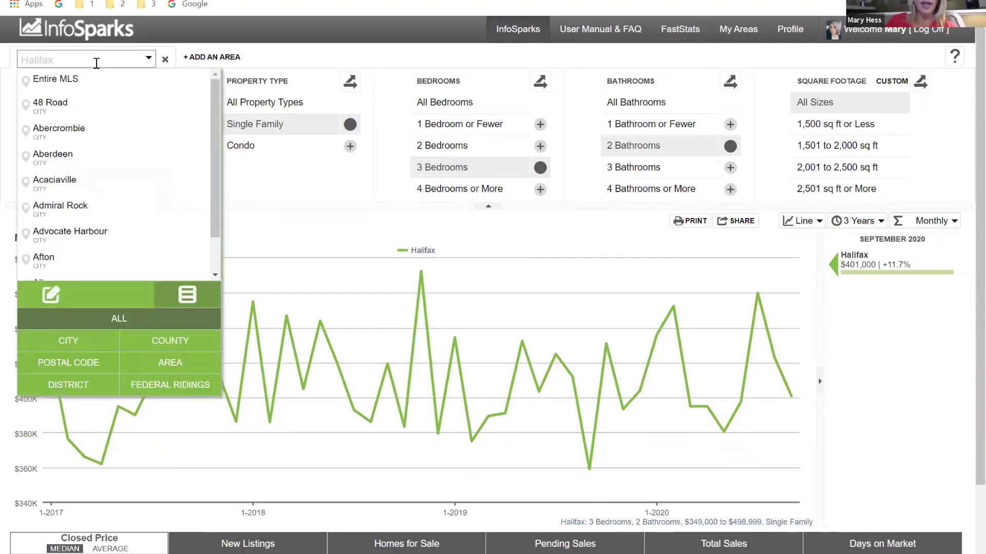
type("Halifax")
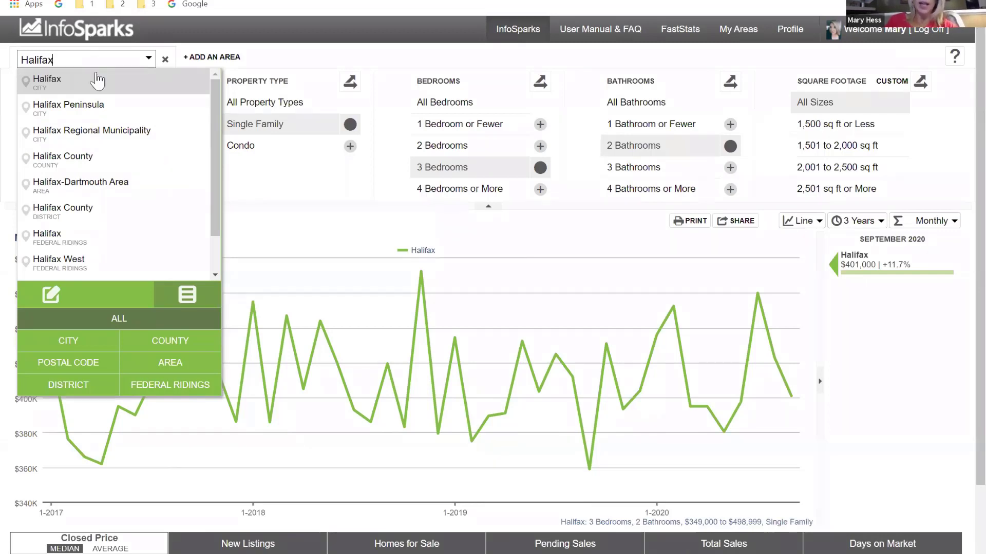
left_click(93, 83)
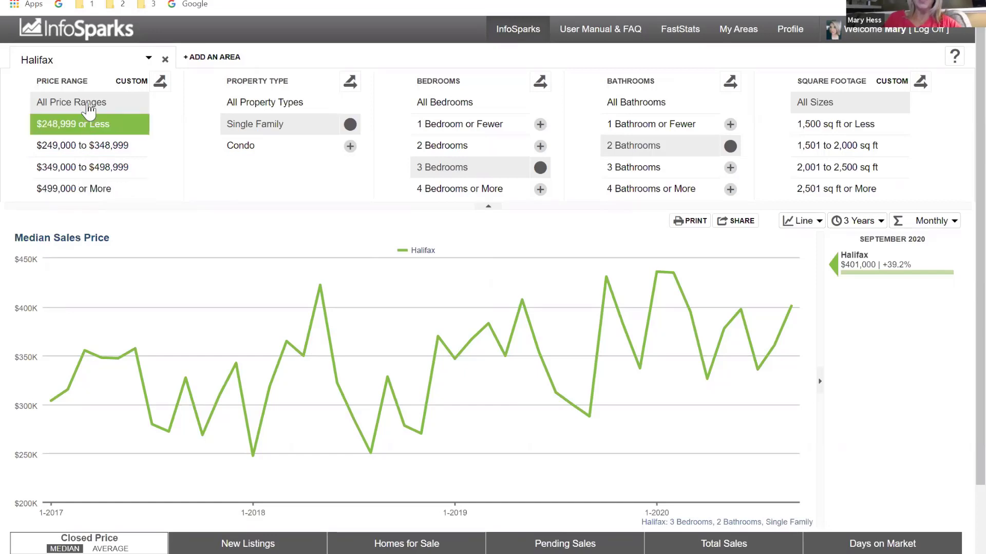
Step: Reset the Halifax filters to all property types, all bedrooms and all bathrooms
left_click(300, 105)
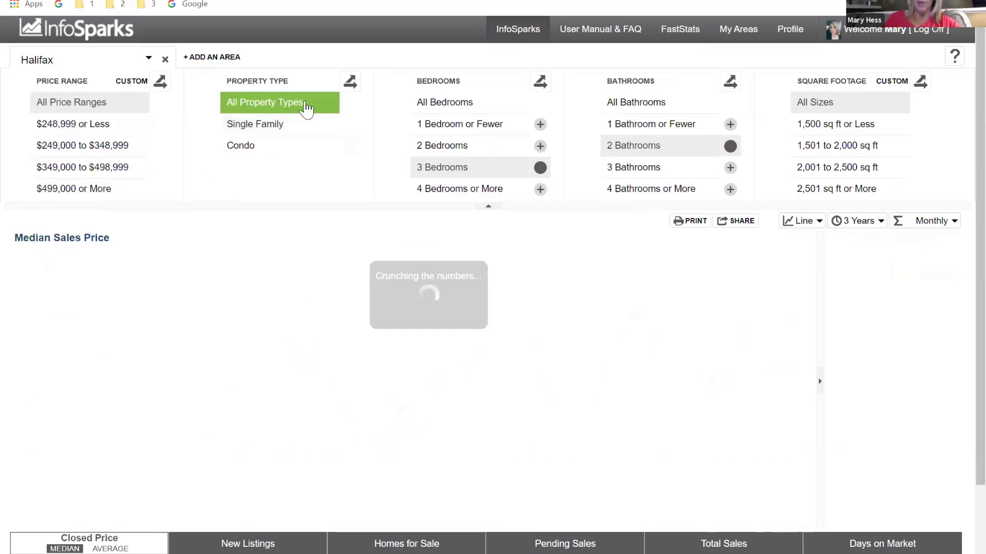
left_click(451, 102)
left_click(657, 103)
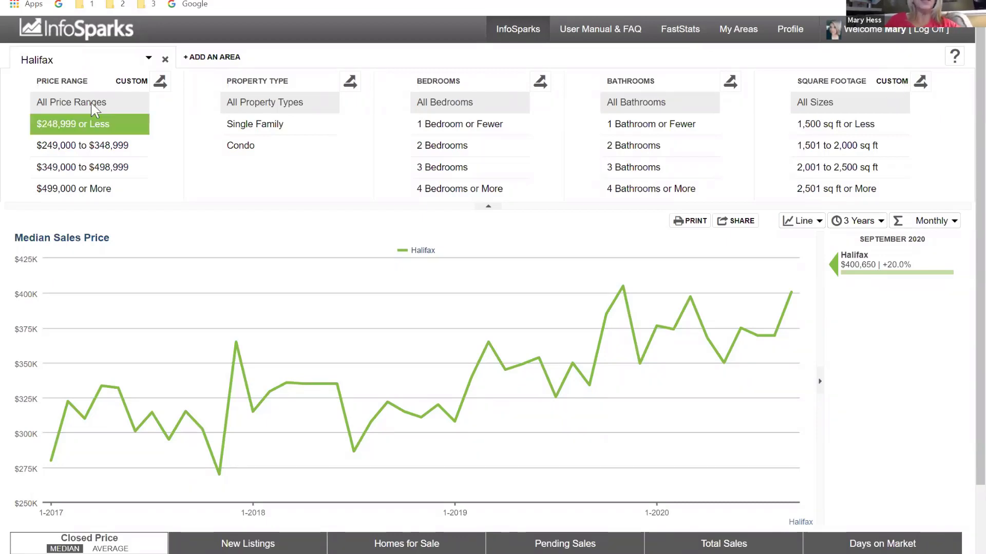
Step: Look up Halifax in the area's location search once more and choose the city Halifax
left_click(98, 61)
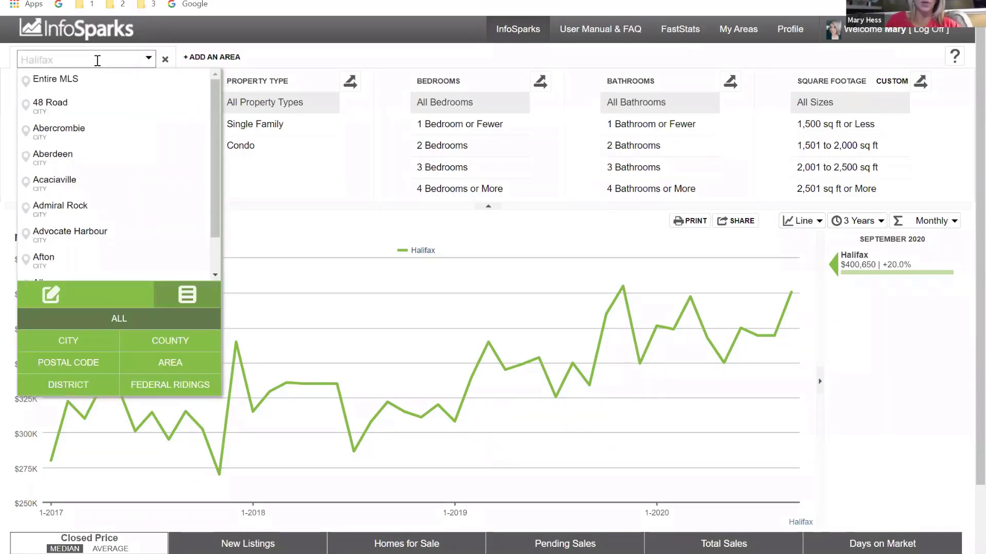
type("Halifac")
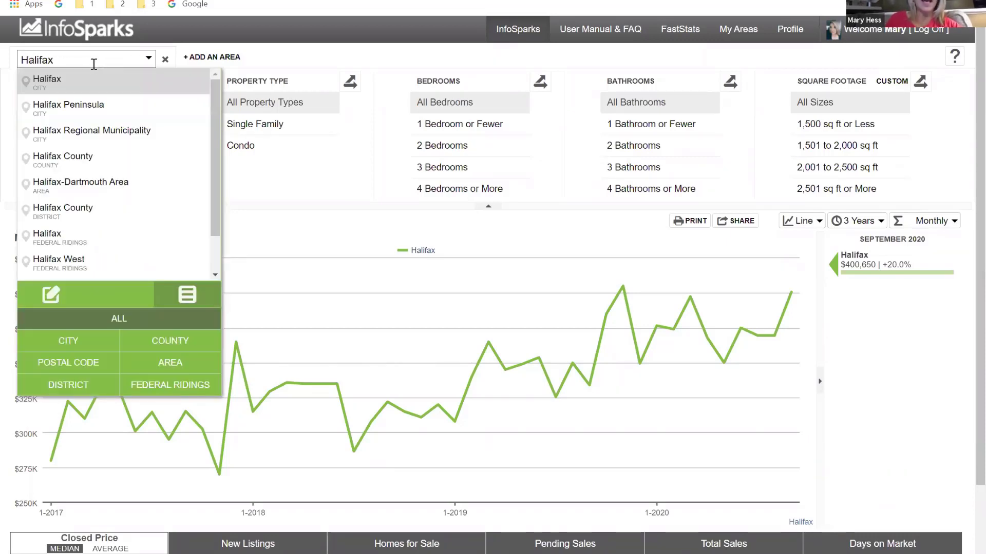
left_click(88, 85)
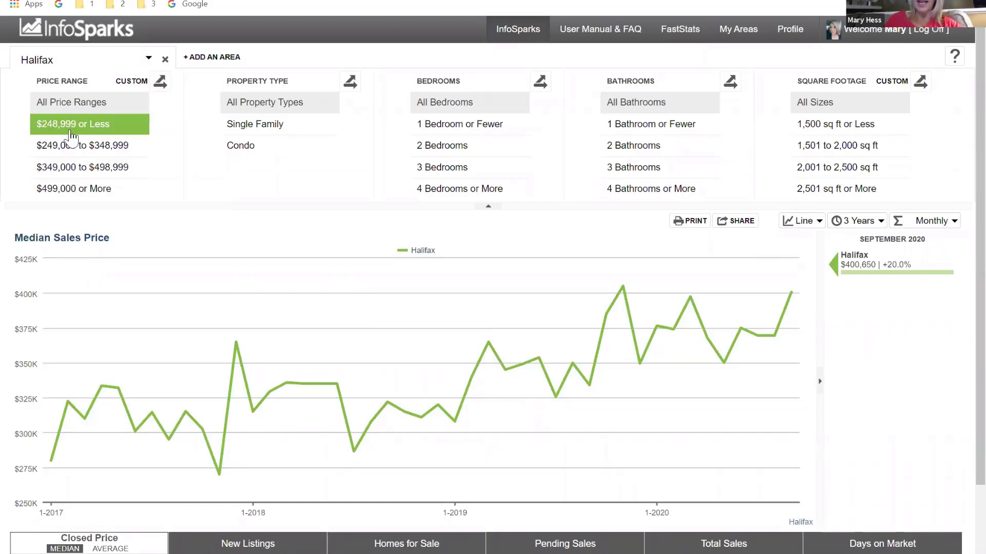
Step: Search the area's locations for Halifax and change the area to the city Halifax Peninsula
left_click(99, 61)
type("Halifa")
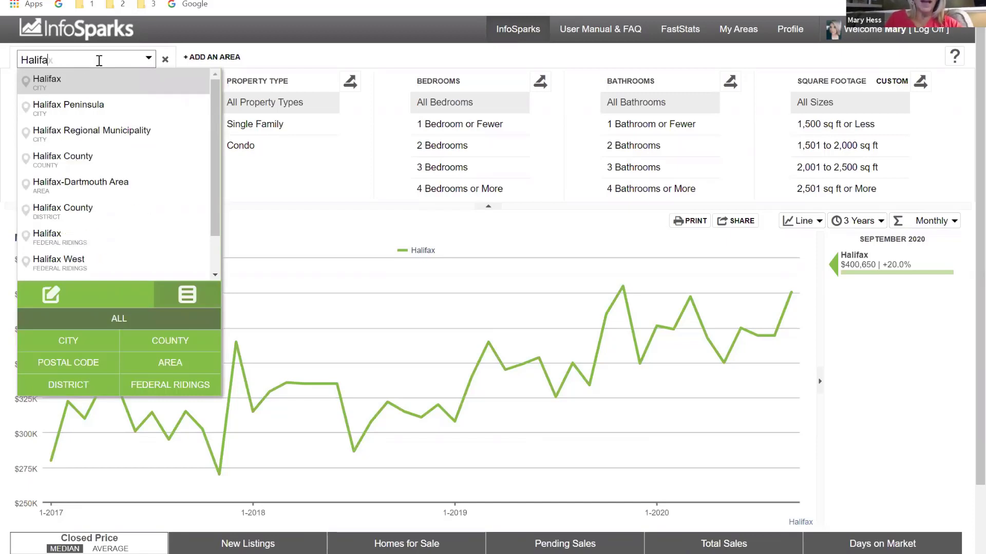
type("x")
left_click(69, 106)
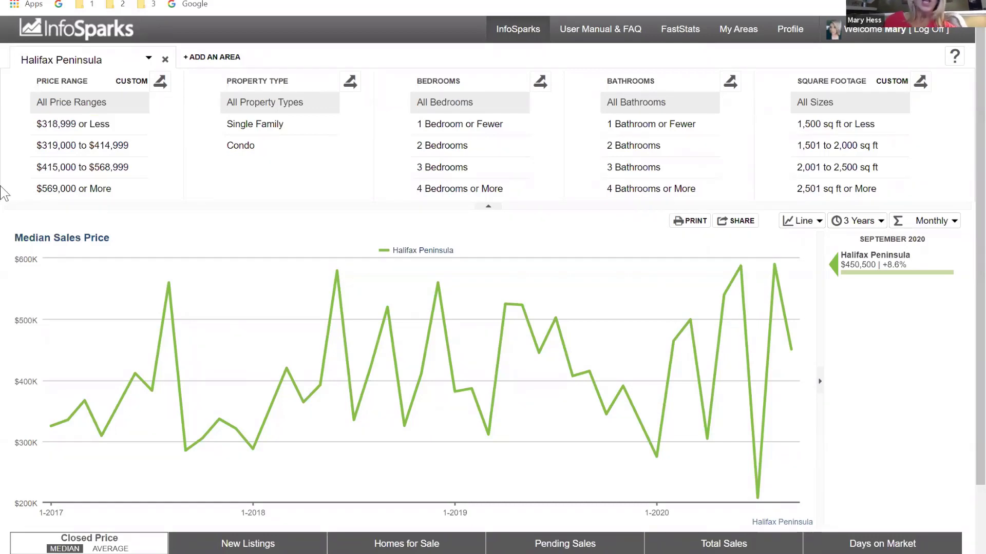
Step: Review the custom price range and custom square footage range settings for Halifax Peninsula without editing them
left_click(133, 82)
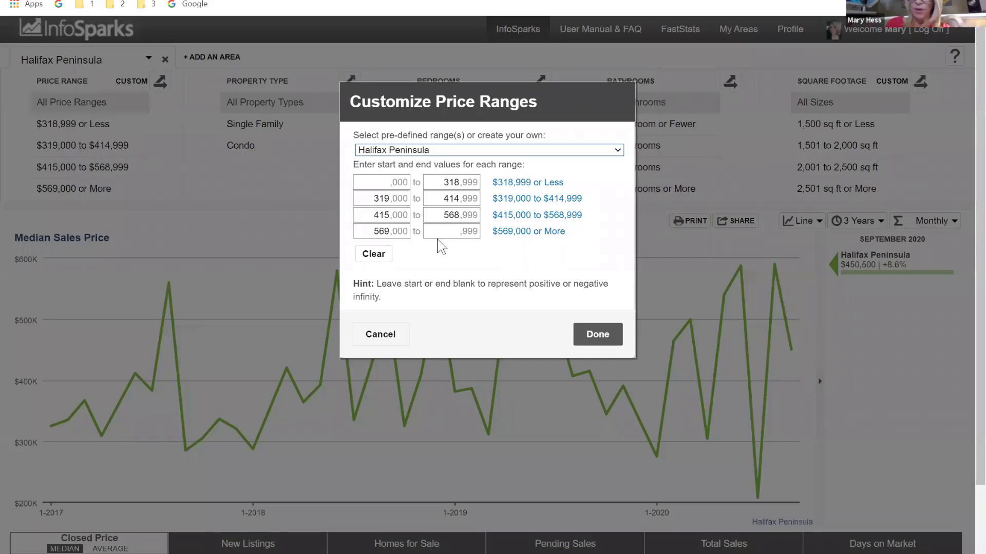
left_click(600, 335)
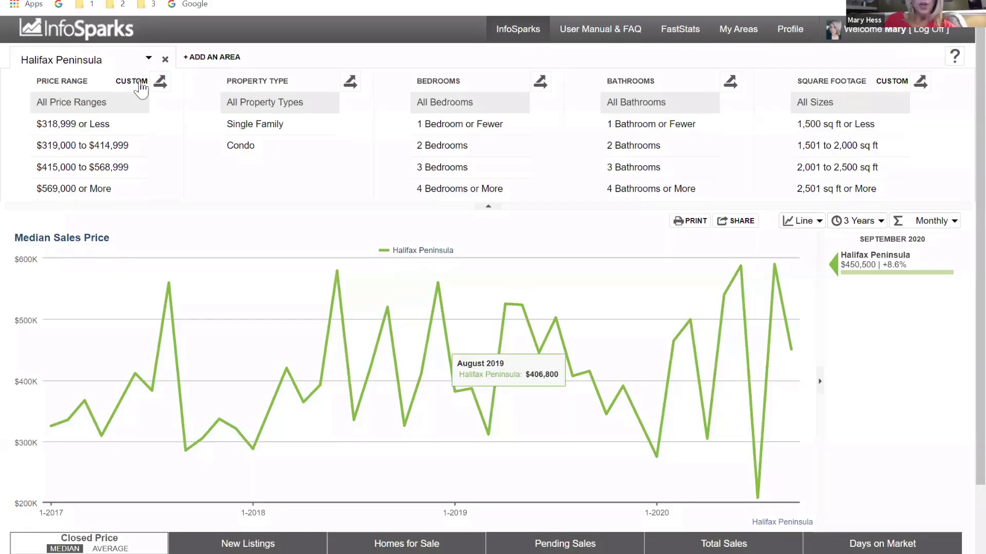
left_click(889, 82)
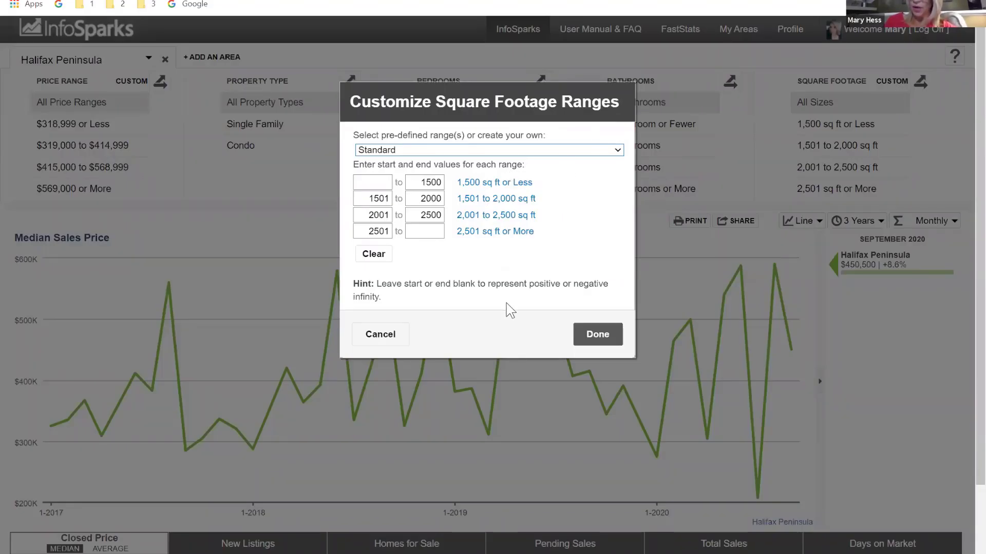
left_click(595, 334)
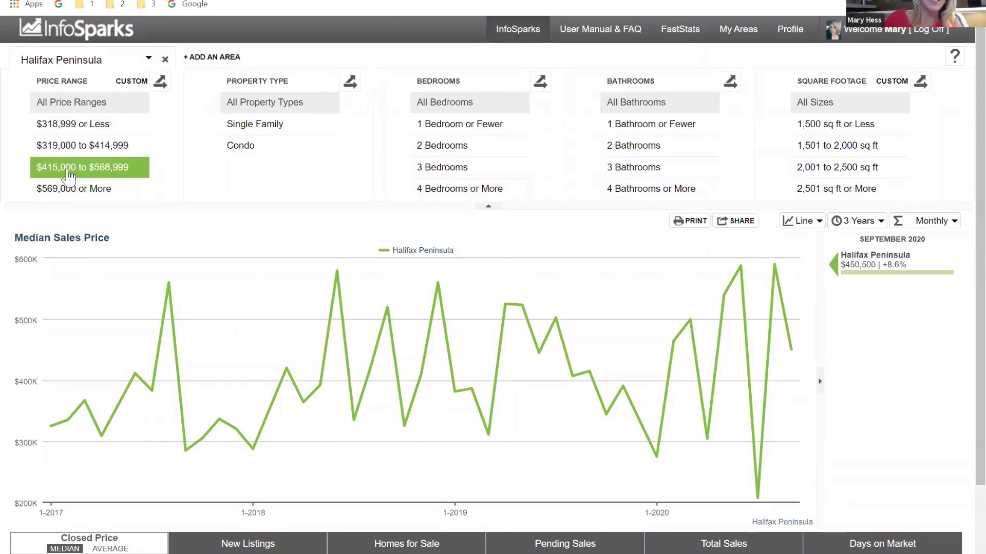
Step: Filter Halifax Peninsula to the $415,000 to $568,999 price range and add the $319,000 to $414,999 range
left_click(125, 177)
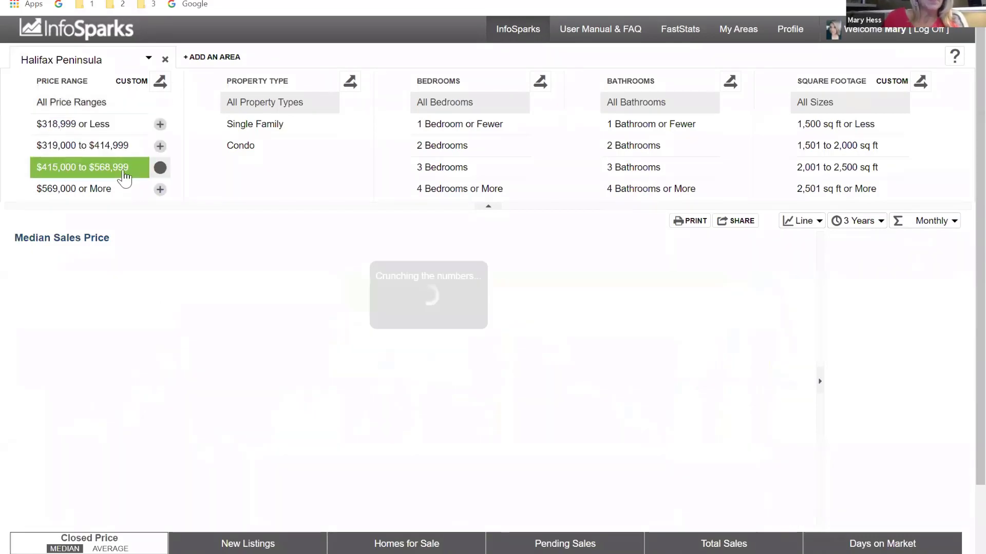
left_click(160, 190)
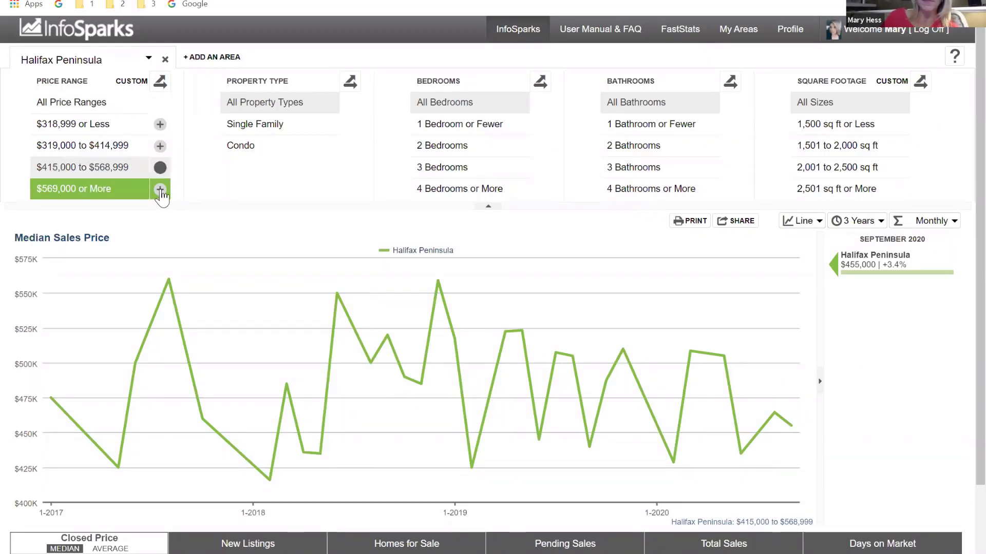
left_click(162, 147)
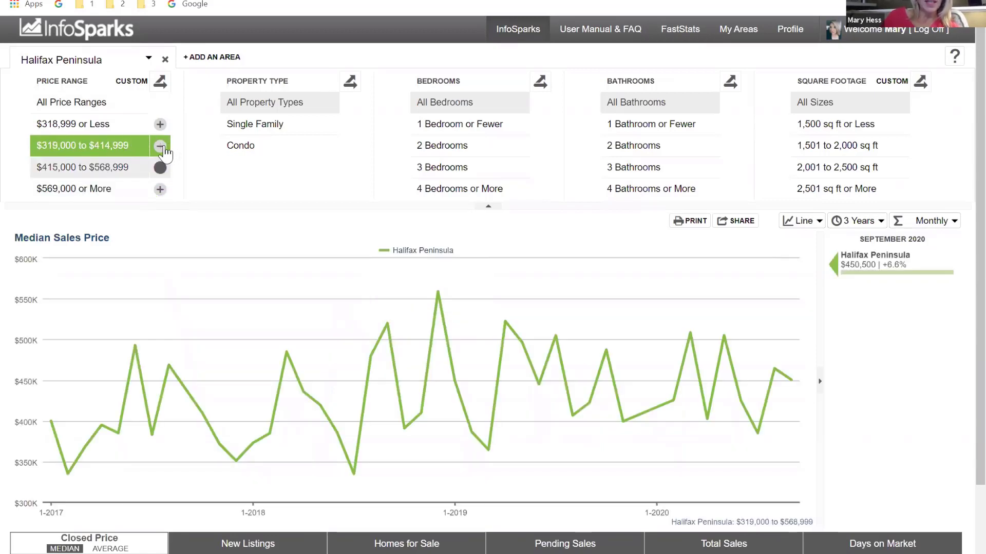
Step: Combine the $569,000 or More range with $415,000 to $568,999, remove $319,000 to $414,999, and break out the chart by price range
left_click(160, 190)
left_click(160, 146)
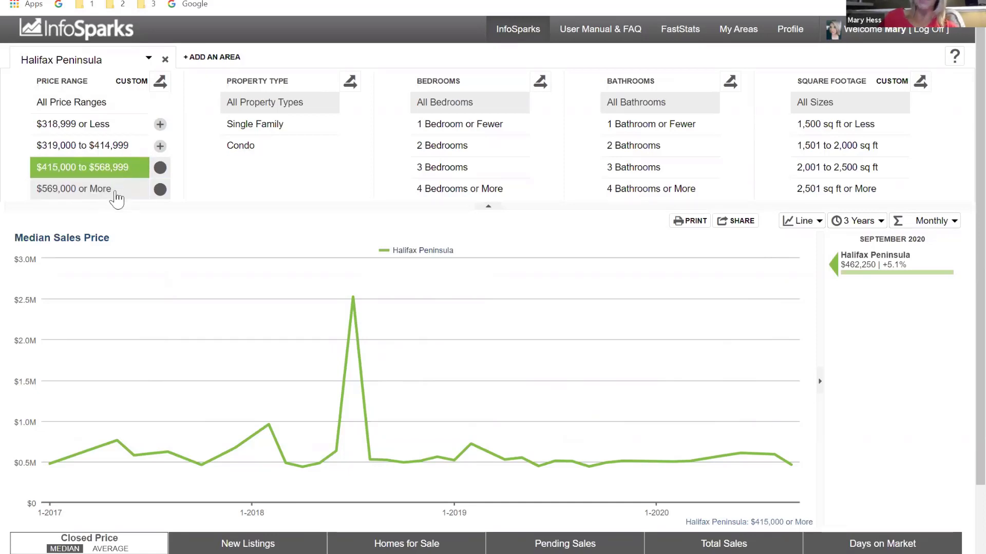
left_click(160, 82)
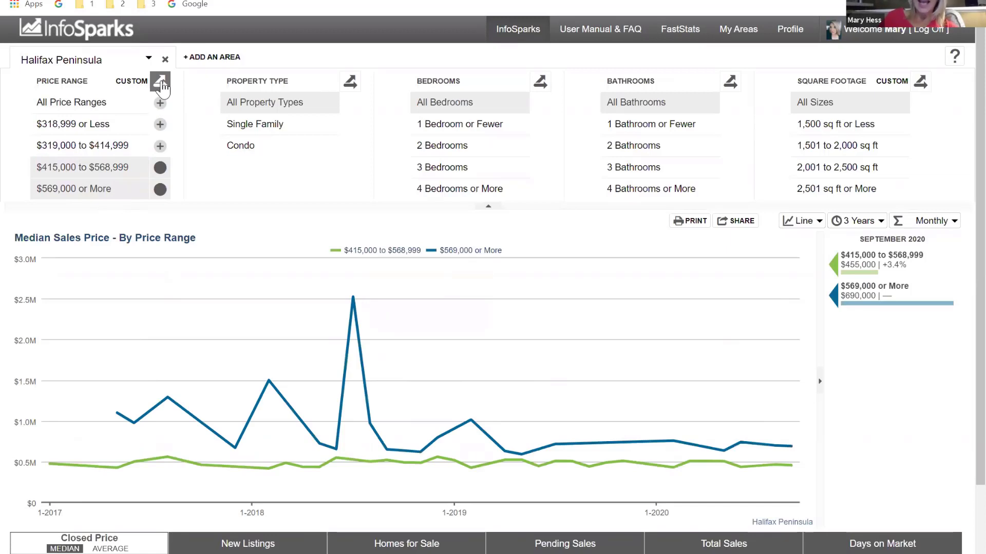
Step: Add the $319,000 to $414,999 range to the price breakout and turn the price range breakout off again
mouse_move(157, 435)
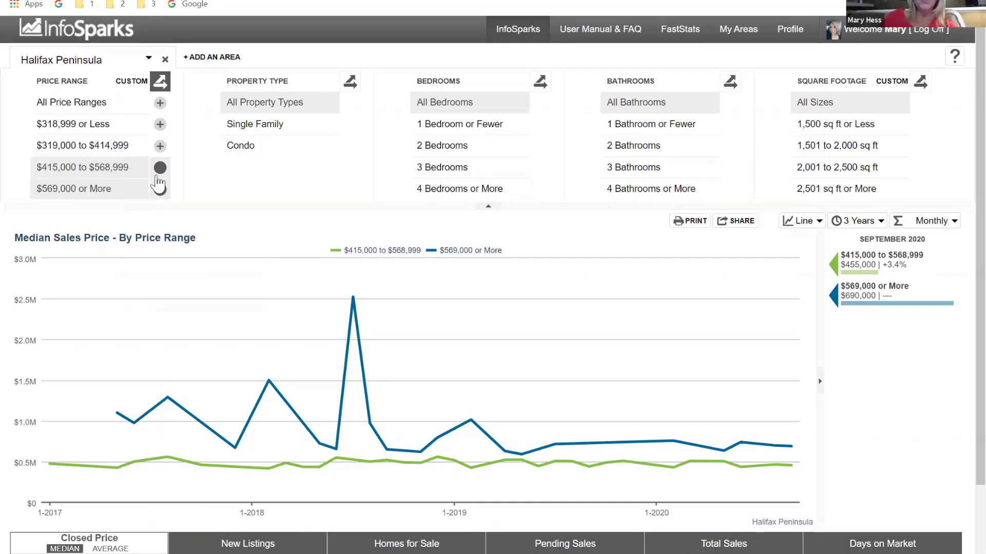
left_click(161, 147)
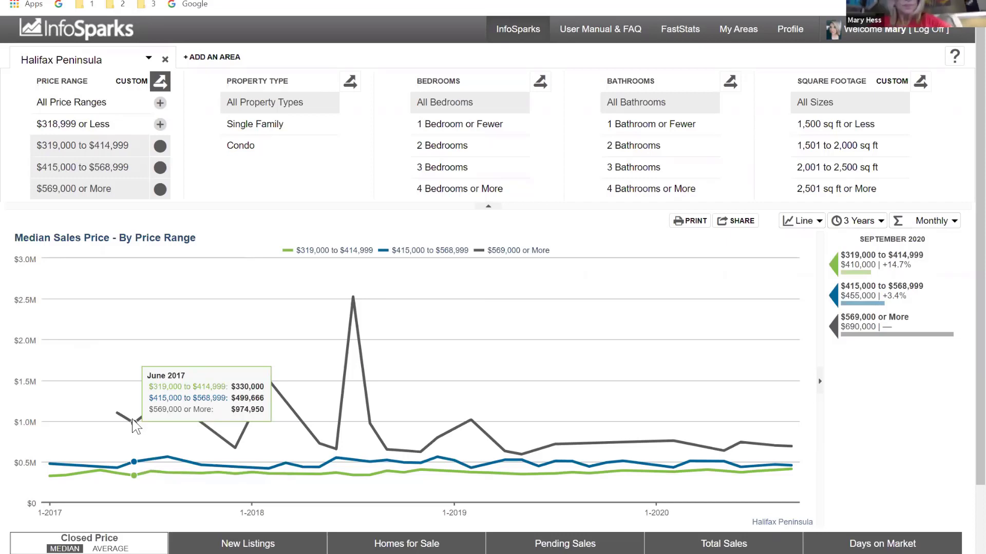
left_click(164, 83)
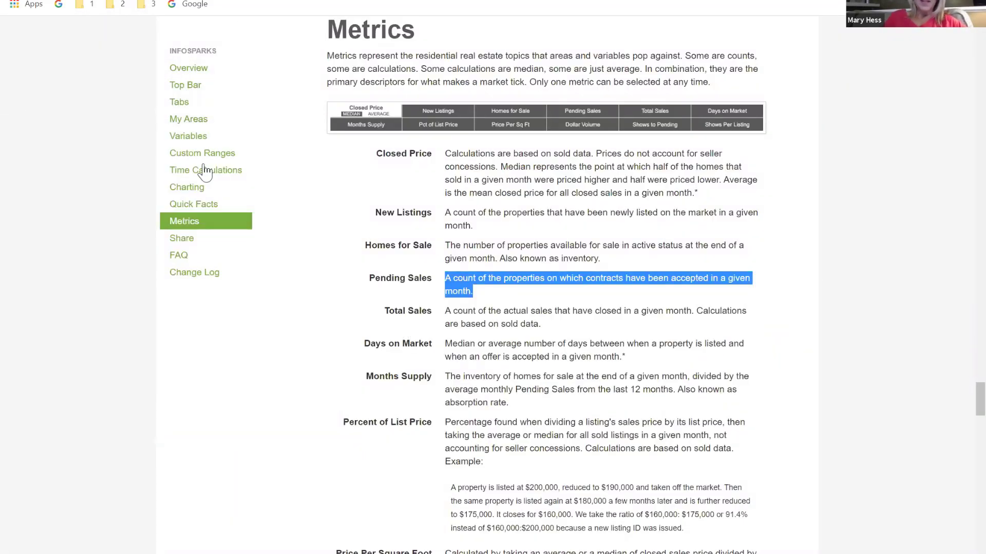
Step: Consult the user manual's Variables section for how breakouts work and how many breakout items are allowed per number of areas
left_click(200, 137)
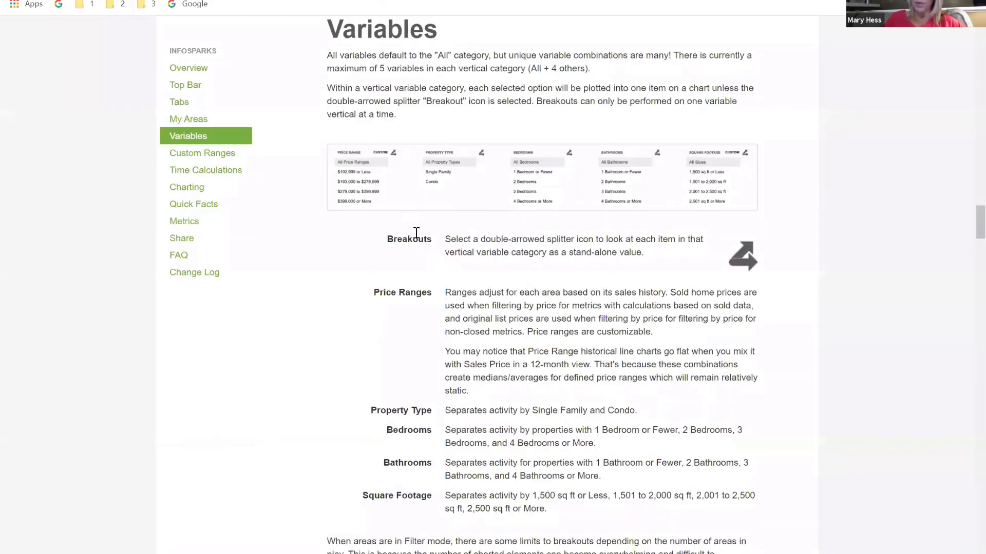
left_click_drag(445, 239, 606, 240)
left_click_drag(659, 258, 660, 262)
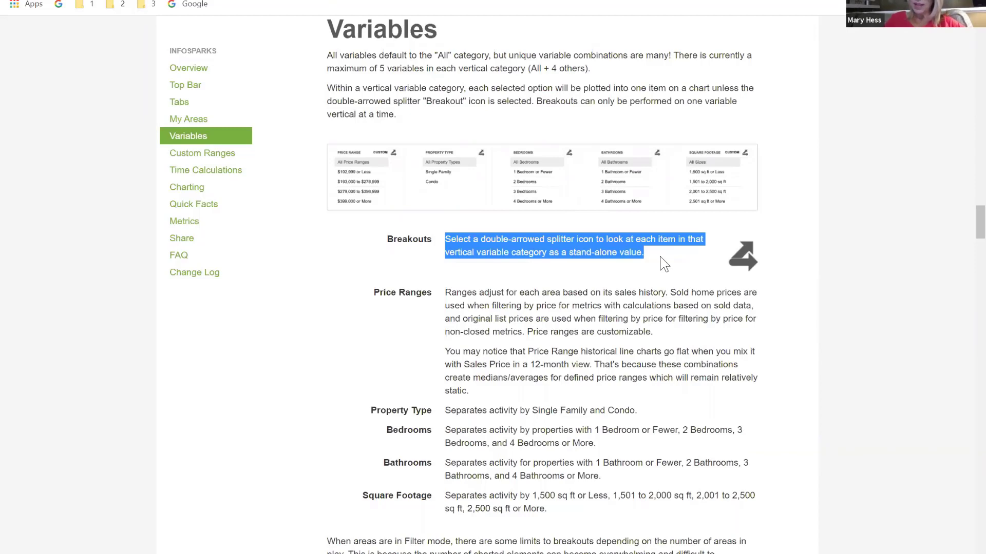
scroll(663, 263, "down", 1)
scroll(660, 259, "down", 3)
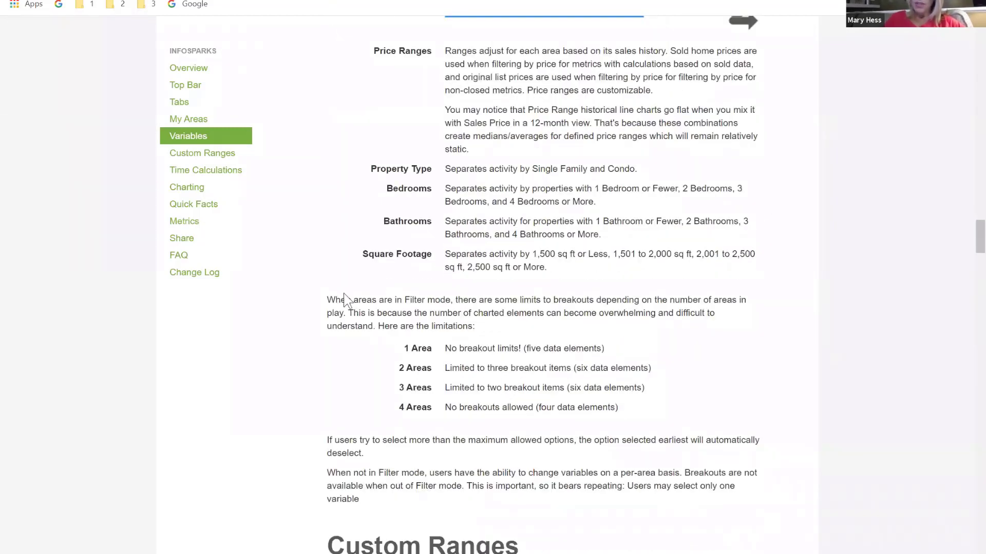
left_click_drag(327, 300, 625, 435)
left_click(642, 404)
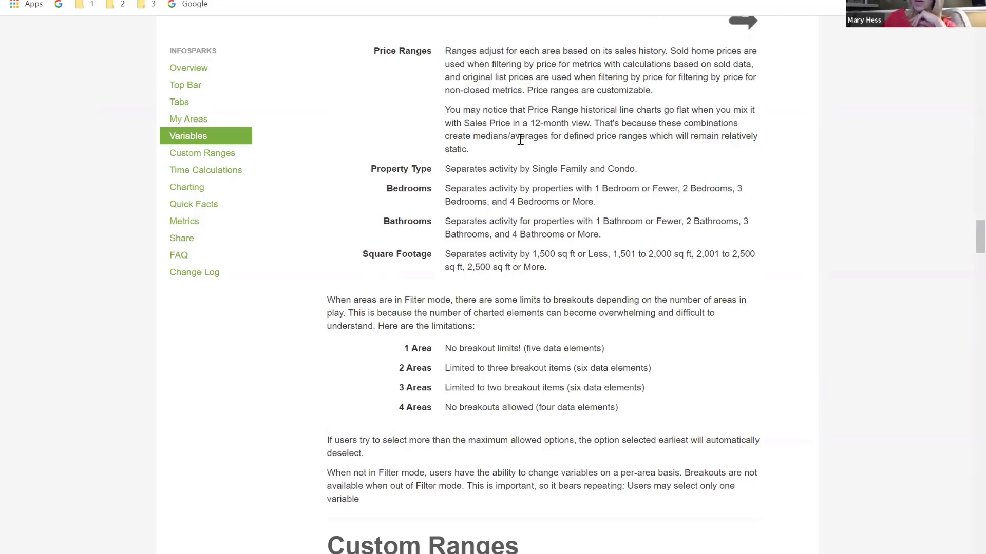
Step: Back in InfoSparks, reset the price filter to All Price Ranges and change the area to the city Halifax
key("ctrl+Tab")
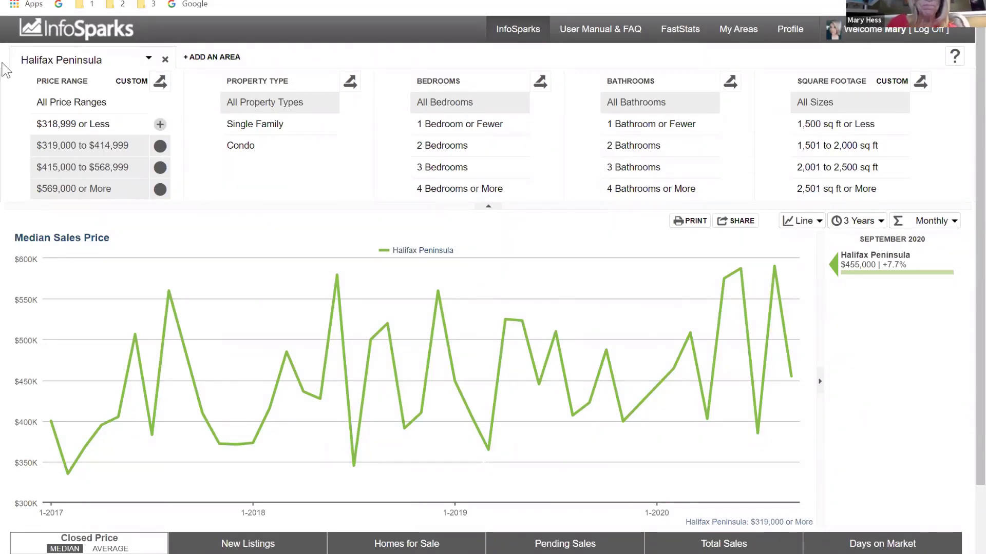
left_click(77, 104)
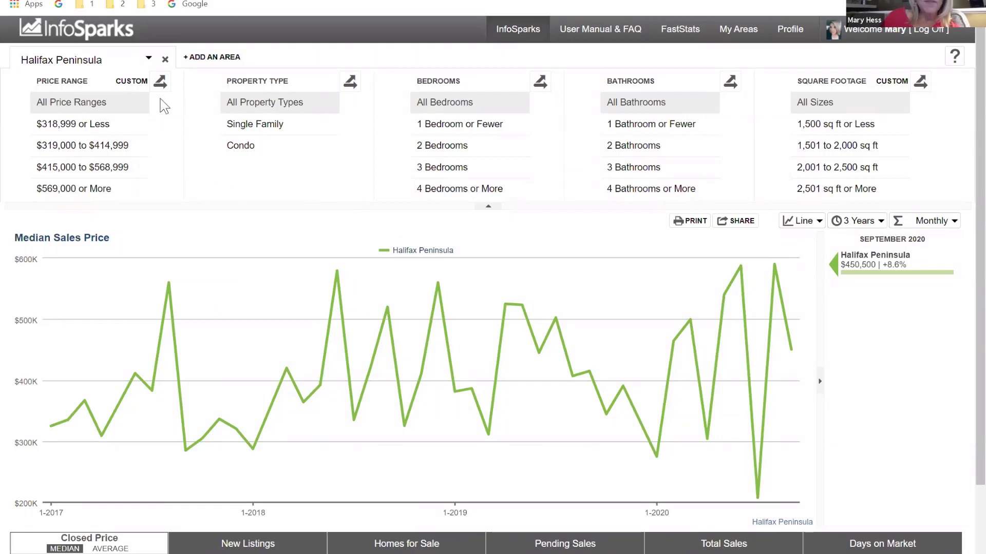
left_click(103, 61)
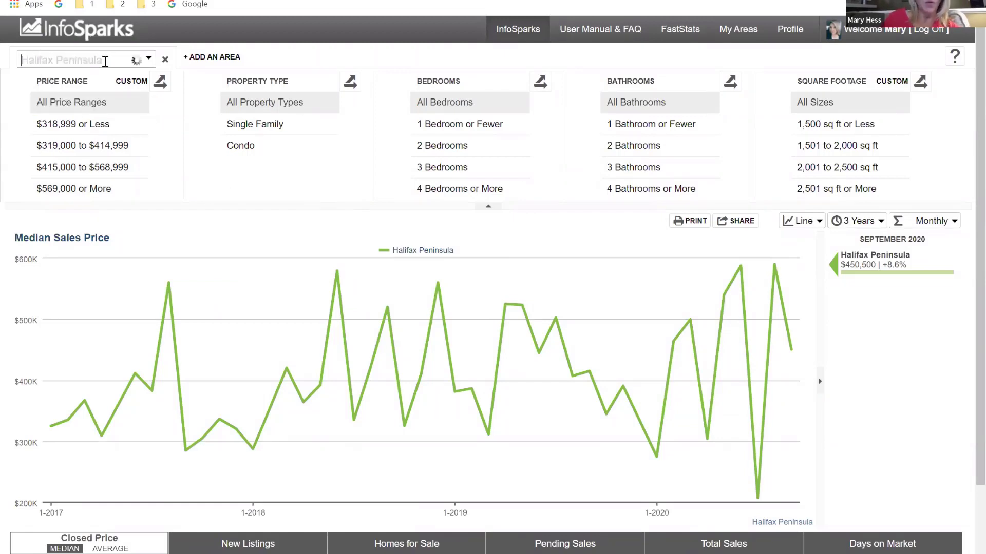
type("Hal")
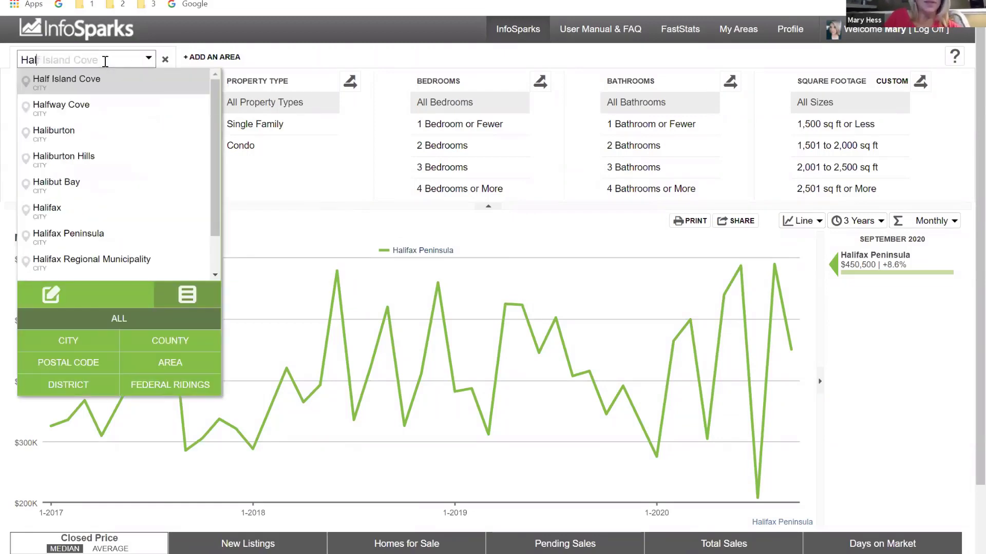
type("ifax")
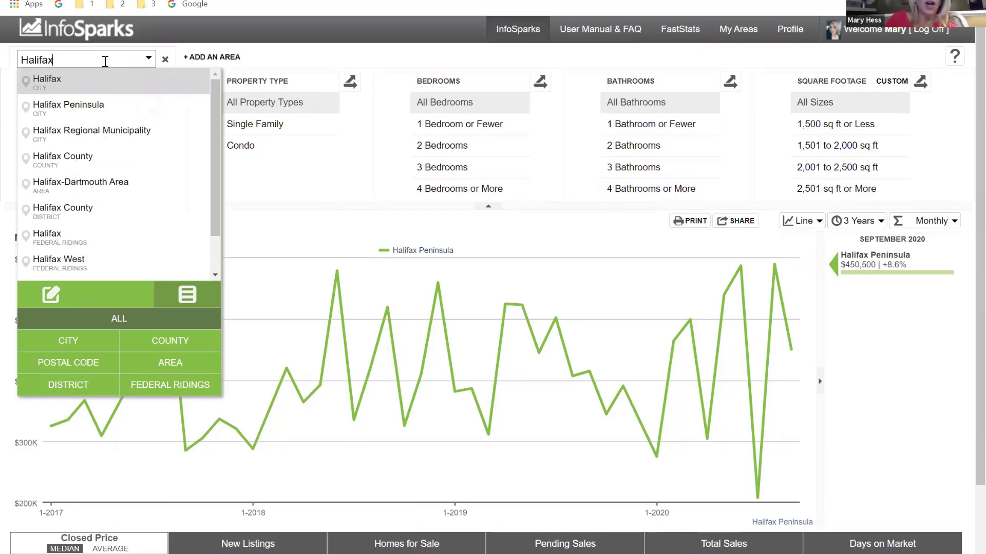
left_click(87, 86)
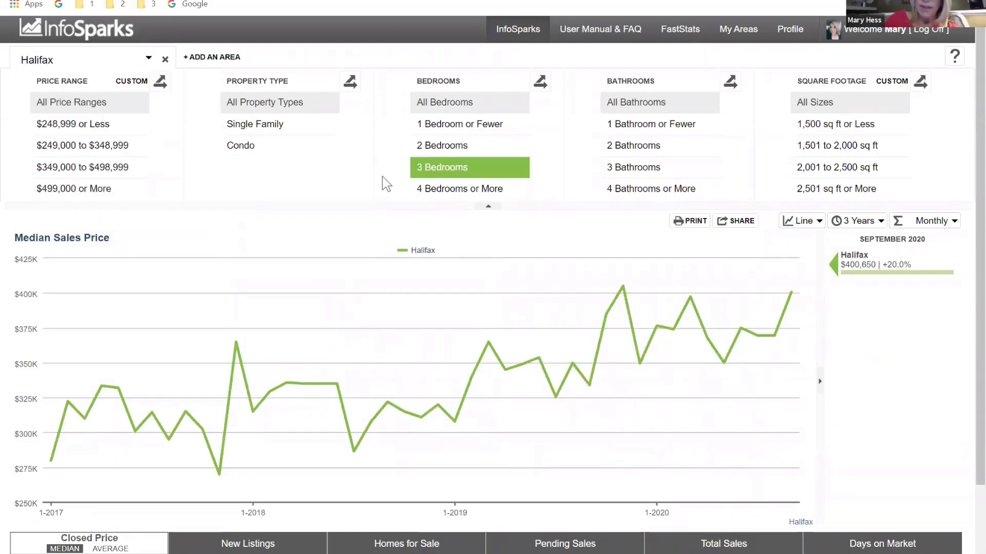
Step: Filter Halifax to Single Family homes priced $349,000 to $498,999 with 3 Bedrooms and 2 Bathrooms
left_click(97, 178)
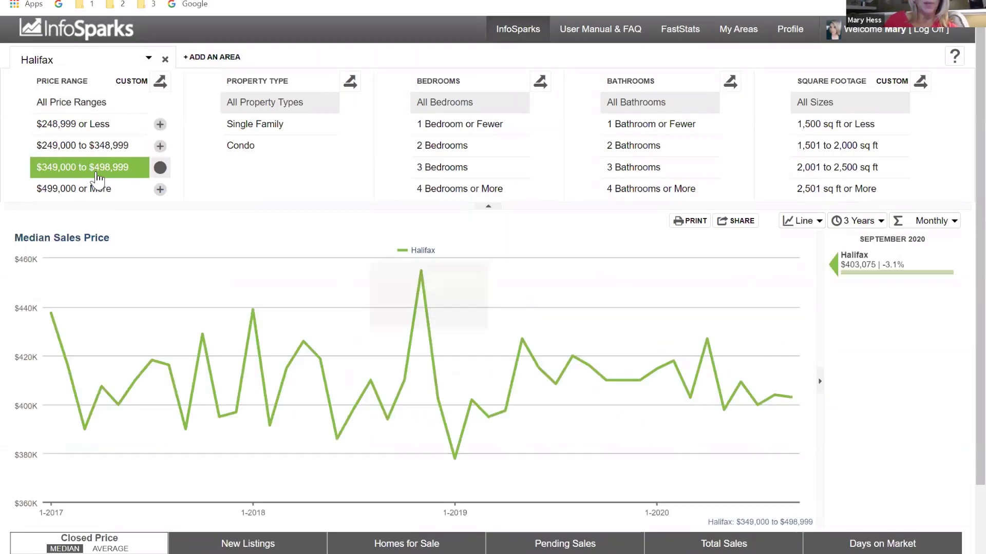
left_click(272, 136)
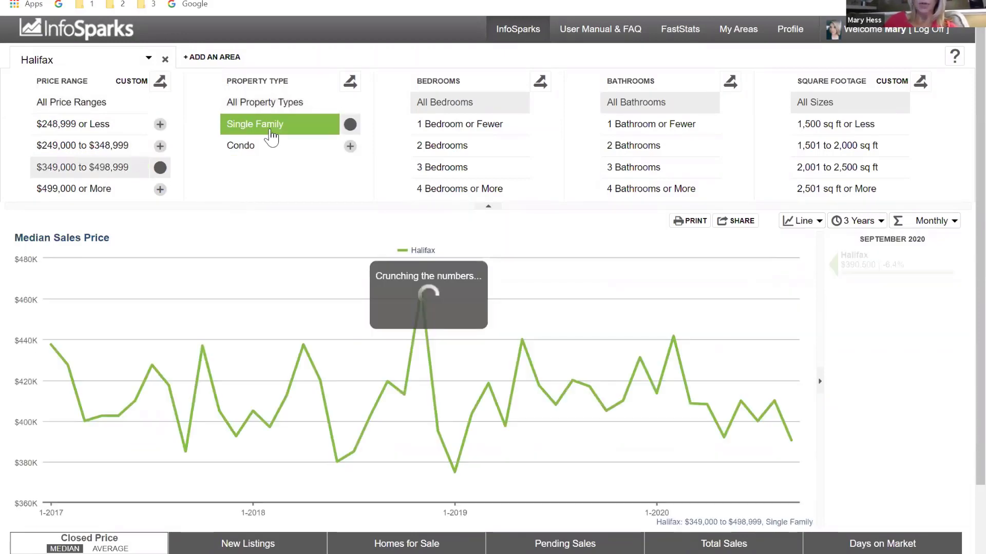
left_click(438, 169)
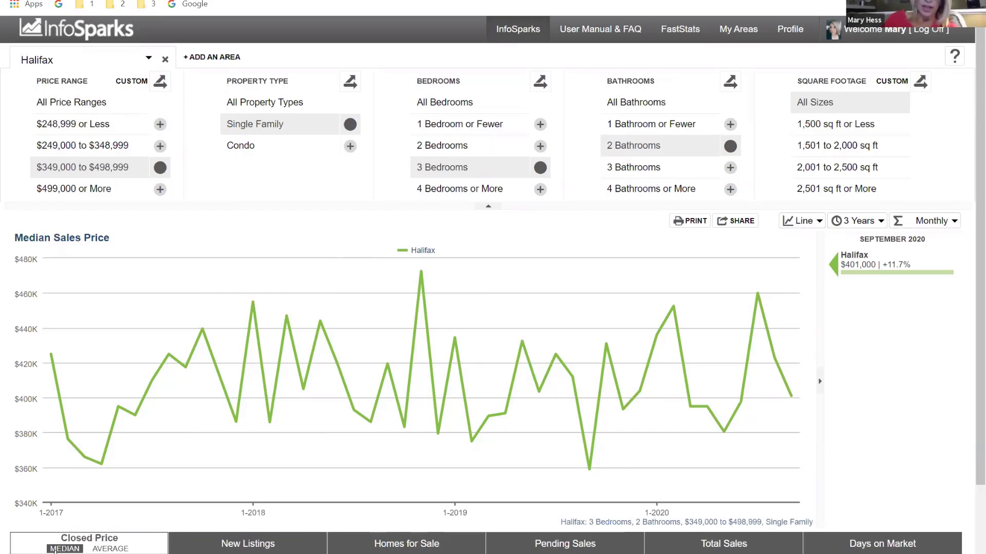
Step: View the average closed price, New Listings and Homes for Sale charts for the filtered Halifax homes
left_click(105, 549)
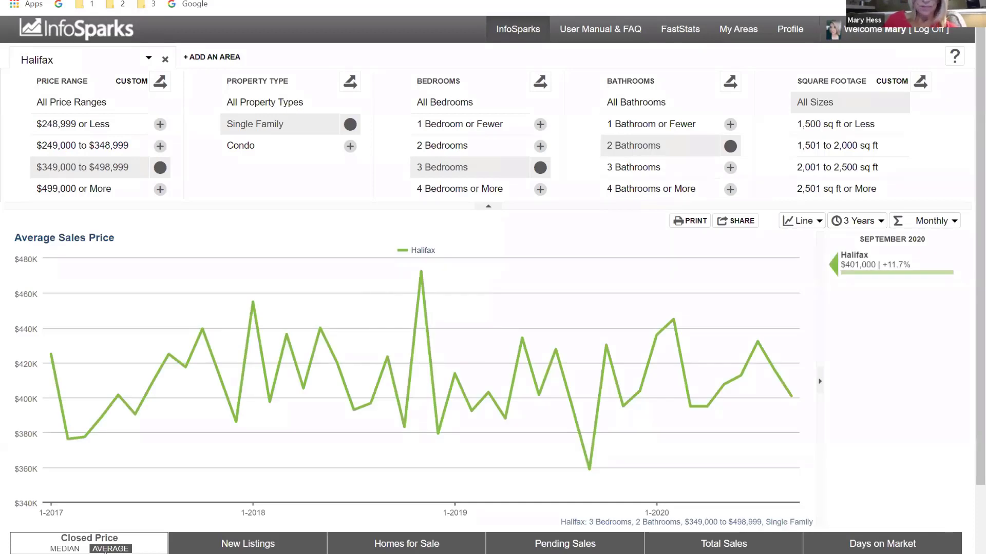
left_click(263, 549)
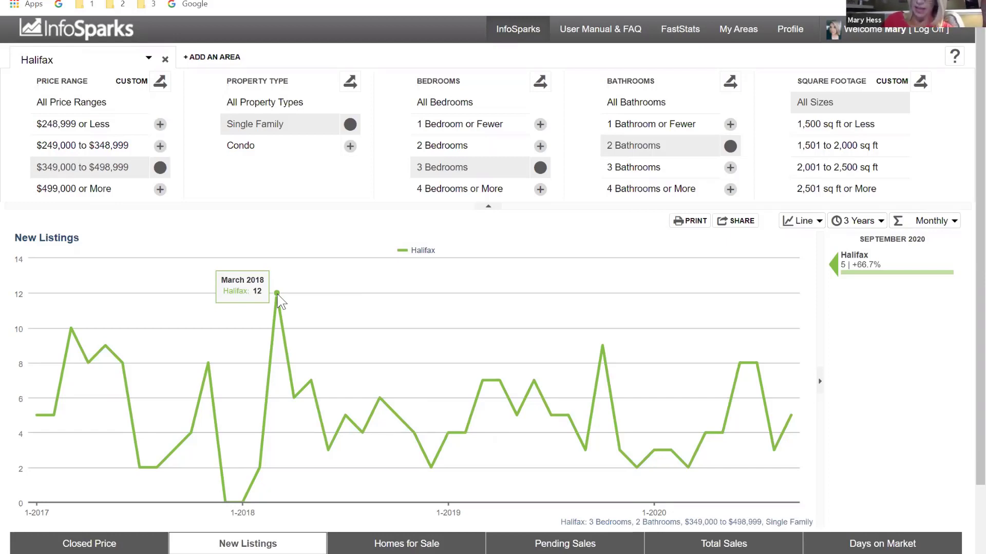
left_click(398, 549)
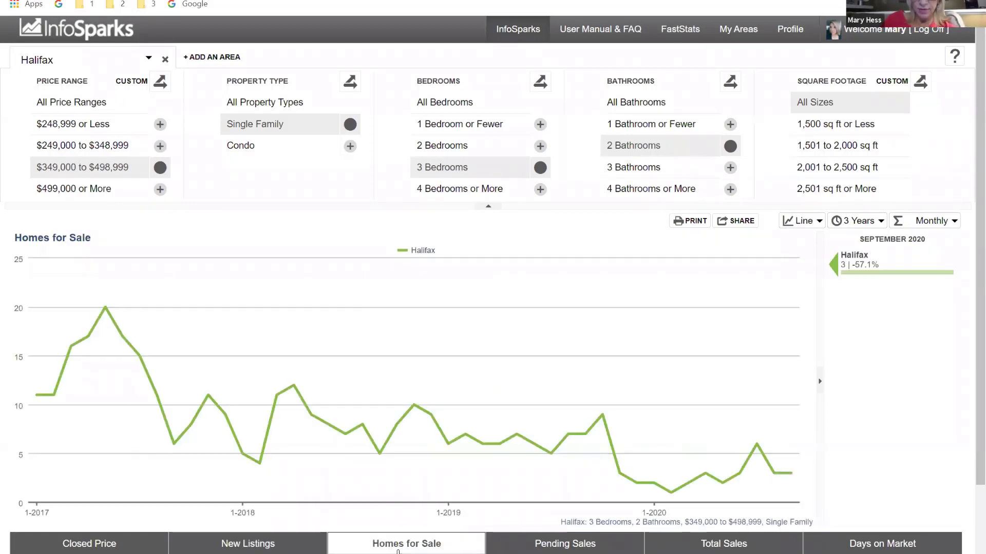
mouse_move(297, 389)
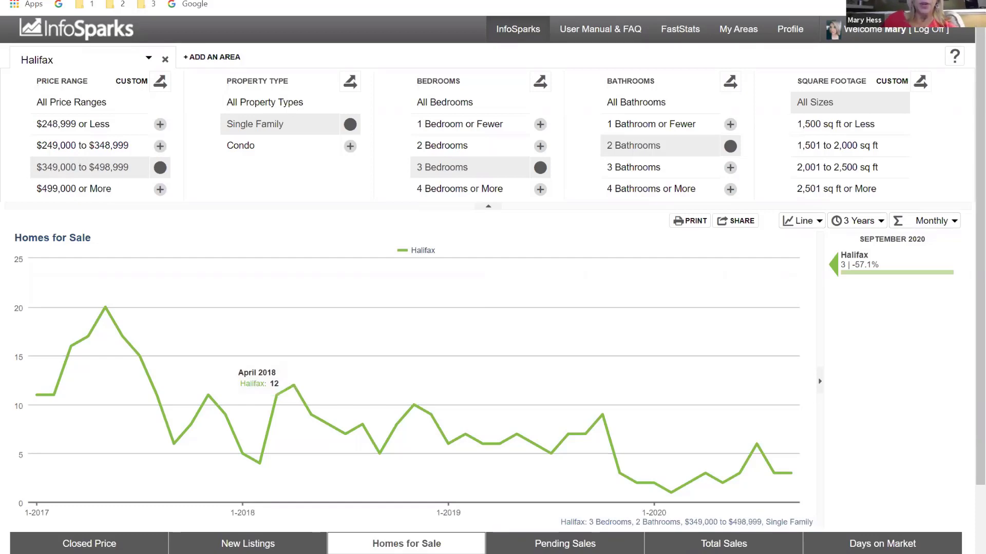
Step: Look up the metric definitions in the user manual's Metrics section and return to the Homes for Sale chart
key("ctrl+Tab")
scroll(506, 160, "up", 1)
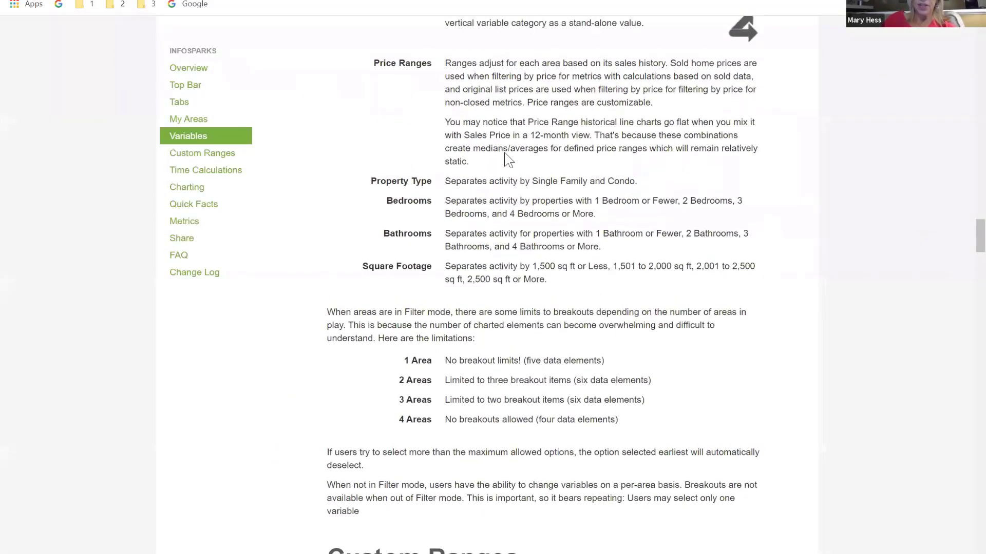
scroll(507, 159, "up", 15)
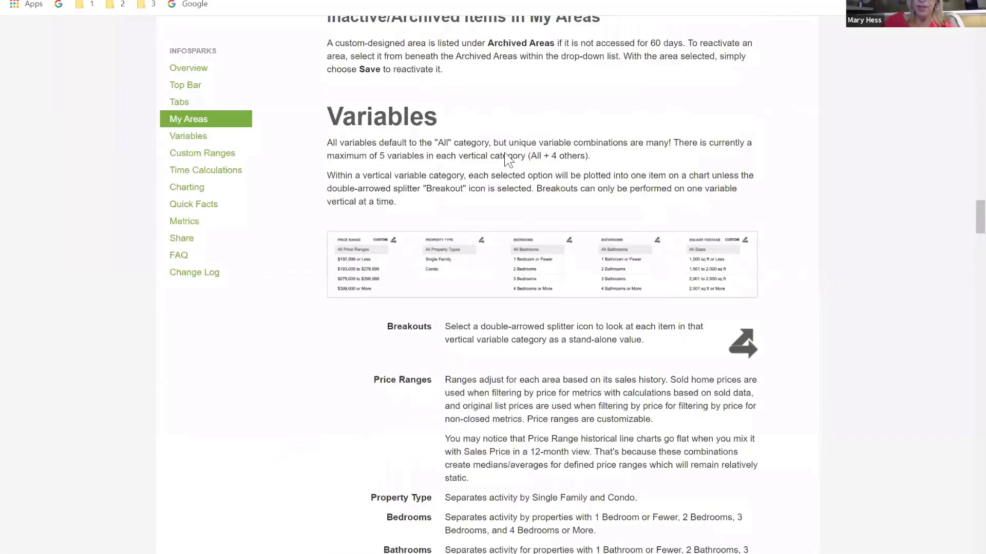
scroll(505, 159, "up", 15)
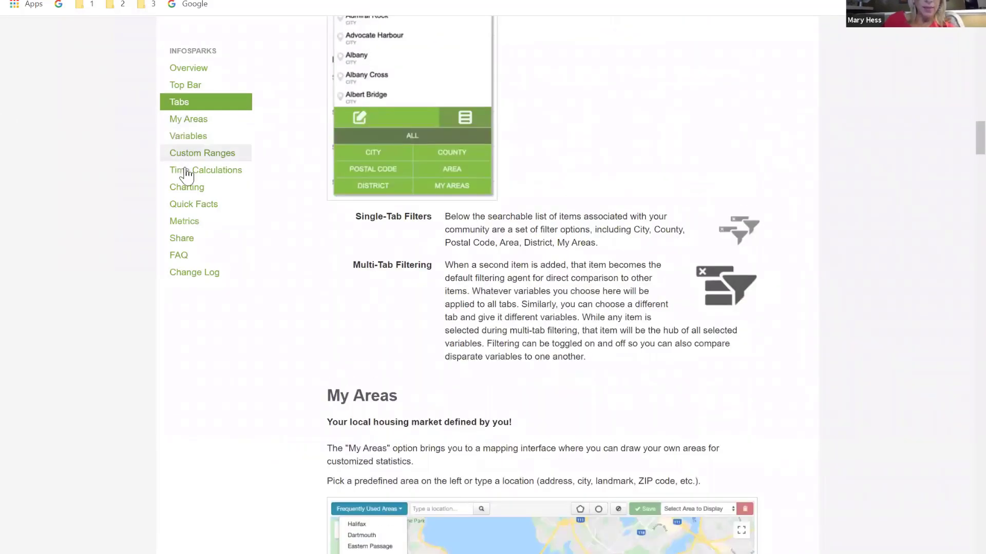
left_click(184, 224)
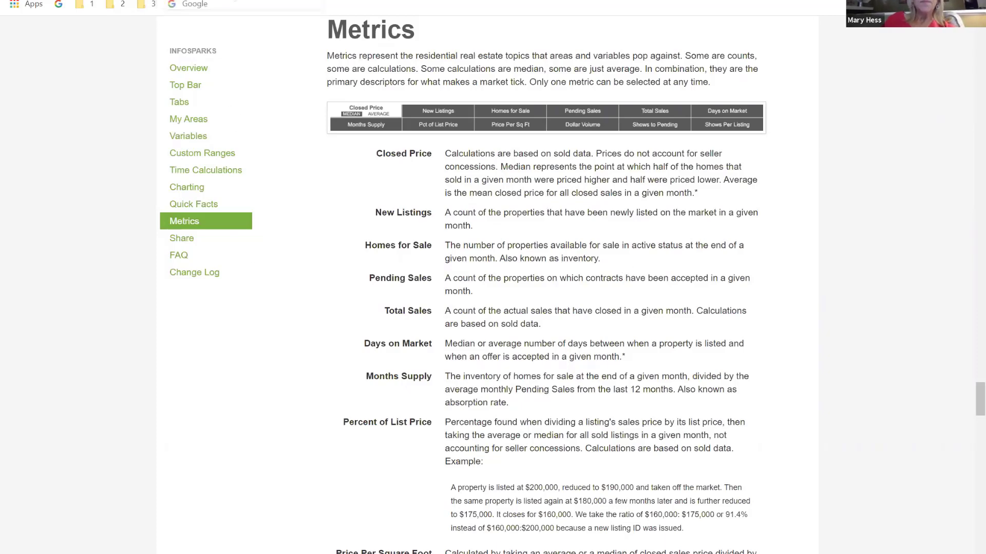
left_click(205, 1)
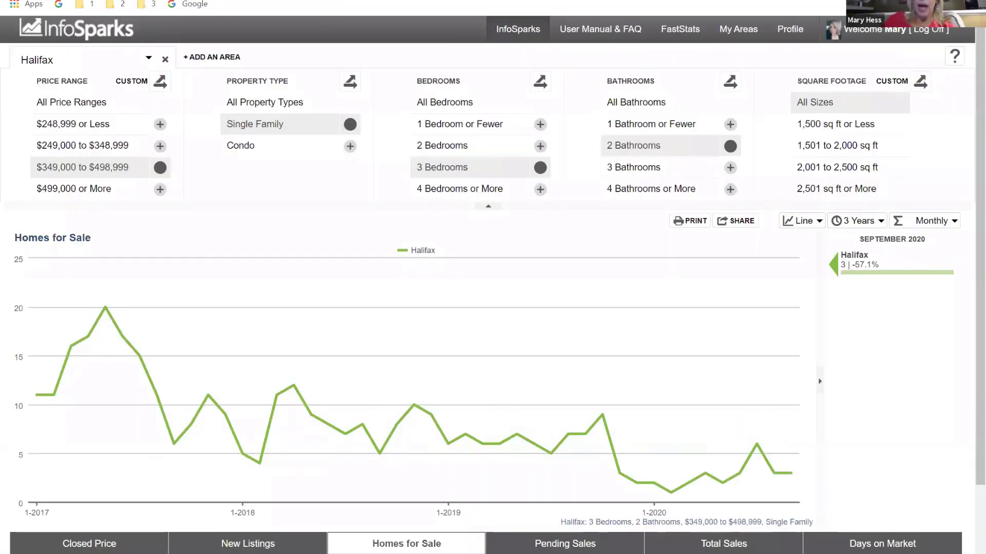
key("ctrl+Tab")
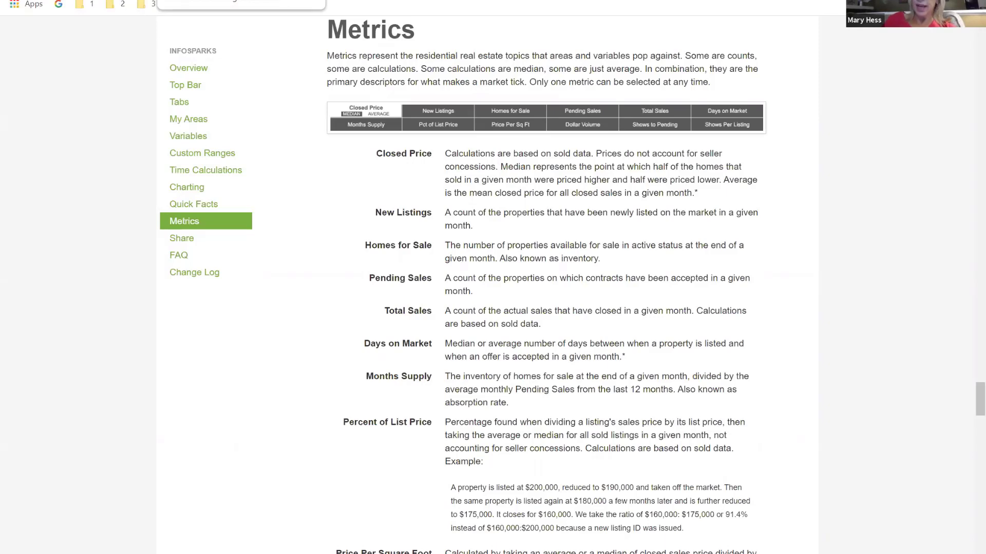
left_click(256, 0)
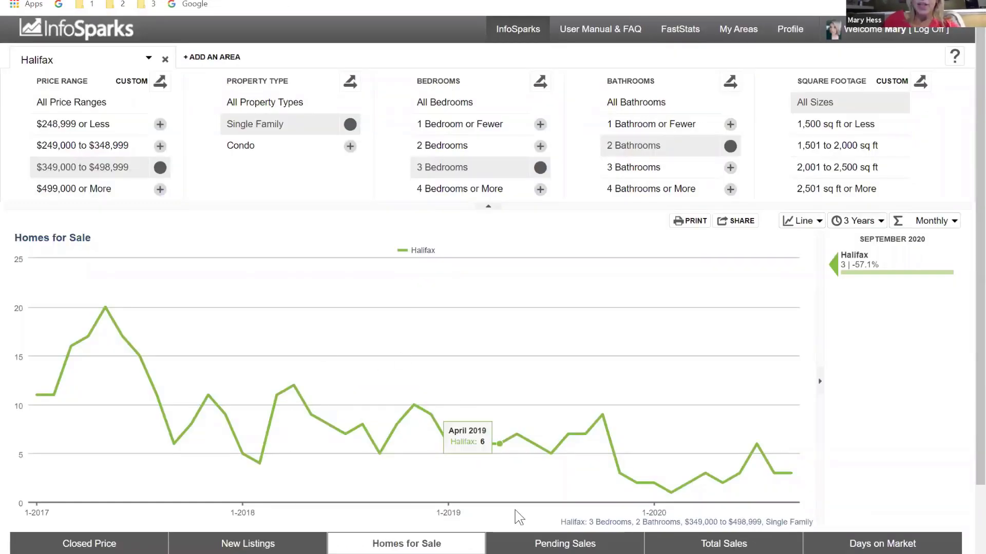
Step: View the Pending Sales and Total Sales charts and switch the chart to average Days on Market
left_click(543, 545)
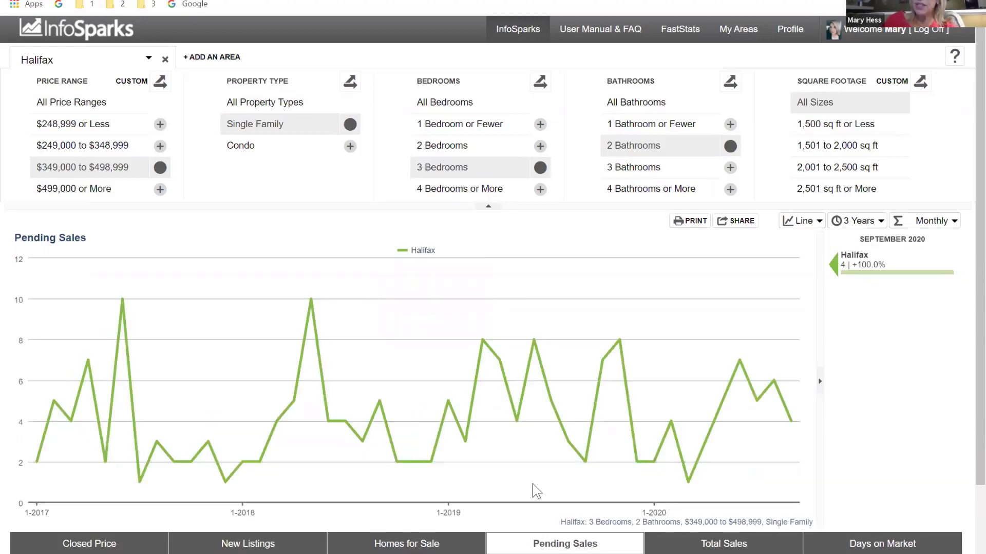
mouse_move(534, 490)
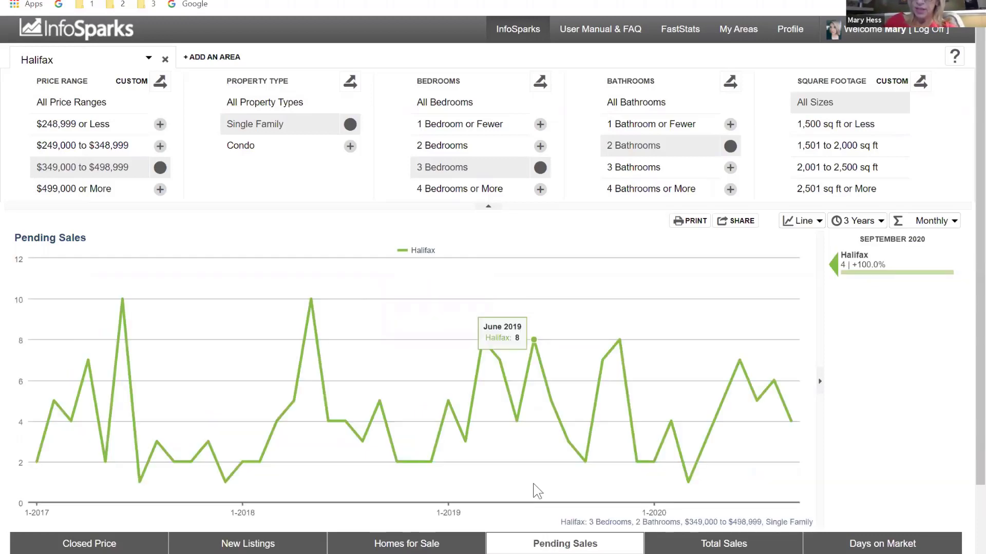
left_click(706, 546)
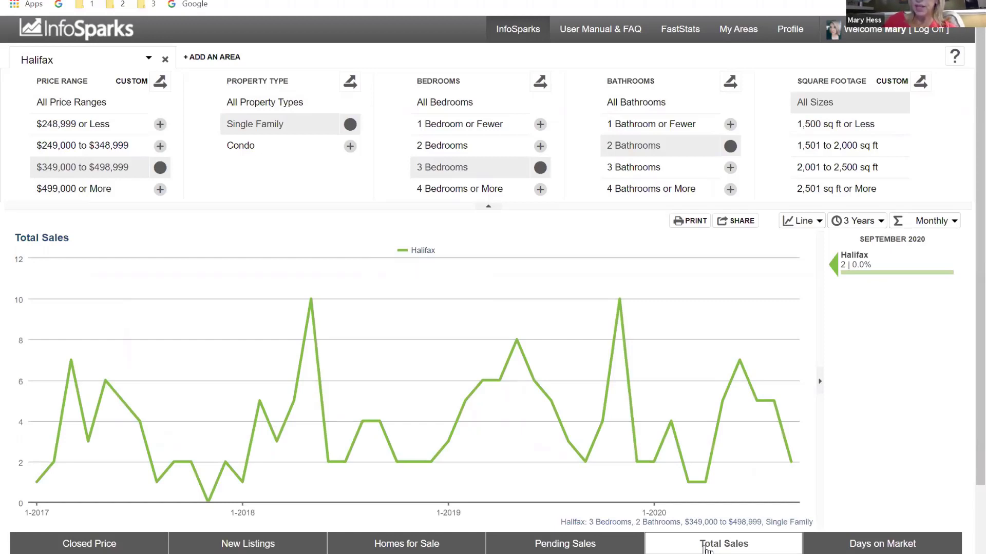
left_click(900, 549)
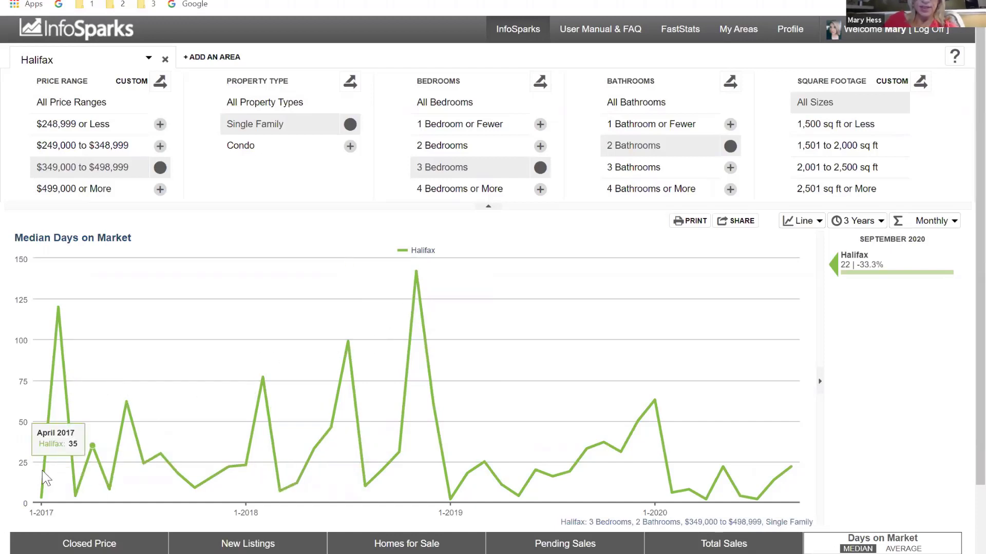
left_click(906, 550)
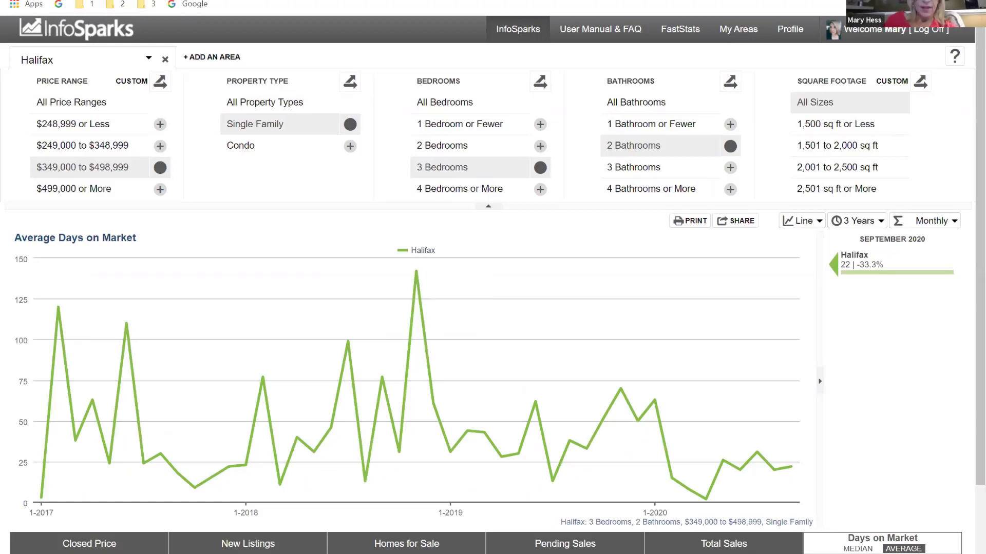
key("super+s")
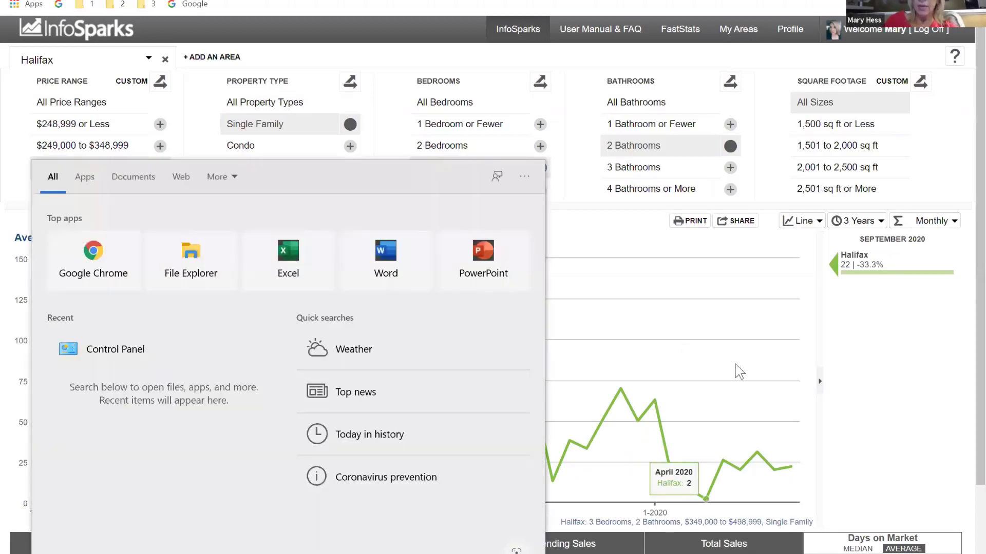
Step: View the Total Sales, average Price Per Square Foot and Dollar Volume of Closed Sales charts for the filtered Halifax homes
left_click(724, 544)
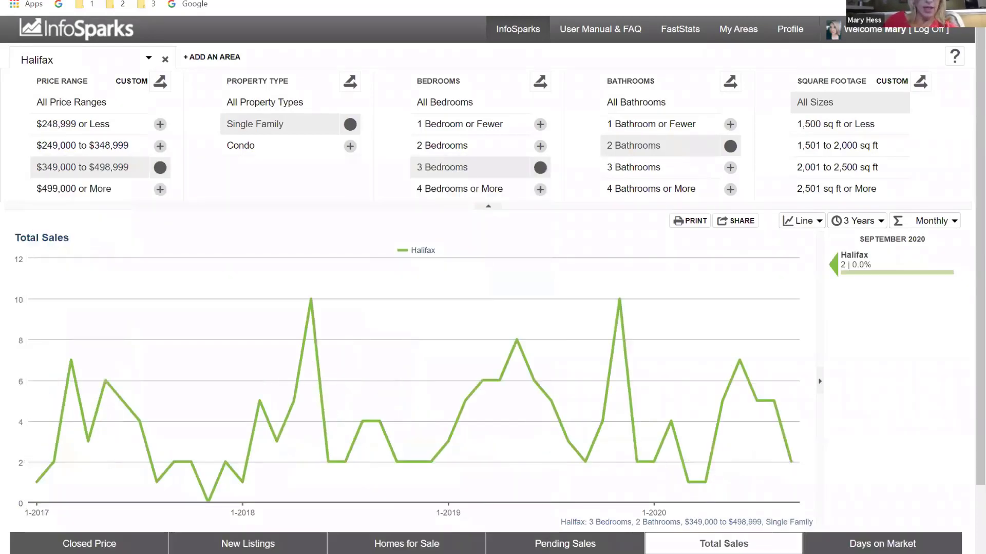
left_click(90, 553)
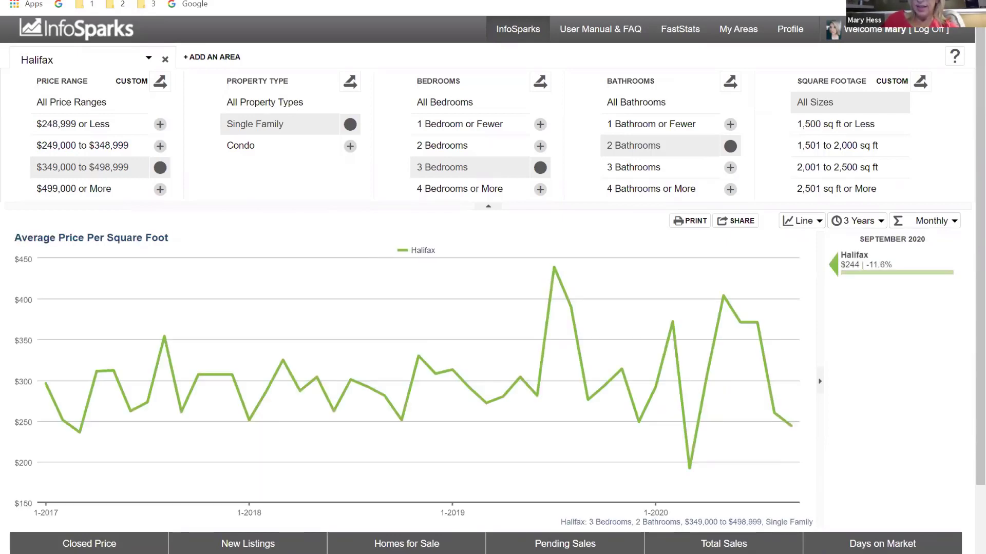
mouse_move(383, 421)
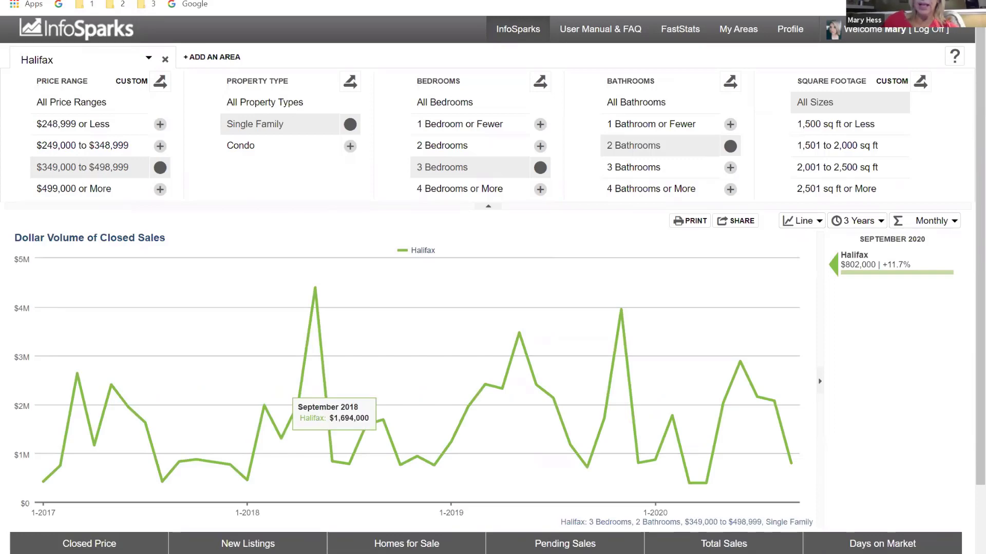
Step: Look up the remaining metric definitions in the user manual's Metrics section and return to the Dollar Volume chart
left_click(355, 1)
scroll(505, 311, "down", 5)
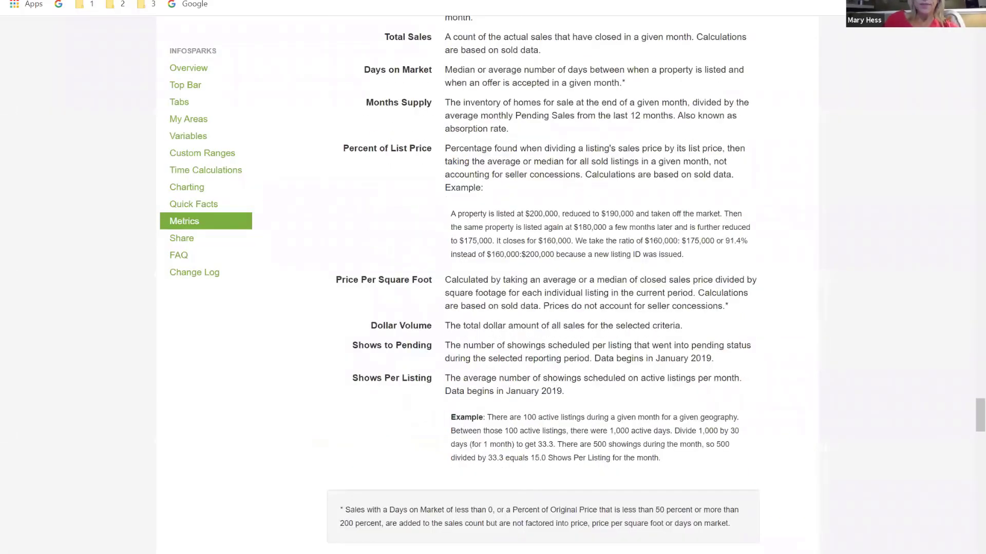
left_click(247, 1)
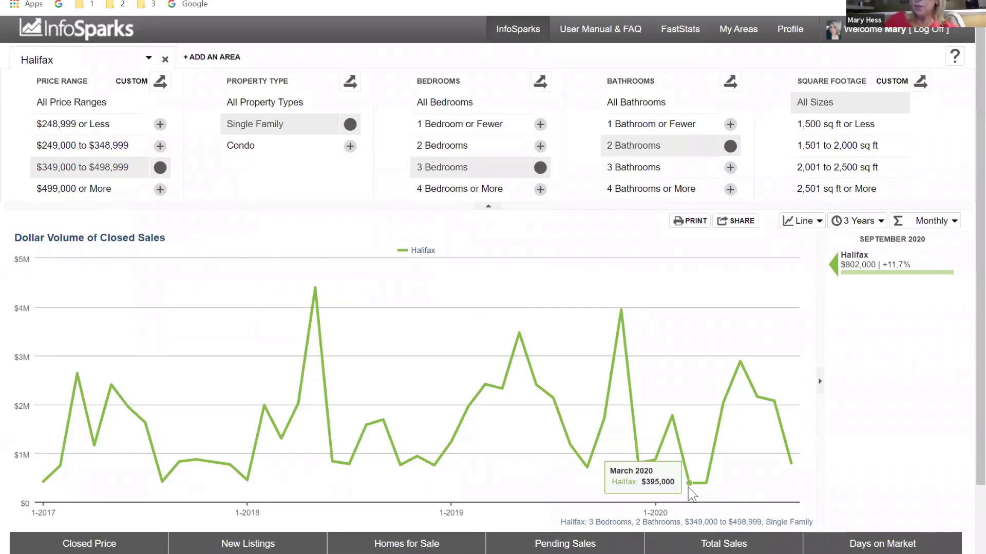
Step: View the median and average Showings to Pending charts and the Showings Per Listing chart, checking its early 2020 data points
left_click(723, 553)
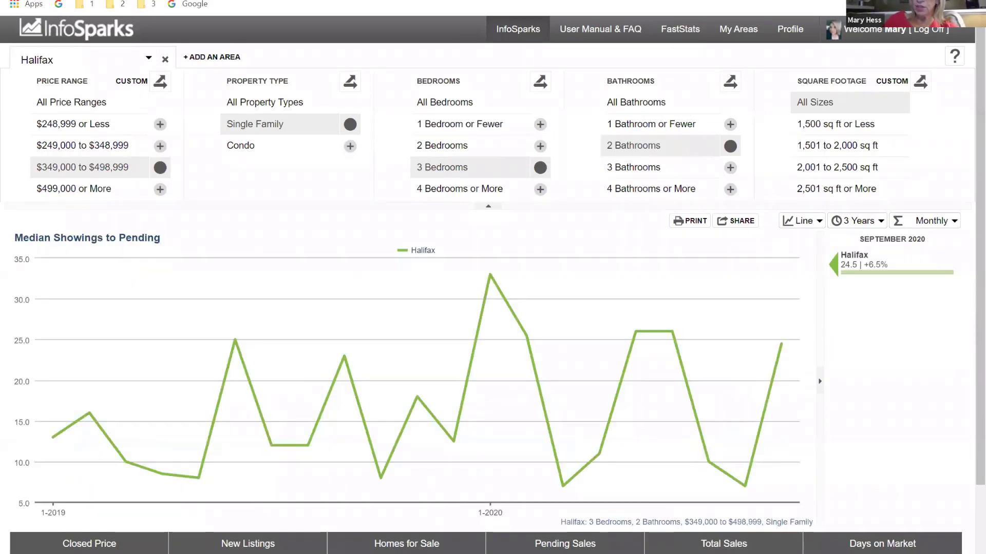
left_click(723, 553)
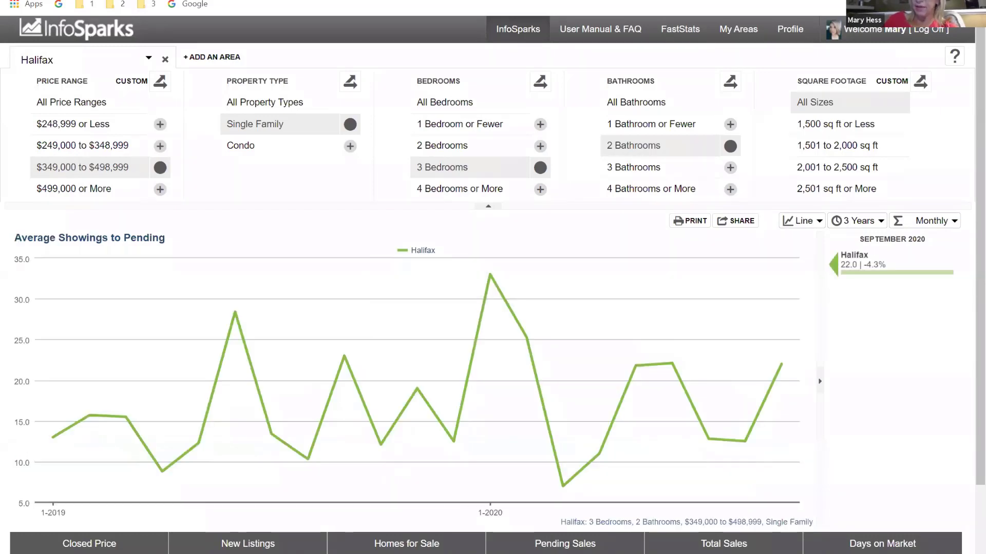
left_click(723, 553)
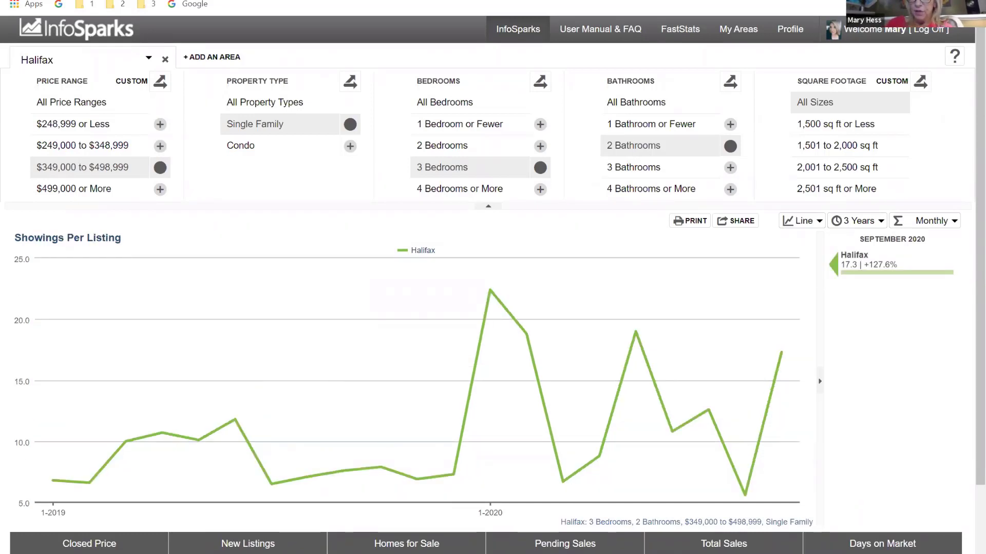
mouse_move(488, 291)
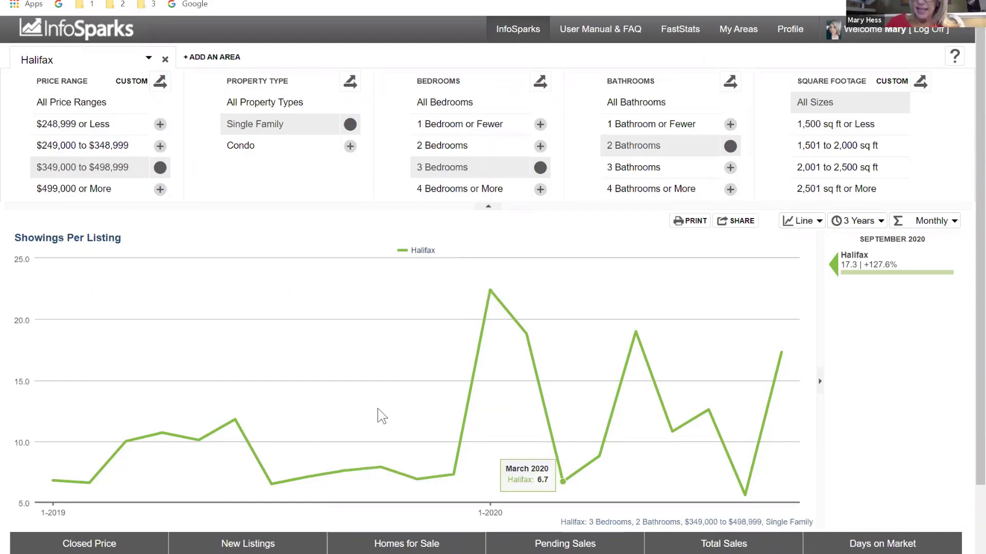
Step: View the Pending Sales and Homes for Sale charts again and switch the chart to median Closed Price
left_click(540, 549)
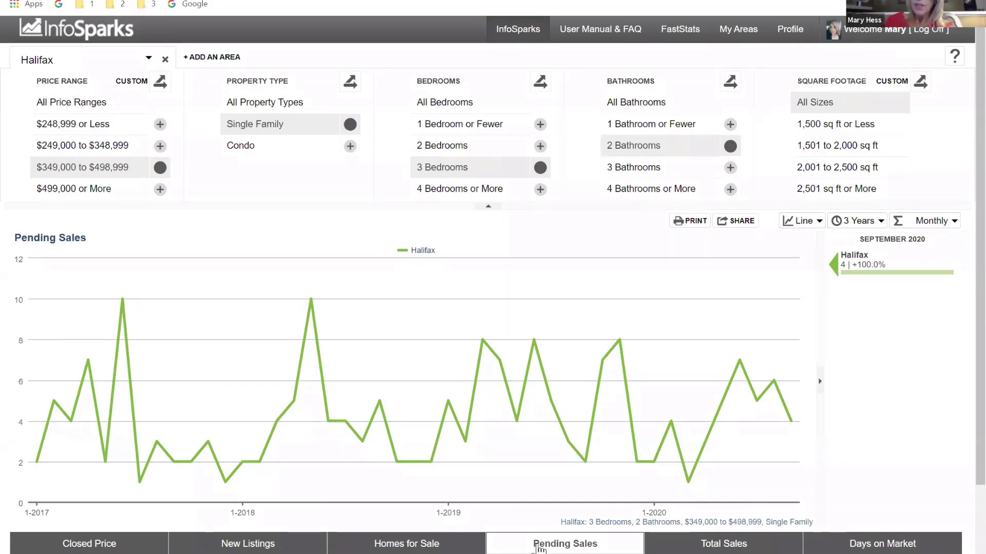
left_click(419, 545)
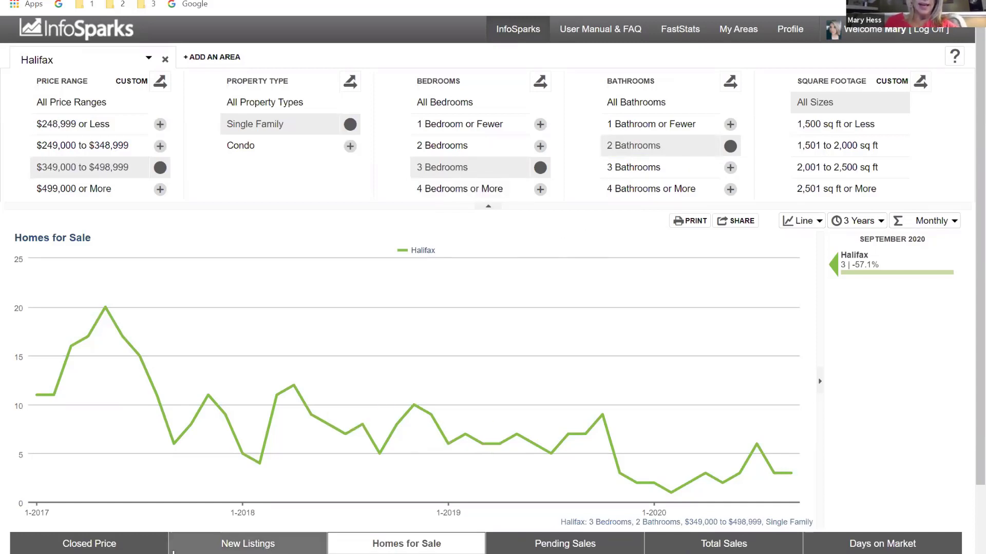
left_click(126, 546)
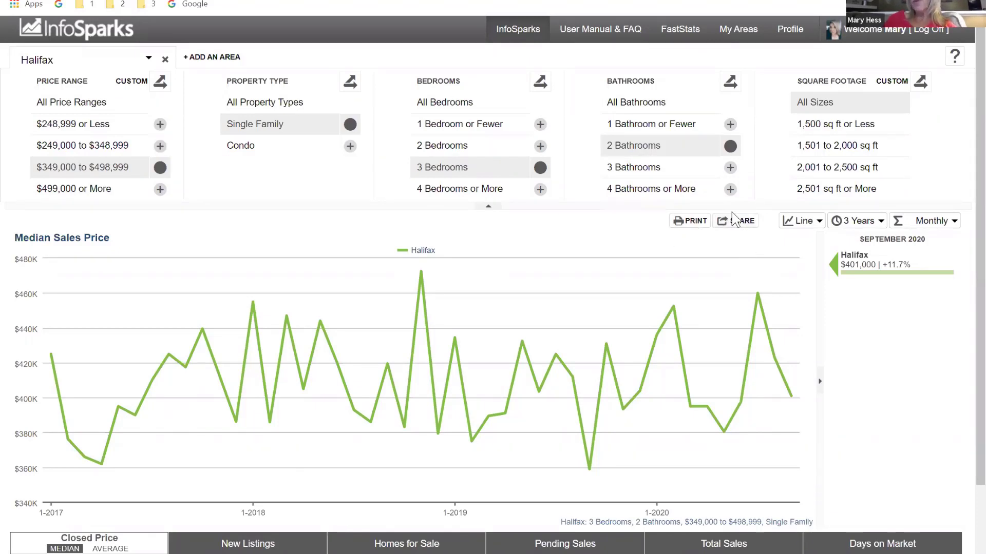
Step: Change the Median Sales Price chart from line to bar and review the time ranges available for each chart type
left_click(804, 225)
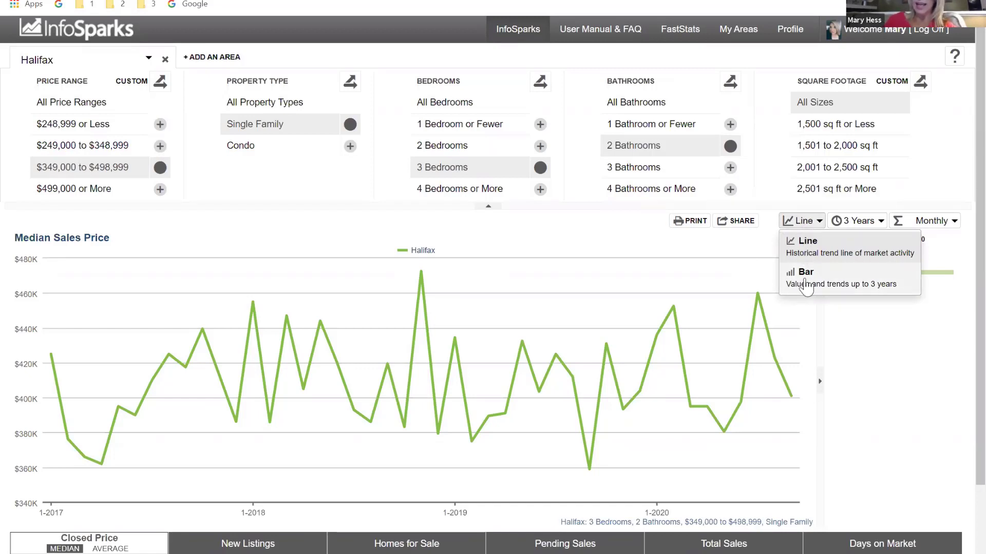
left_click(807, 241)
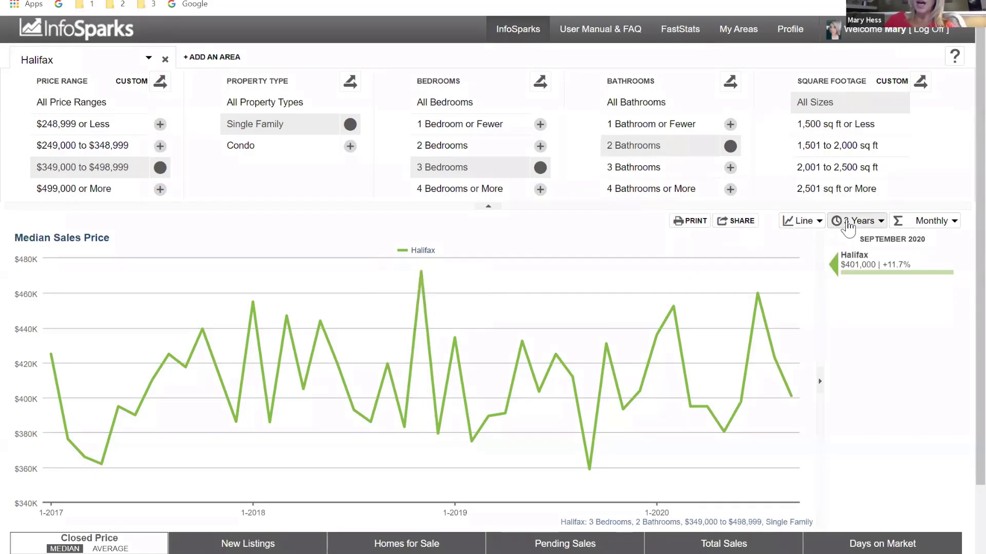
left_click(848, 225)
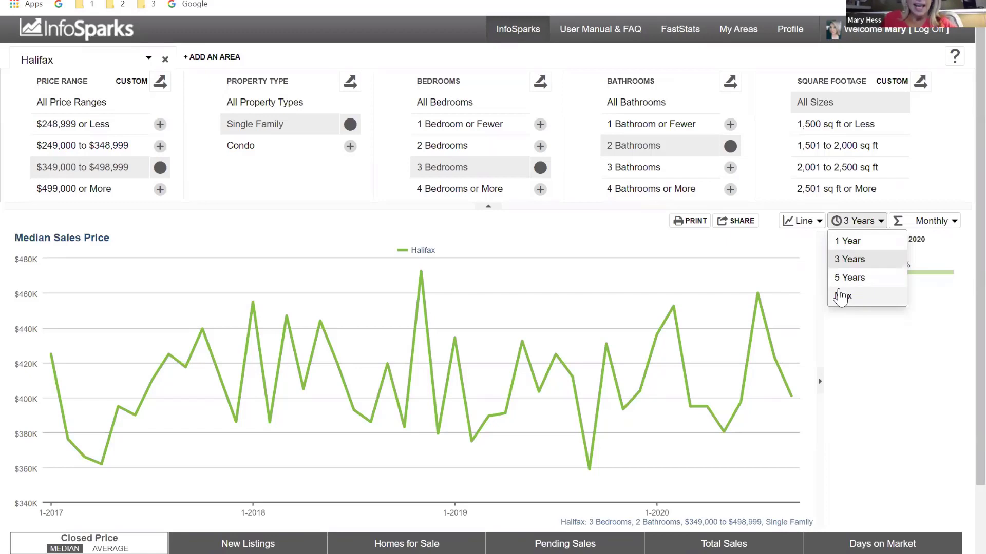
left_click(820, 226)
left_click(802, 277)
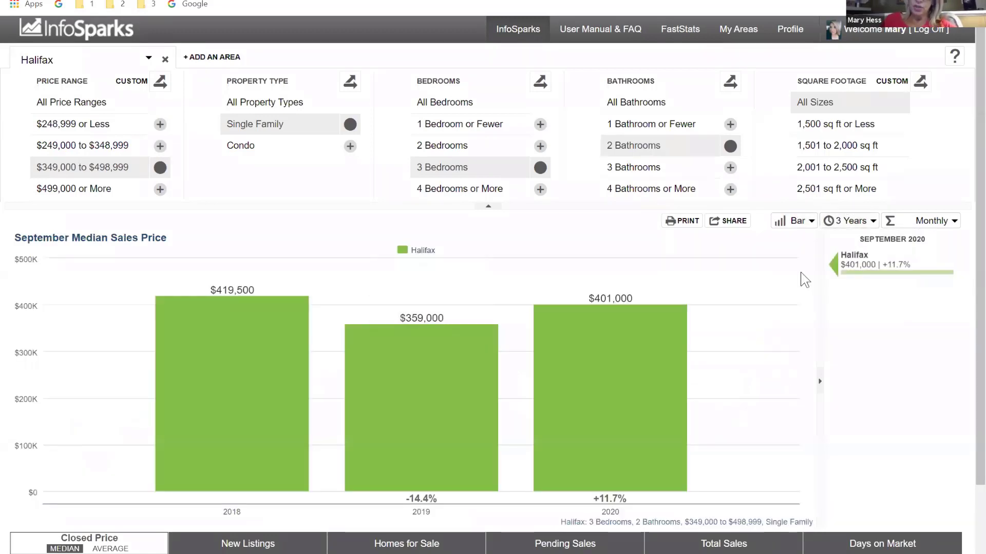
left_click(848, 221)
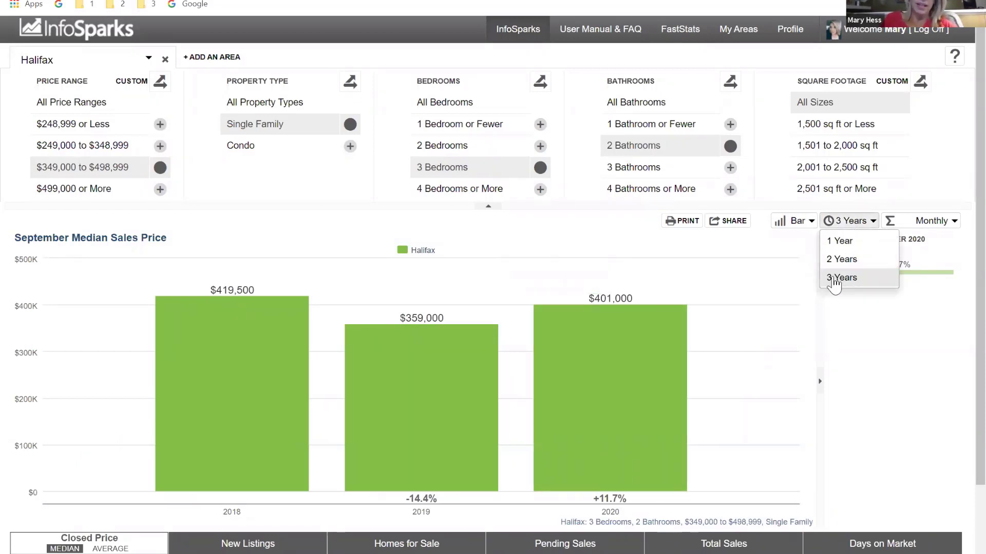
Step: Add three Entire MLS areas to the comparison beside Halifax and review the chart type options
left_click(212, 59)
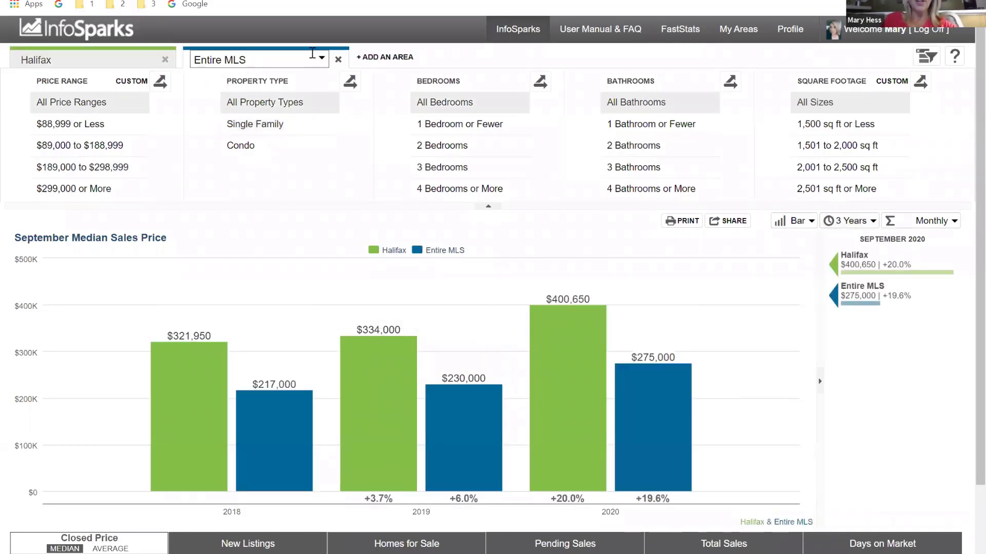
left_click(390, 57)
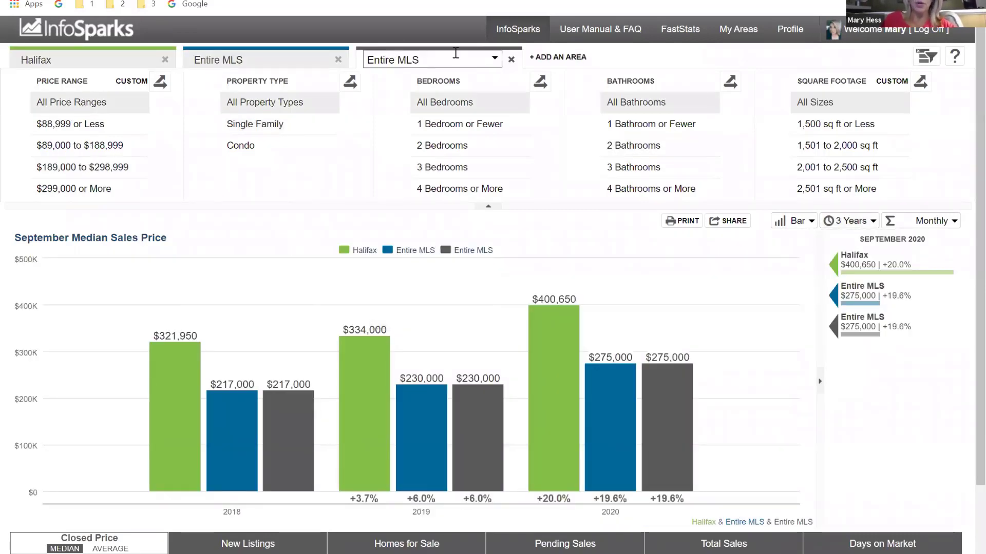
left_click(560, 56)
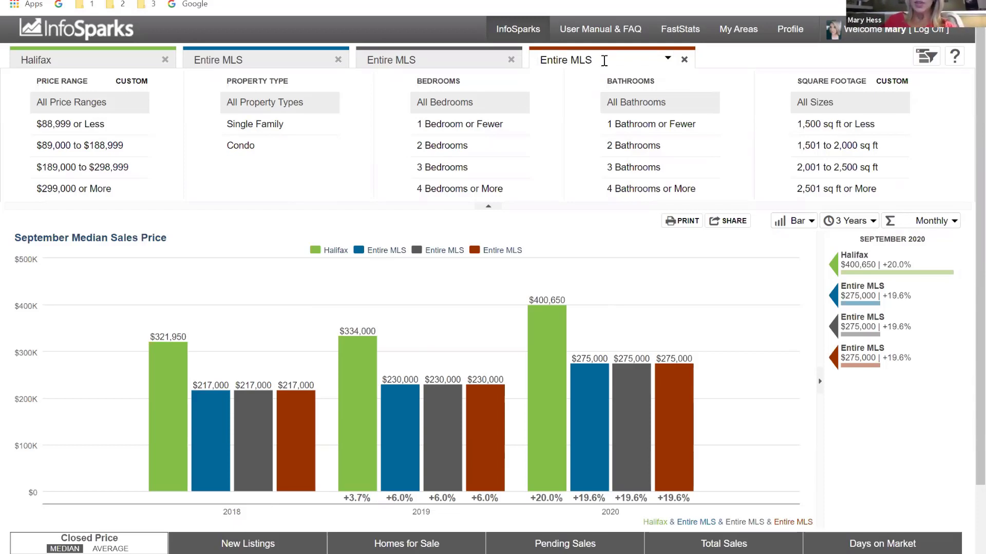
left_click(795, 221)
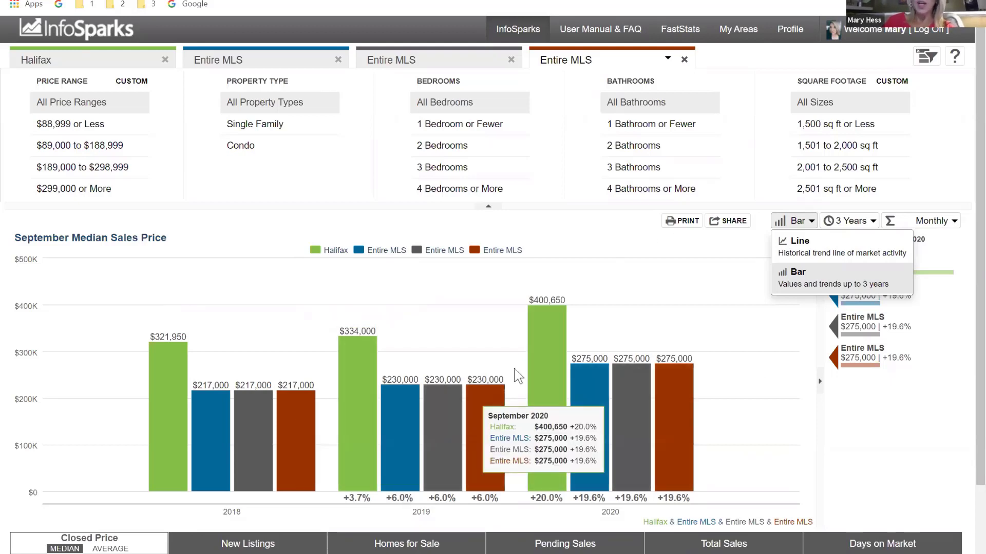
Step: Share the comparison chart as a static PDF and open it in the PDF/print view
left_click(734, 226)
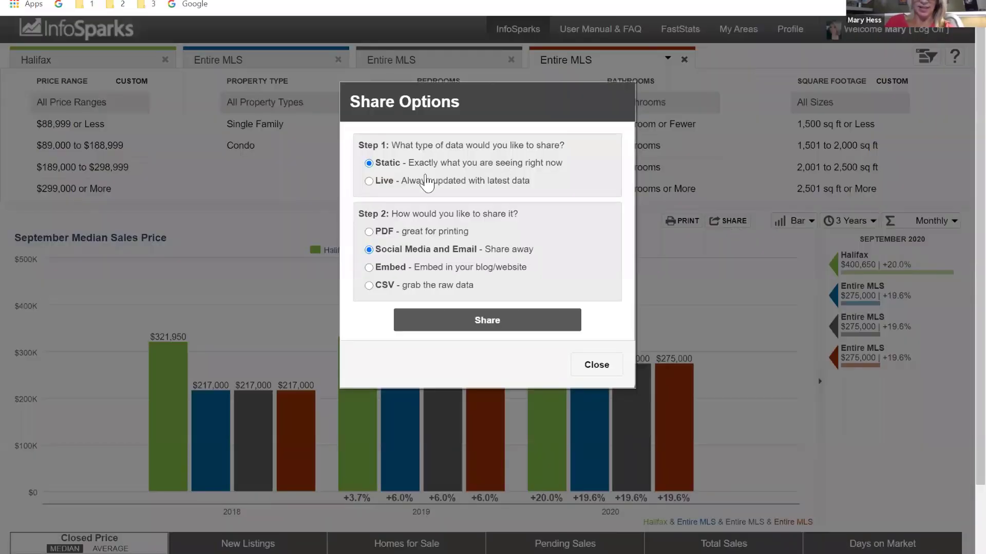
left_click(396, 181)
left_click(393, 163)
left_click(393, 234)
left_click(429, 321)
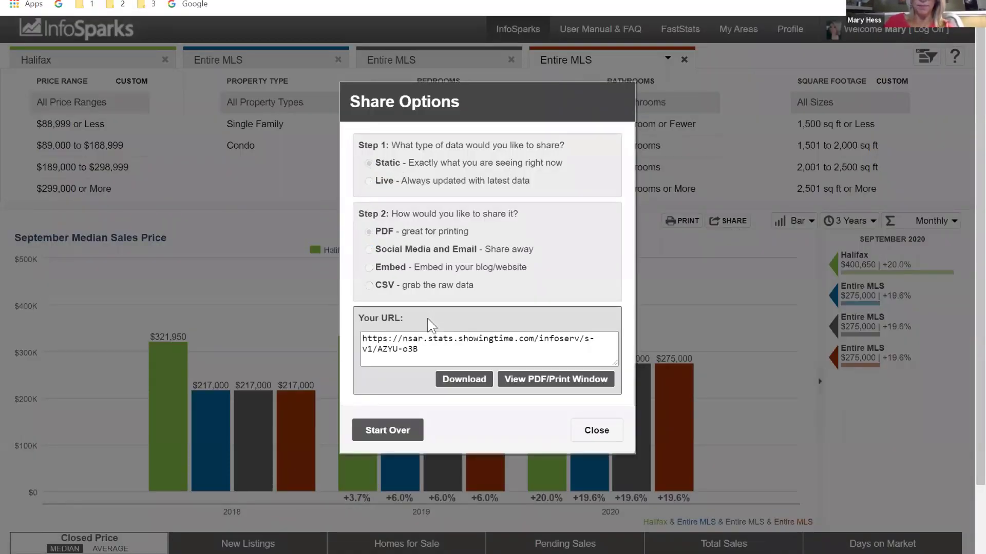
left_click(512, 391)
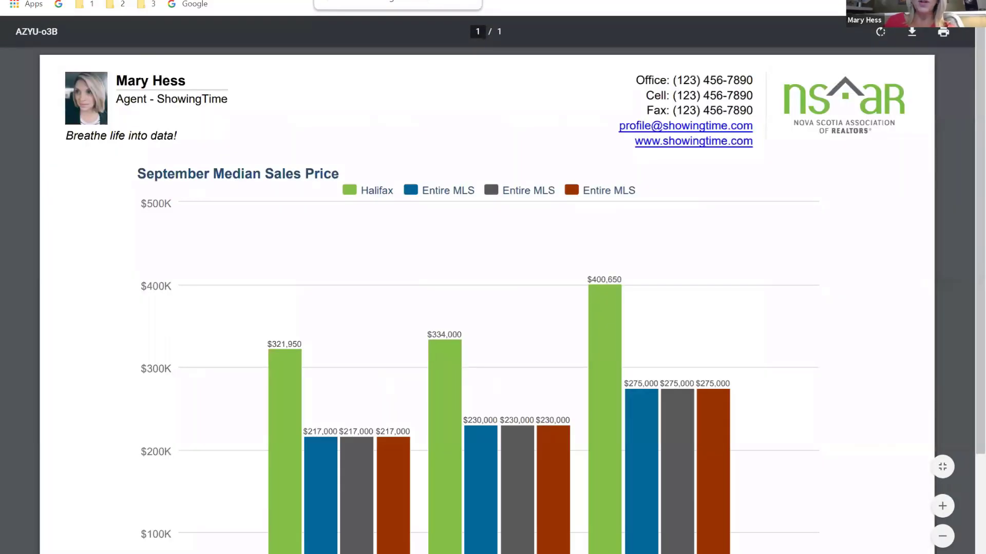
Step: Examine the PDF's title, footer and yearly Halifax prices, and close it and the share options to return to the chart
scroll(685, 447, "down", 3)
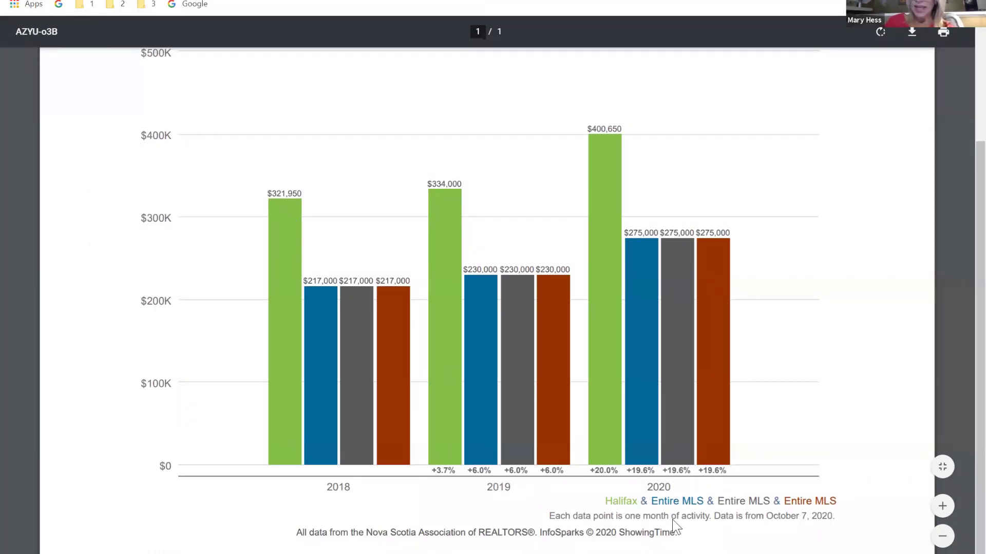
scroll(322, 327, "up", 3)
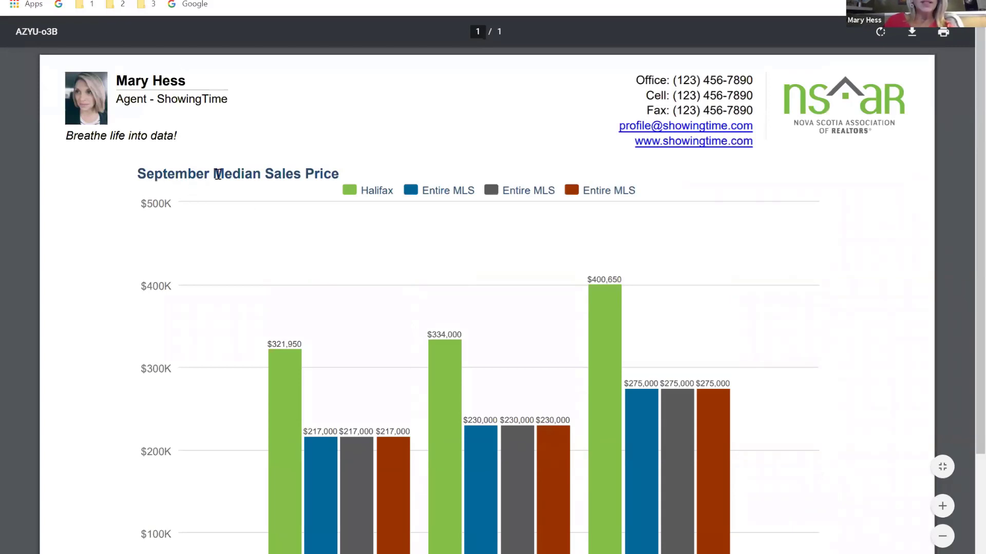
left_click_drag(137, 173, 332, 173)
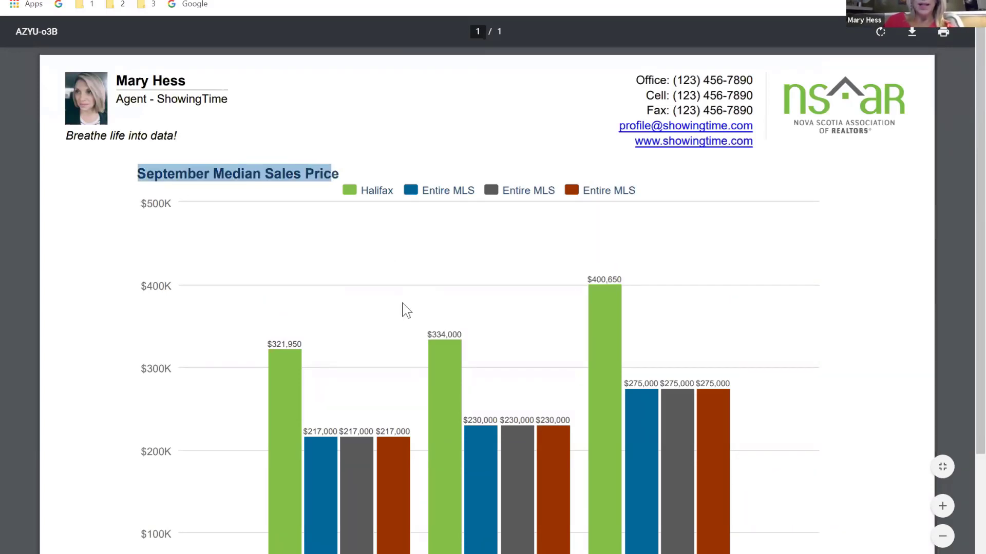
scroll(393, 213, "down", 2)
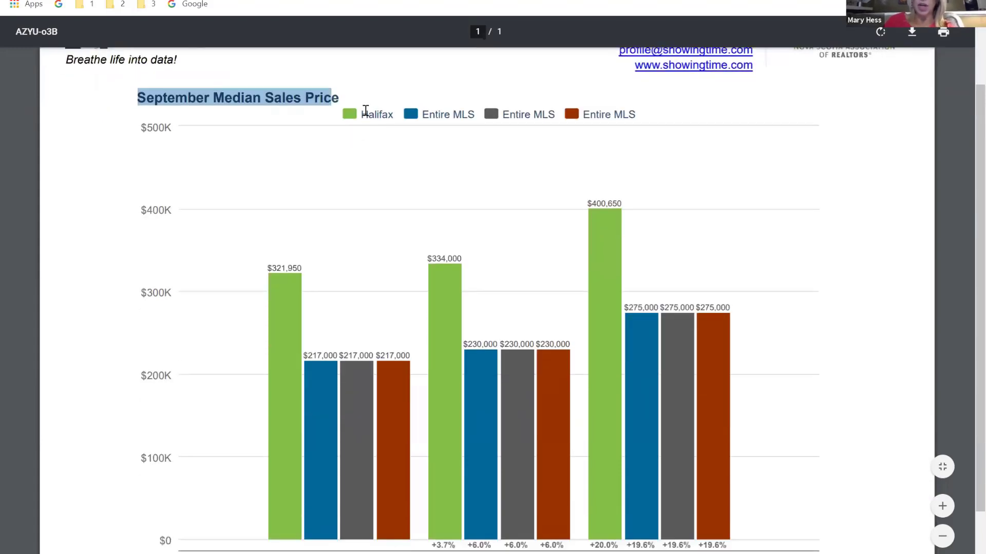
left_click(271, 268)
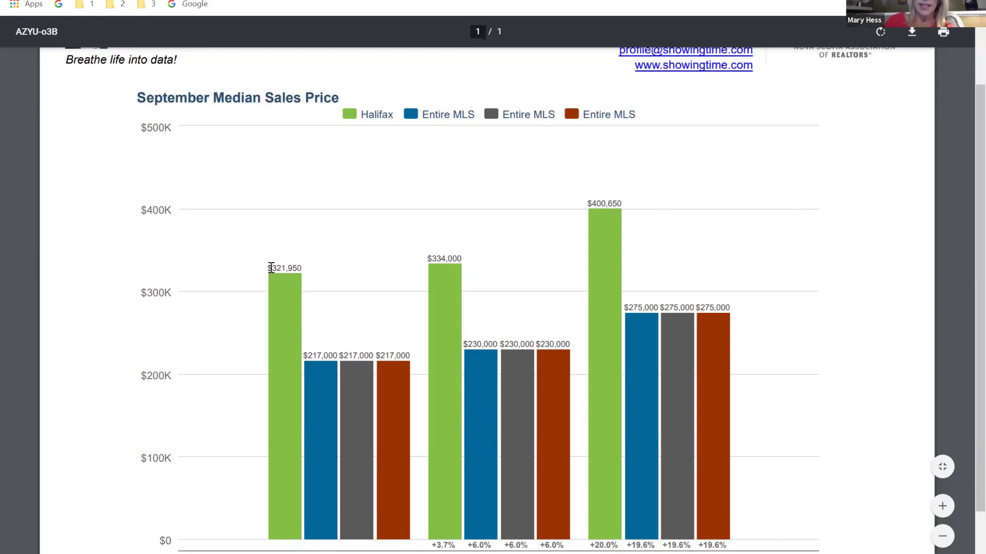
left_click_drag(272, 268, 303, 262)
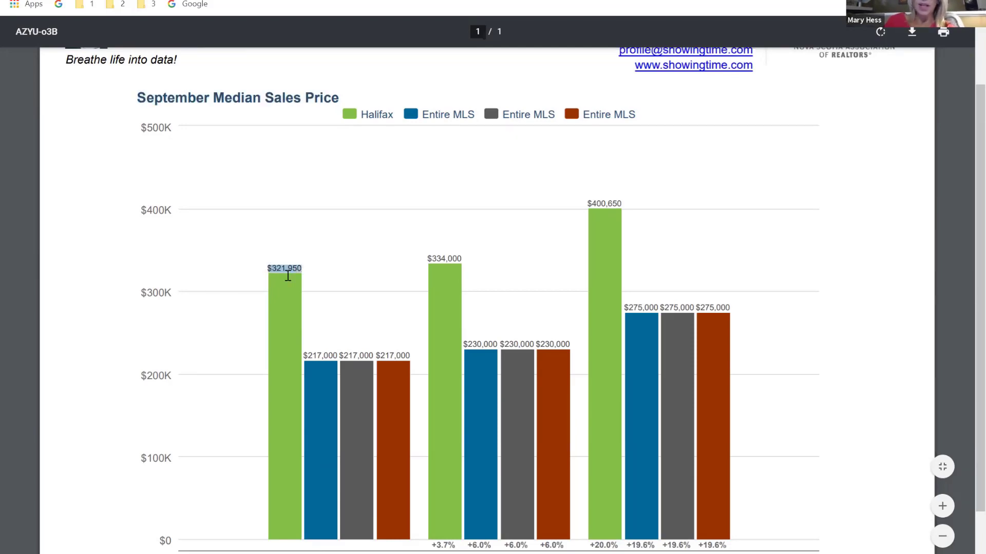
left_click(309, 270)
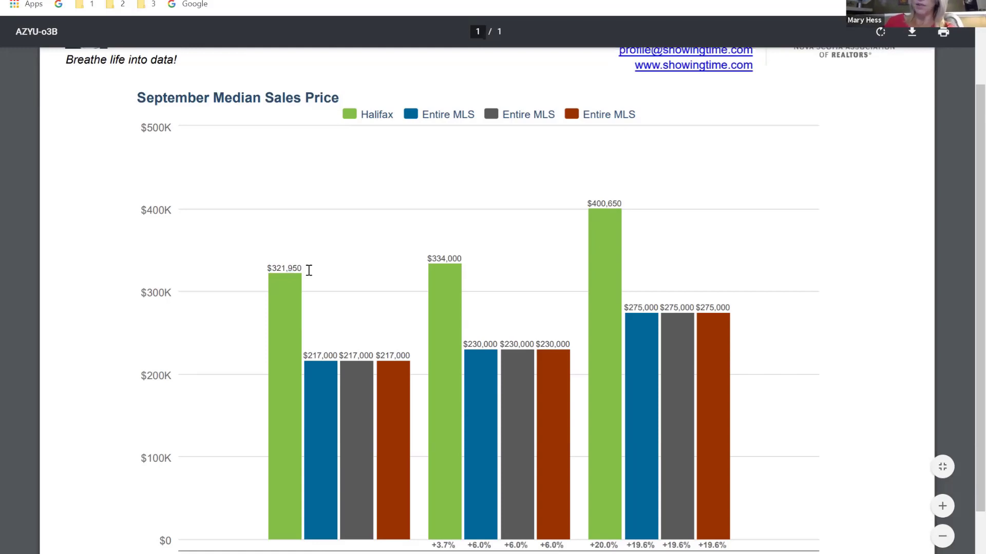
left_click_drag(430, 259, 465, 258)
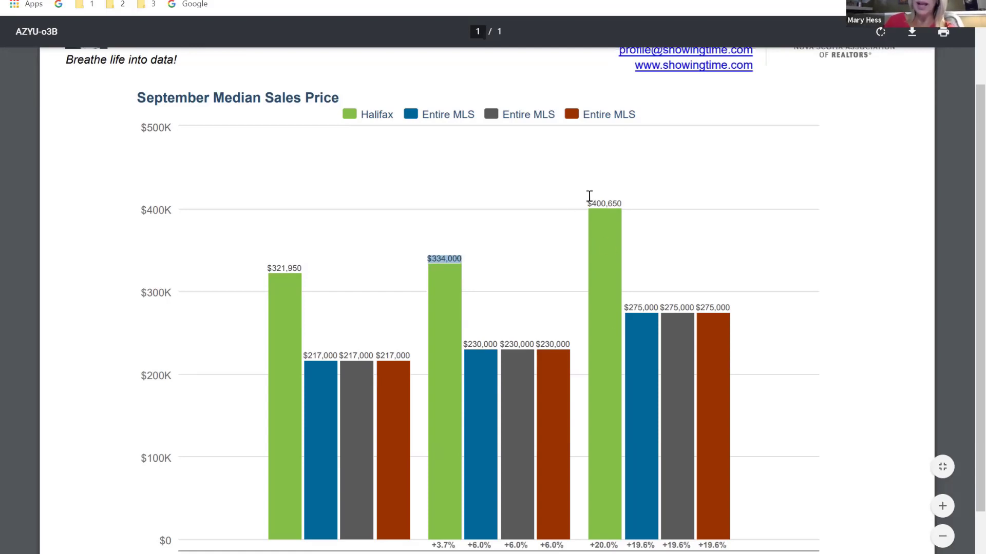
left_click_drag(589, 200, 636, 204)
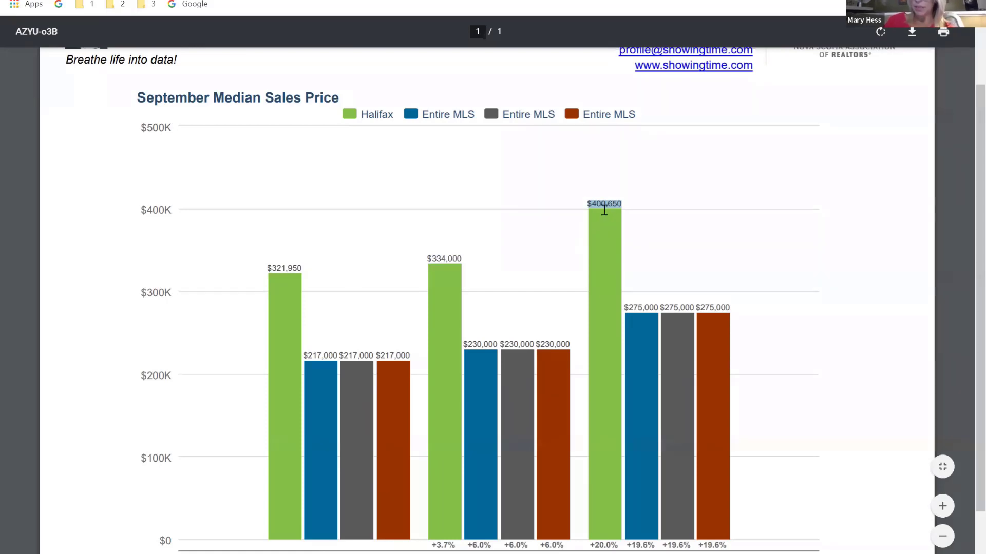
left_click(684, 201)
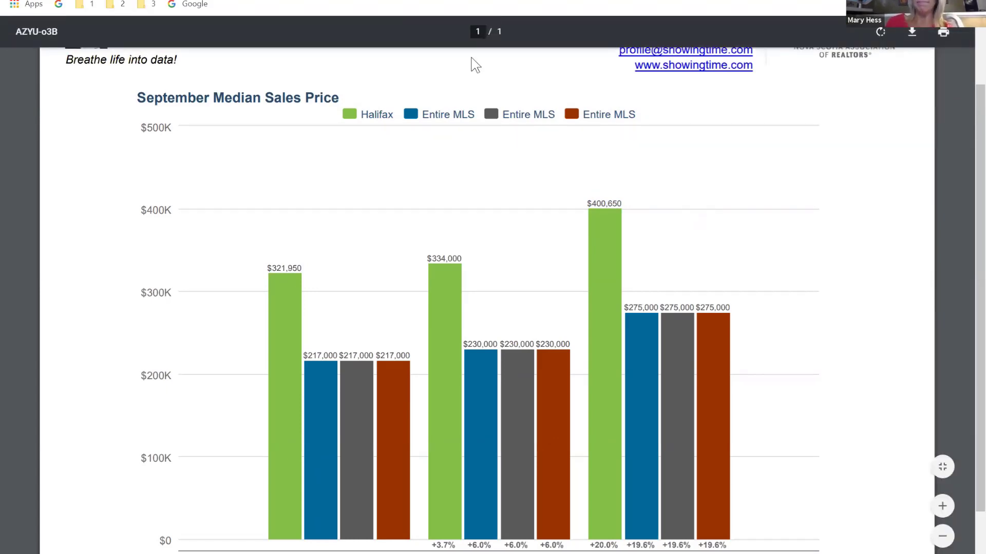
key("ctrl+w")
left_click(595, 430)
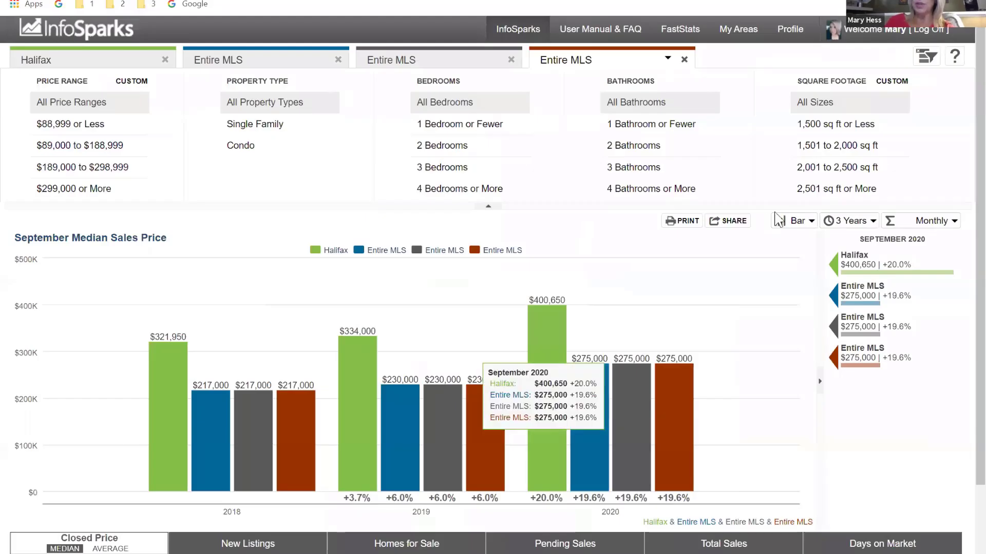
Step: Change the comparison chart from bar to line, share it as a static PDF, and open it in the PDF/print view
left_click(779, 220)
left_click(794, 241)
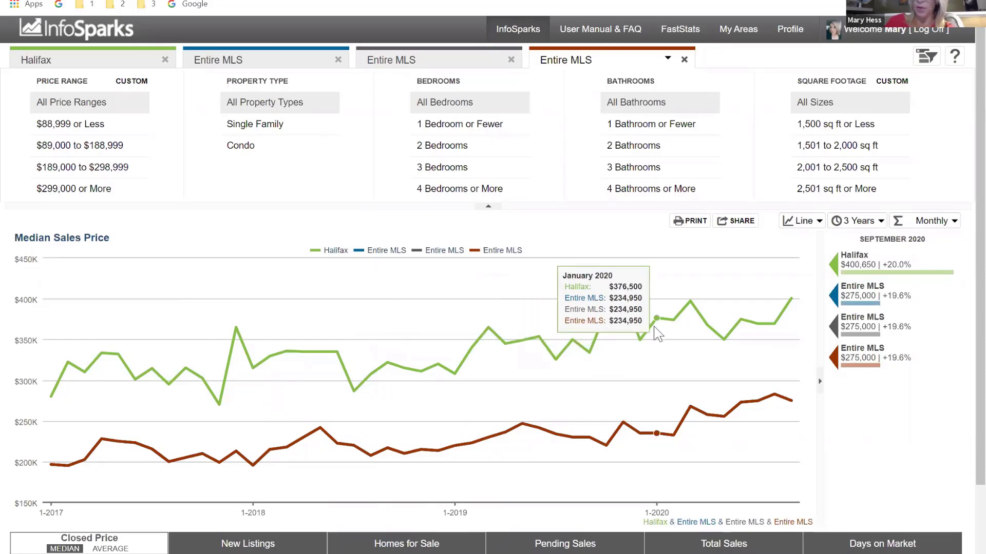
left_click(736, 229)
left_click(393, 233)
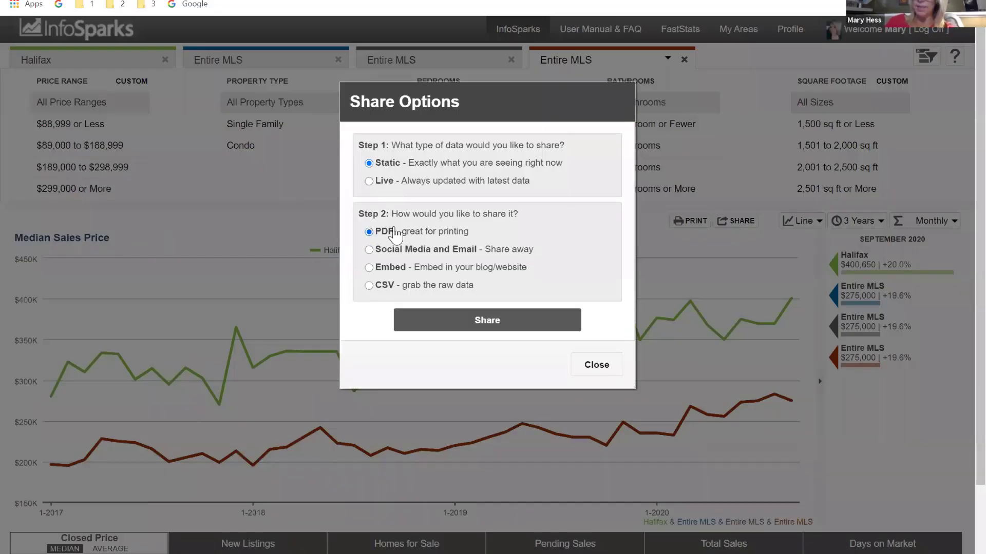
left_click(442, 318)
left_click(536, 379)
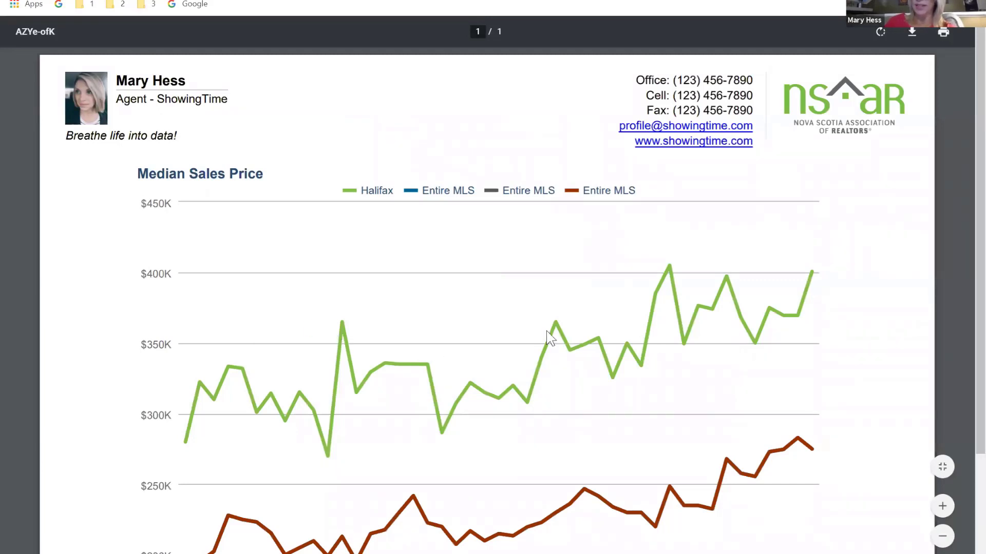
Step: Examine the line chart PDF alongside the earlier bar chart PDF, and close the share options to return to the chart
scroll(717, 339, "down", 3)
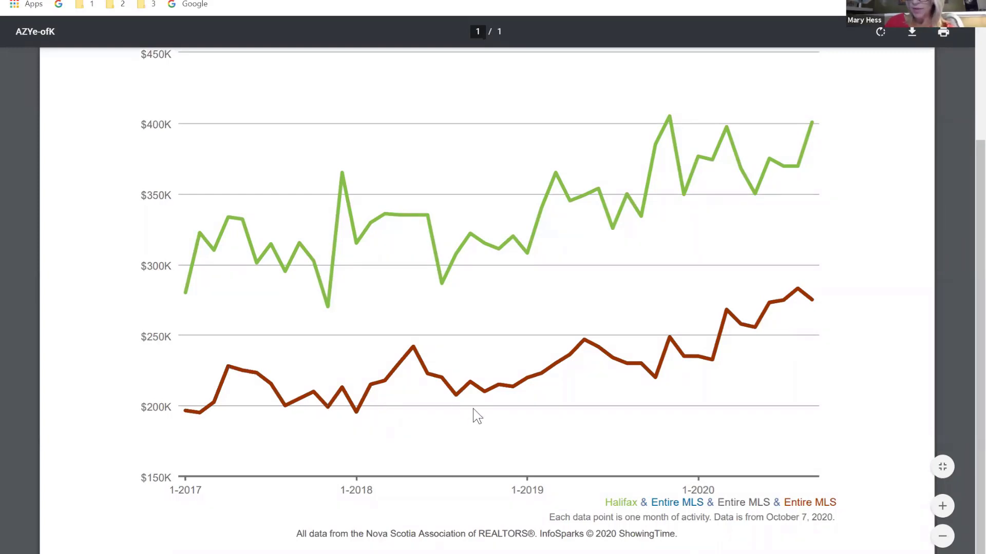
scroll(473, 413, "up", 3)
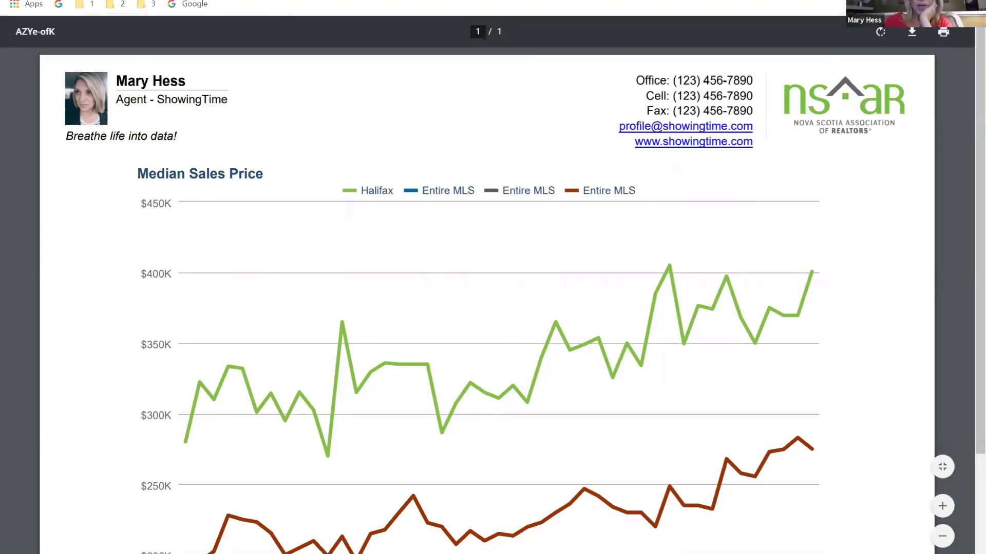
left_click(291, 0)
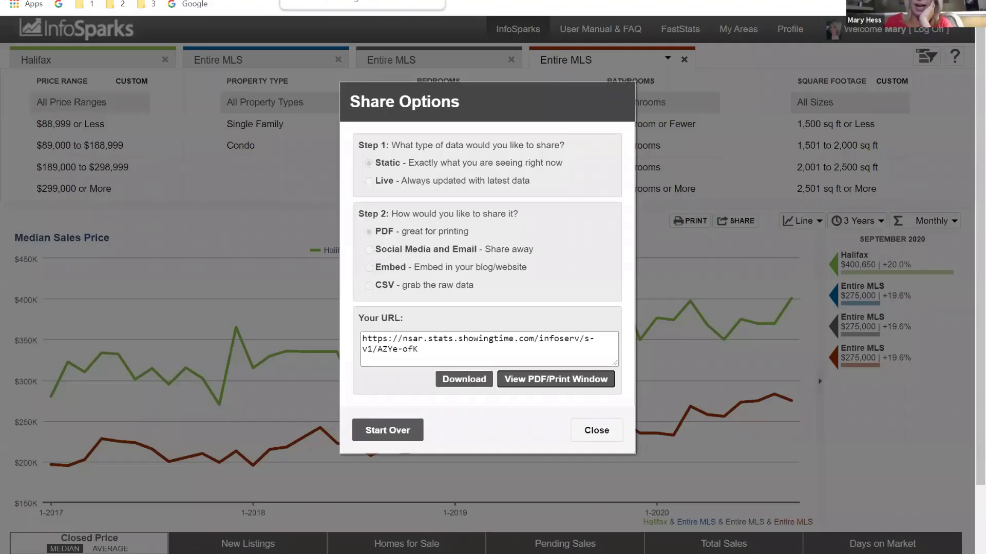
left_click(318, 1)
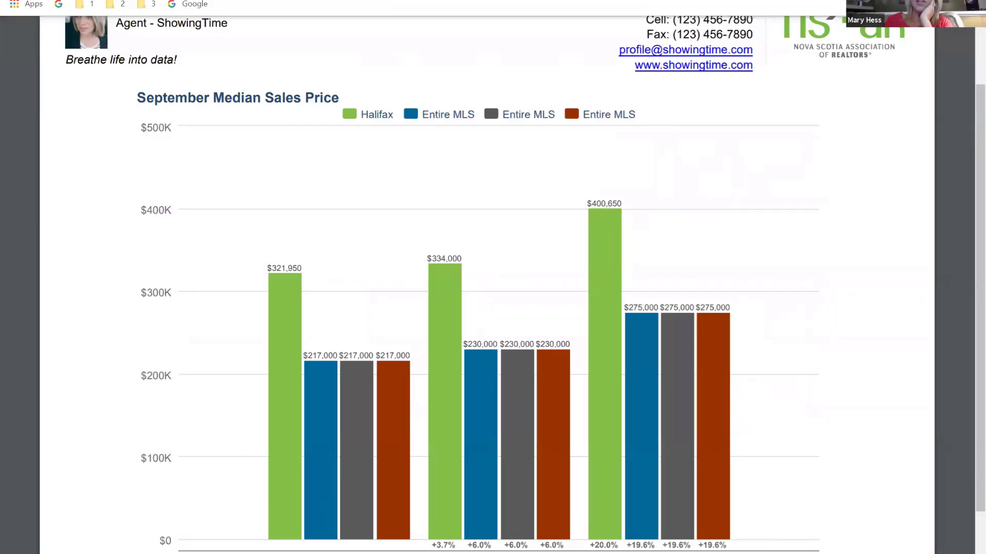
left_click(349, 1)
left_click(291, 1)
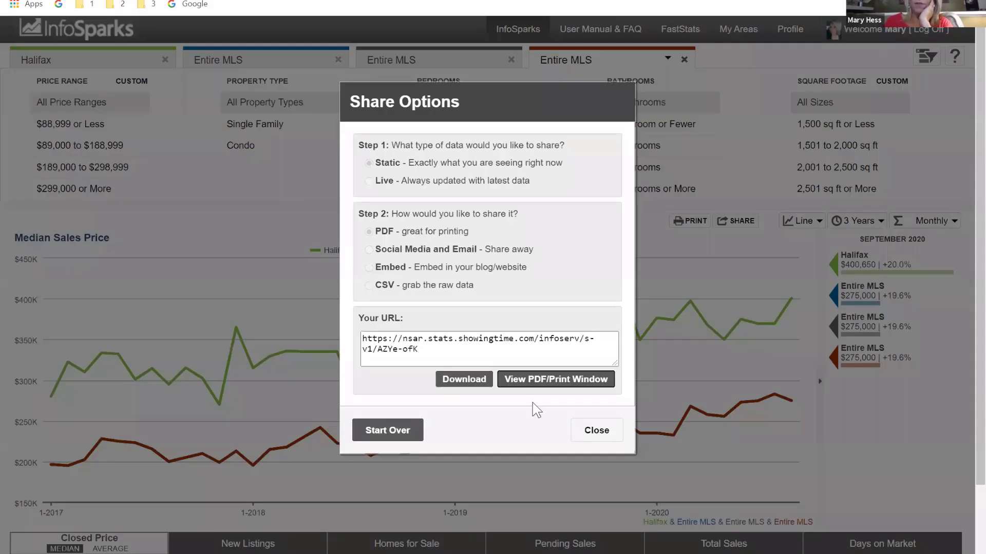
left_click(594, 433)
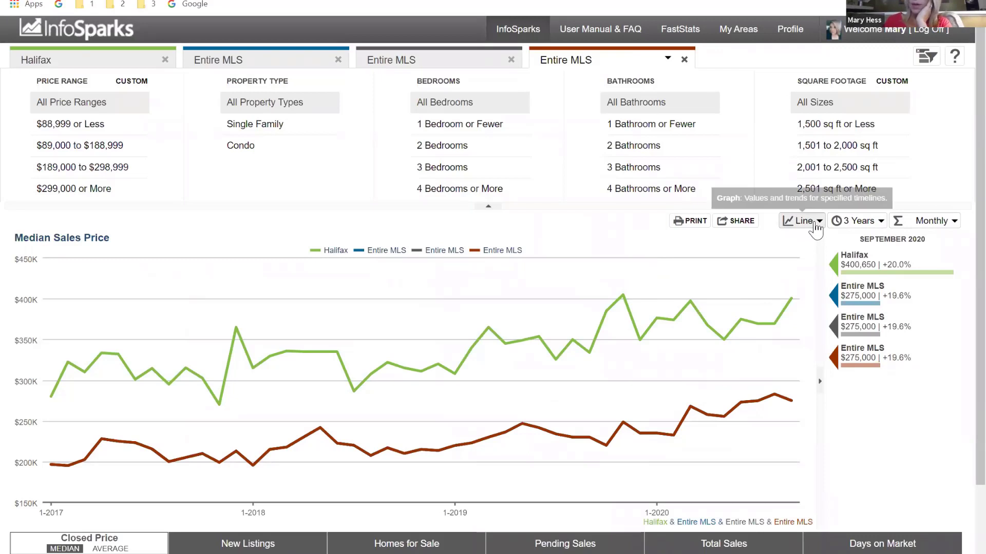
Step: Switch the chart to bar and back to line, and review the time range and chart type options
left_click(816, 226)
left_click(816, 271)
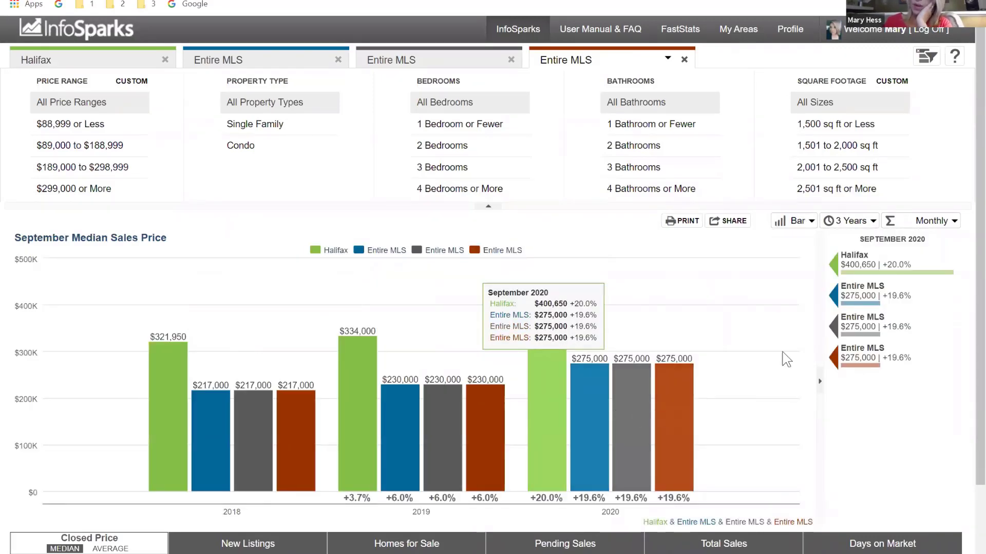
left_click(797, 225)
left_click(797, 245)
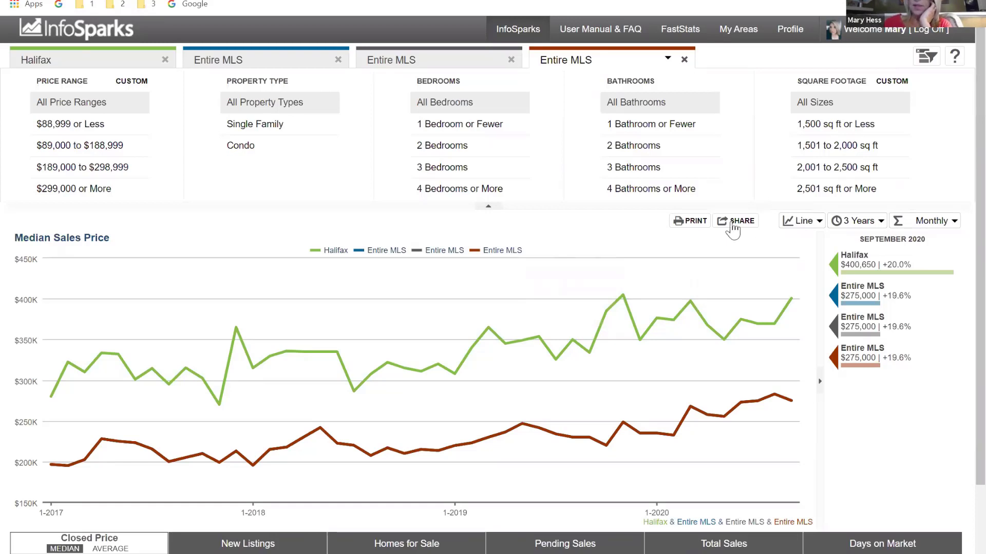
left_click(855, 220)
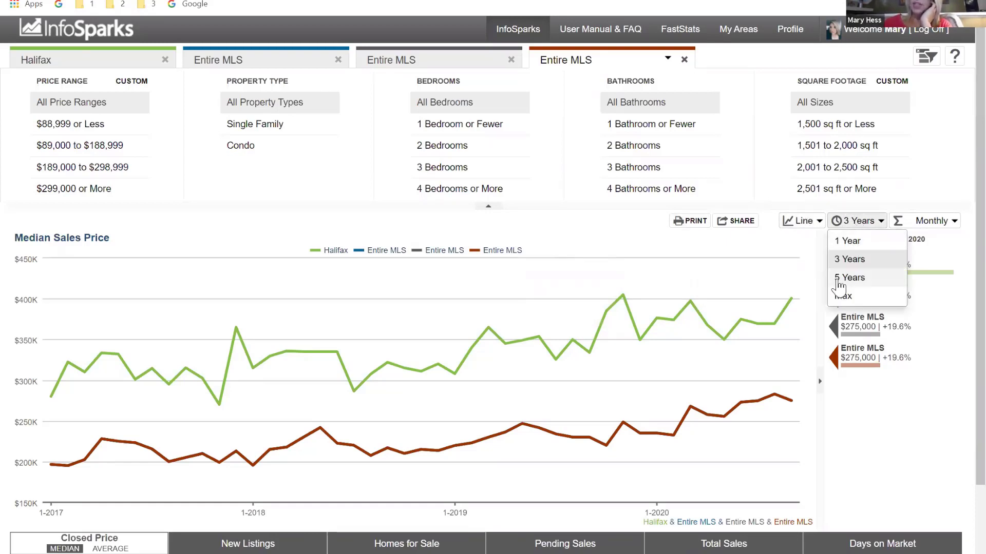
left_click(846, 222)
left_click(797, 220)
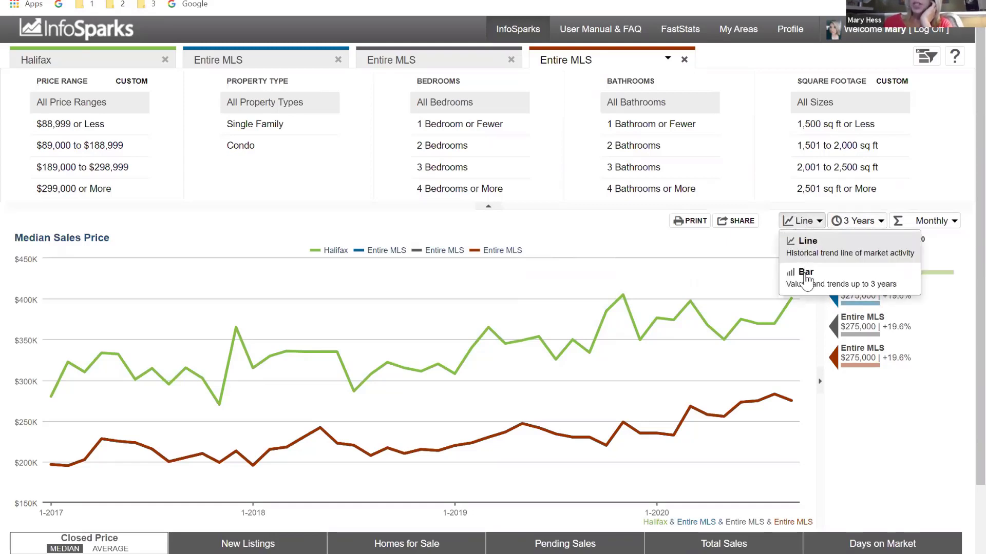
left_click(811, 233)
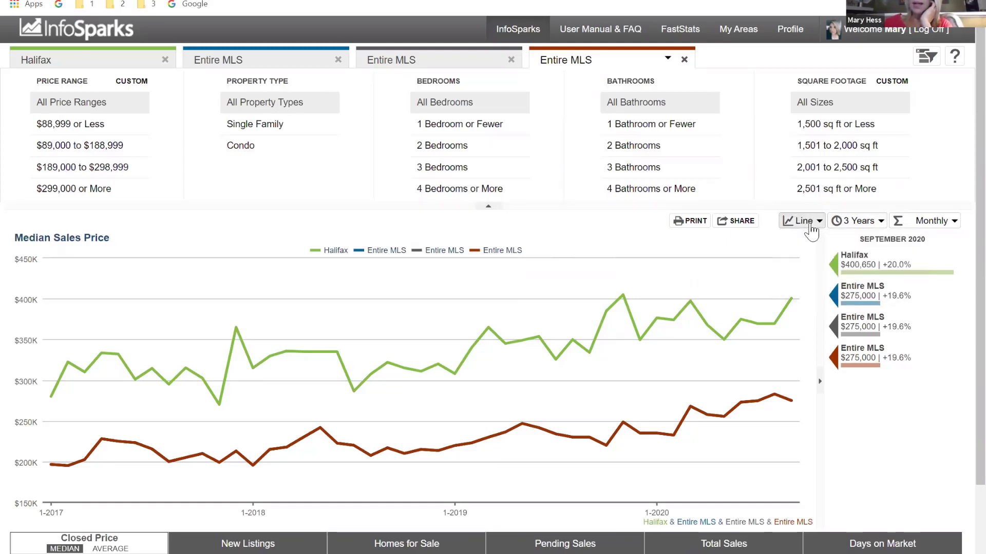
Step: Try rolling 12 months and rolling 3 months for the chart's data points, and return them to monthly
left_click(934, 226)
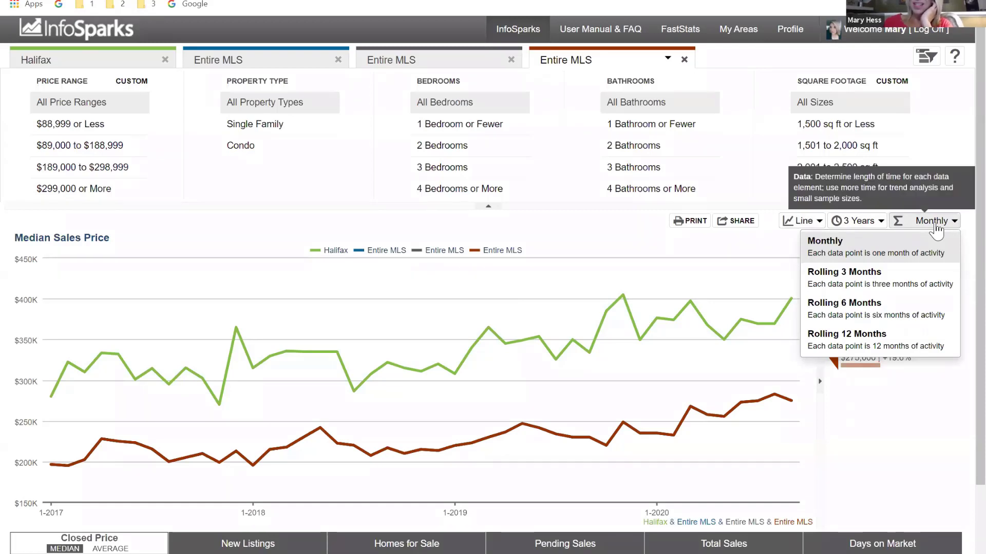
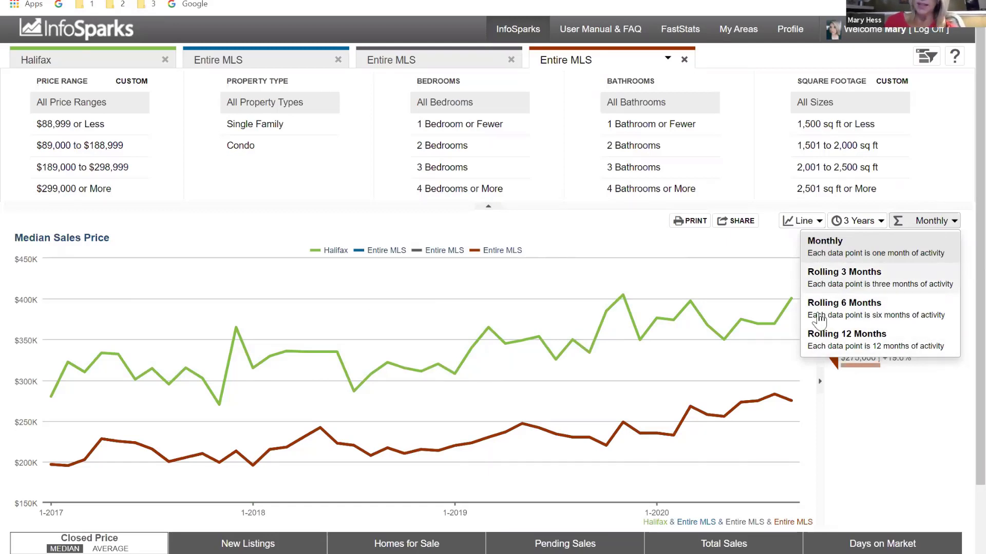
left_click(816, 336)
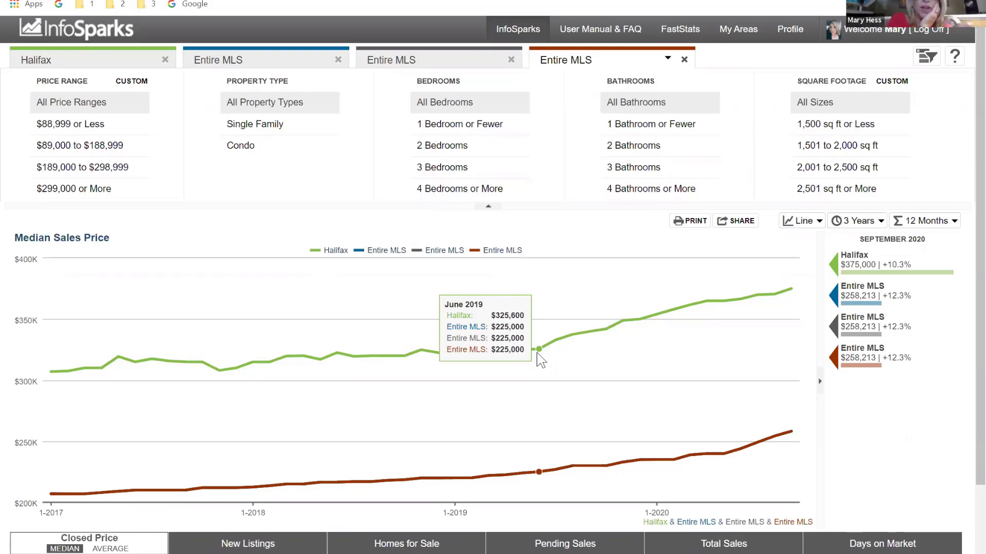
left_click(943, 229)
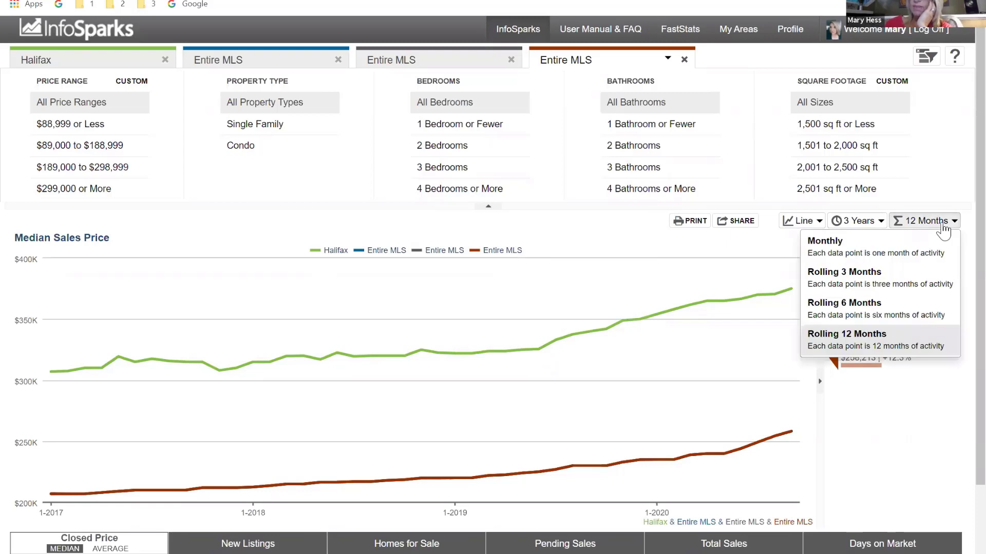
left_click(819, 281)
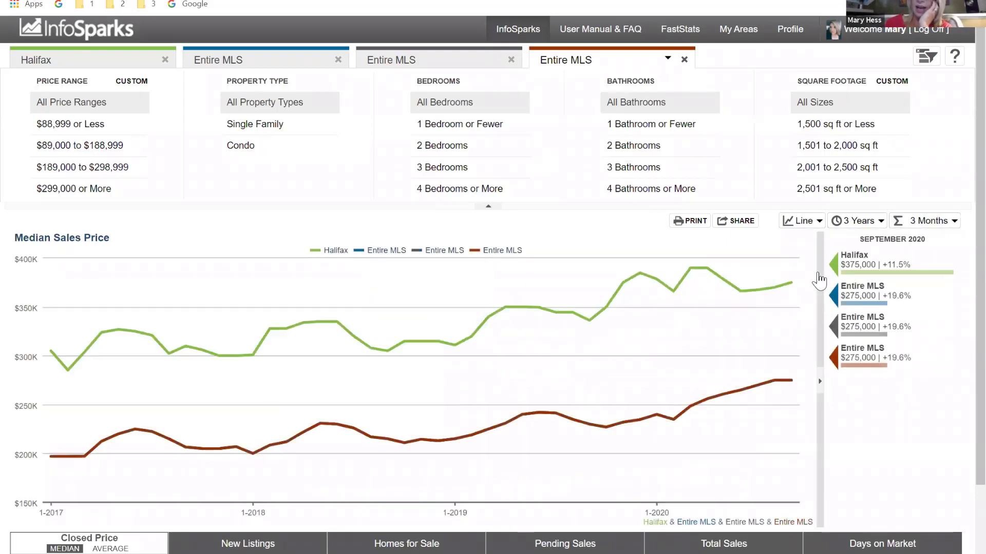
left_click(933, 226)
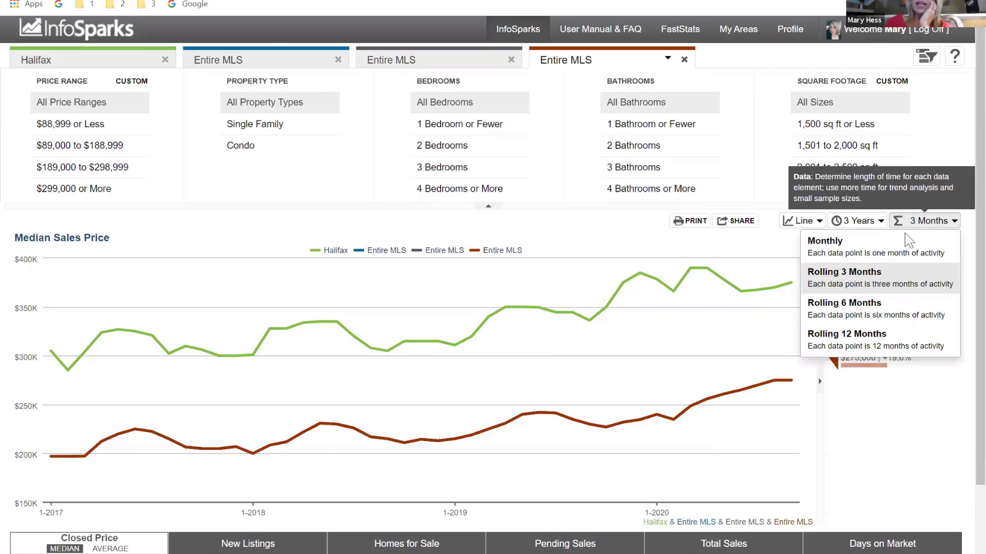
left_click(908, 242)
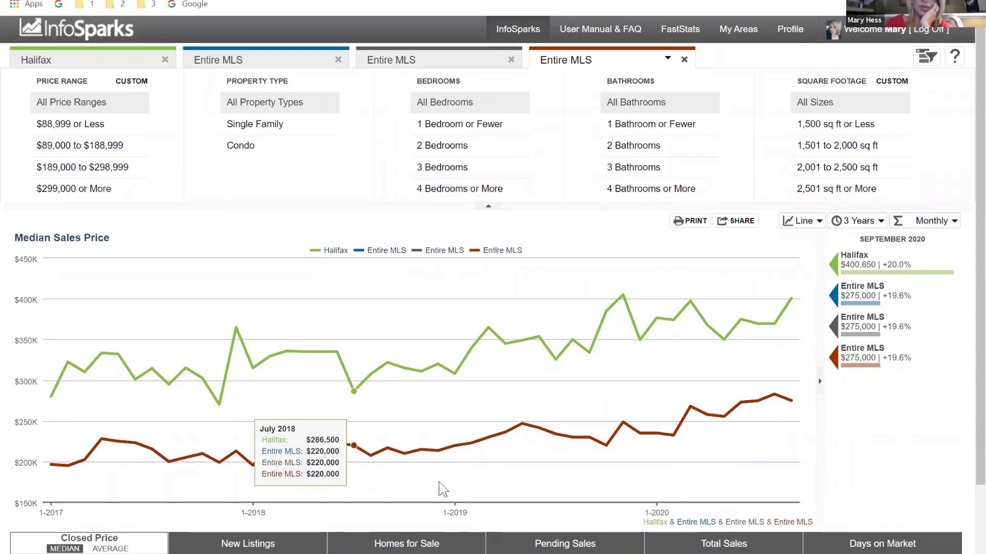
Step: Remove two of the Entire MLS areas from the comparison and examine the September 2020 summary of the remaining areas
left_click(337, 59)
left_click(338, 59)
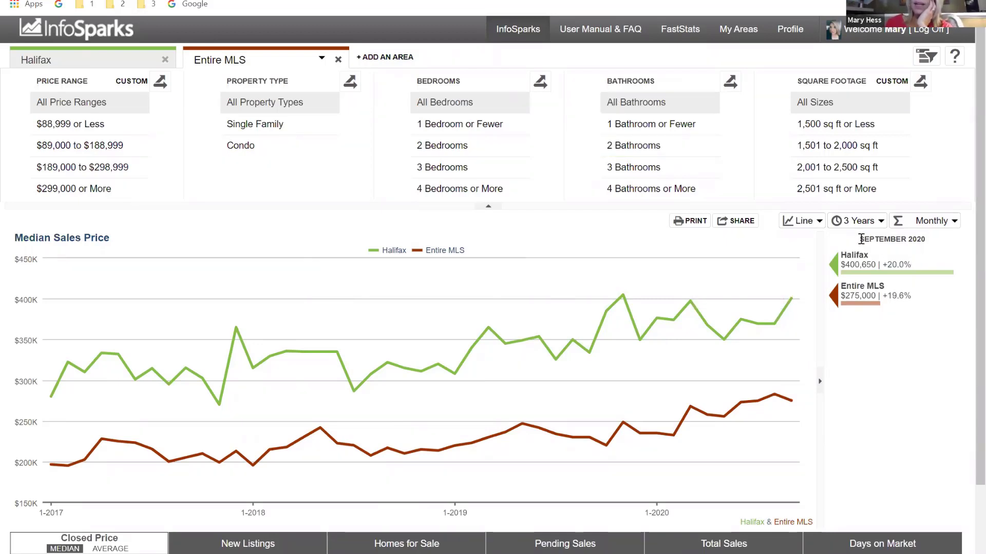
left_click_drag(859, 235, 937, 311)
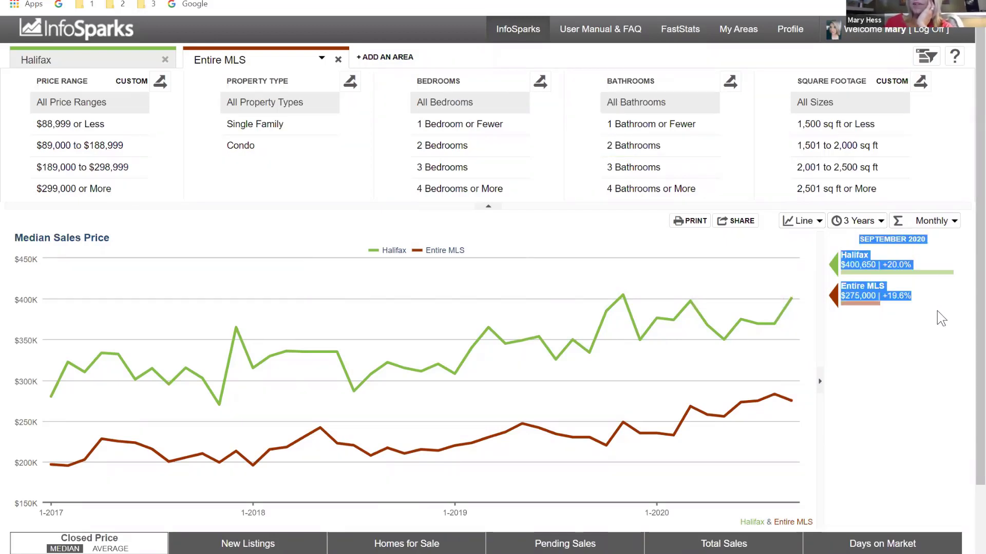
left_click(906, 354)
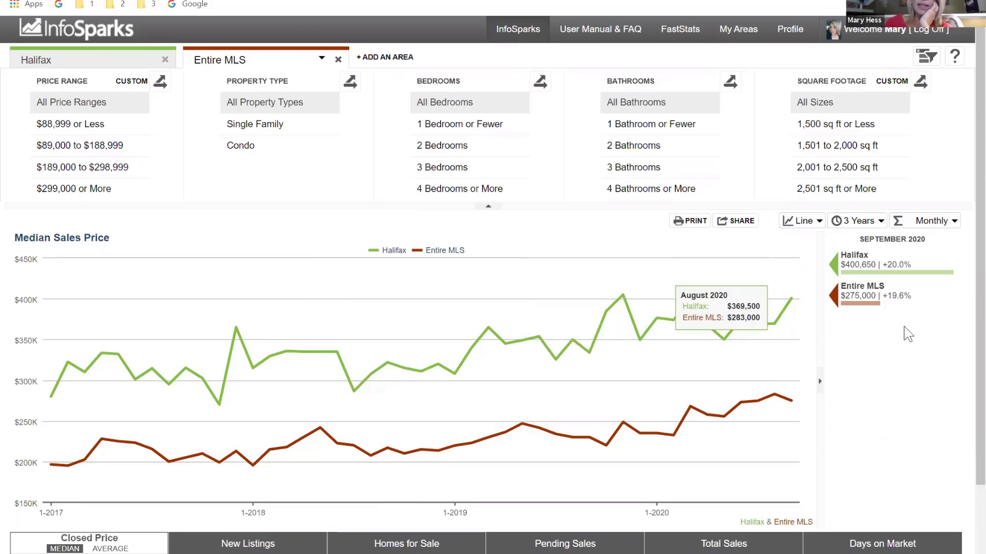
Step: View the Pending Sales and Total Sales metrics, and chart the average Closed Price to check Halifax's September 2020 figure
left_click(564, 545)
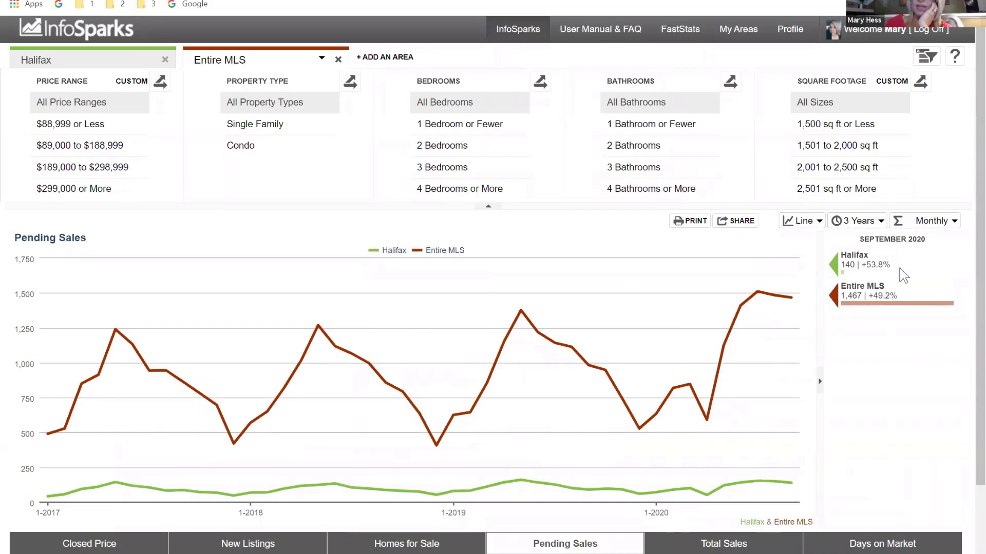
left_click(718, 547)
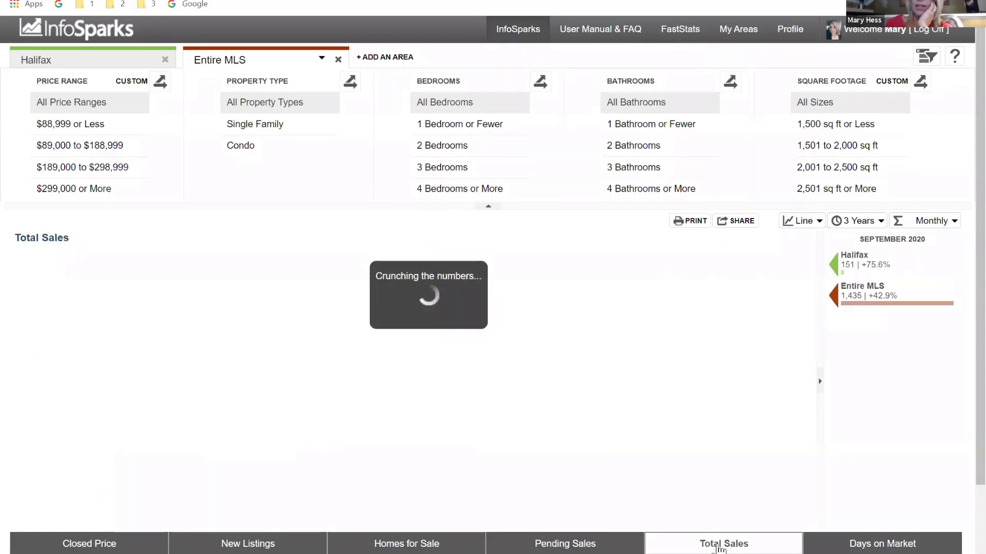
left_click(97, 547)
left_click(101, 548)
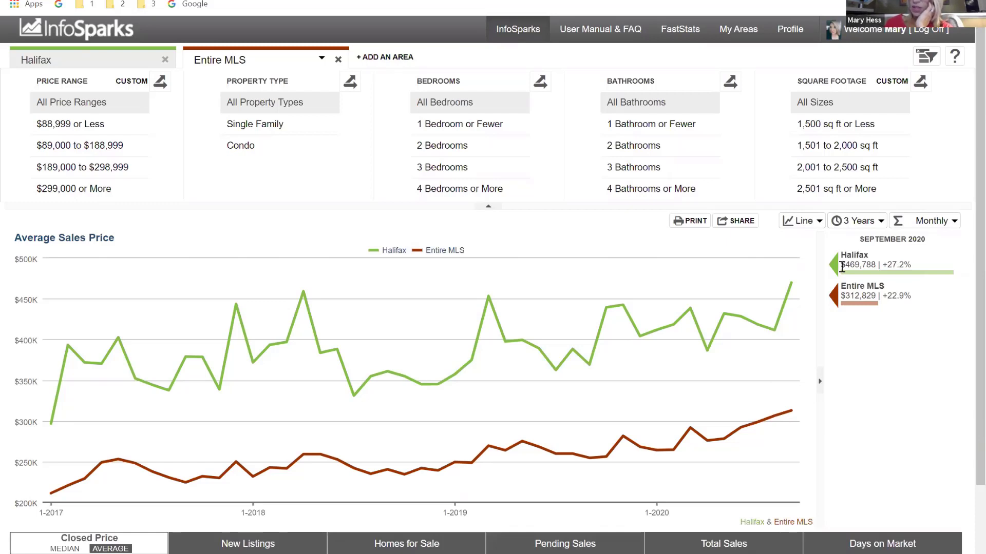
left_click_drag(842, 265, 874, 267)
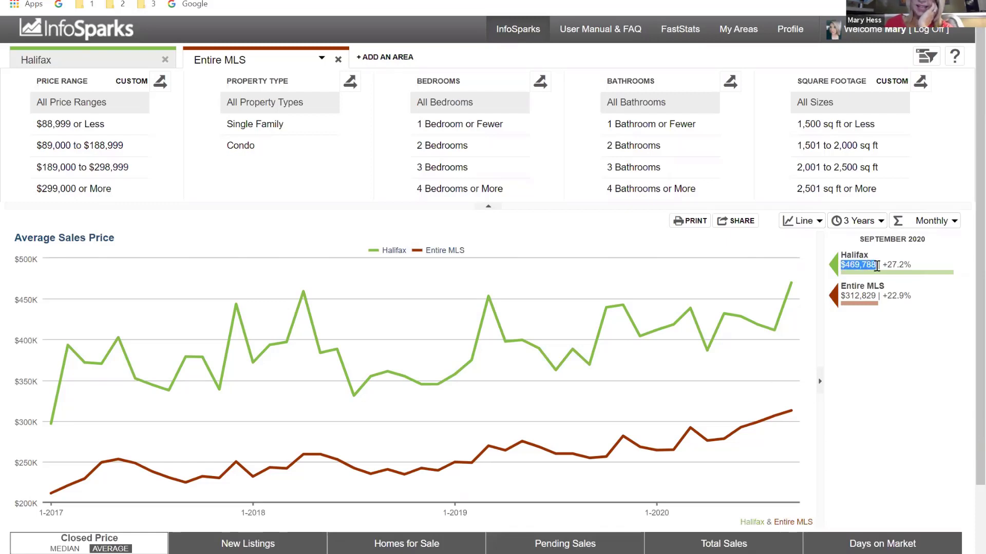
left_click(904, 282)
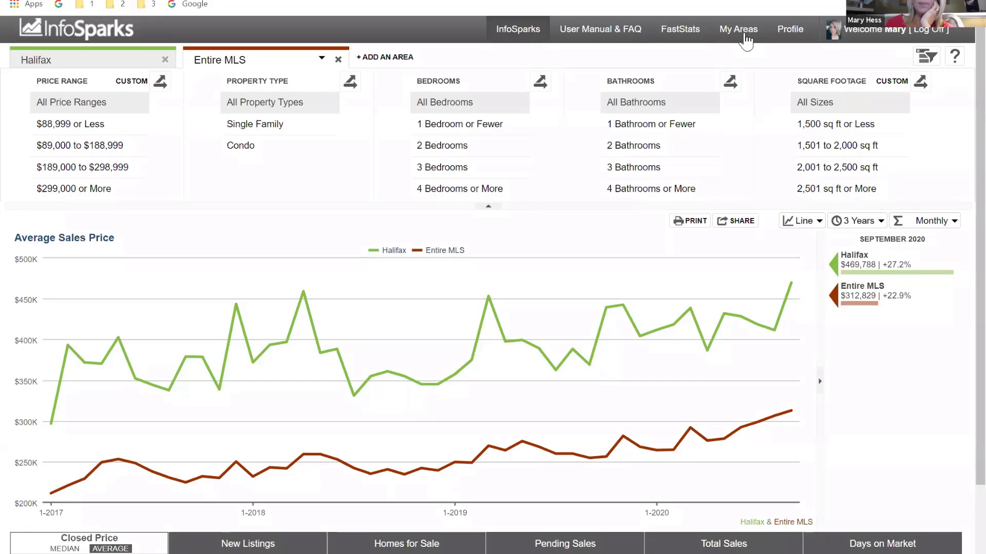
Step: Go to the custom area drawing page from the Halifax area list and locate Halifax on the map using the frequently used areas
left_click(107, 60)
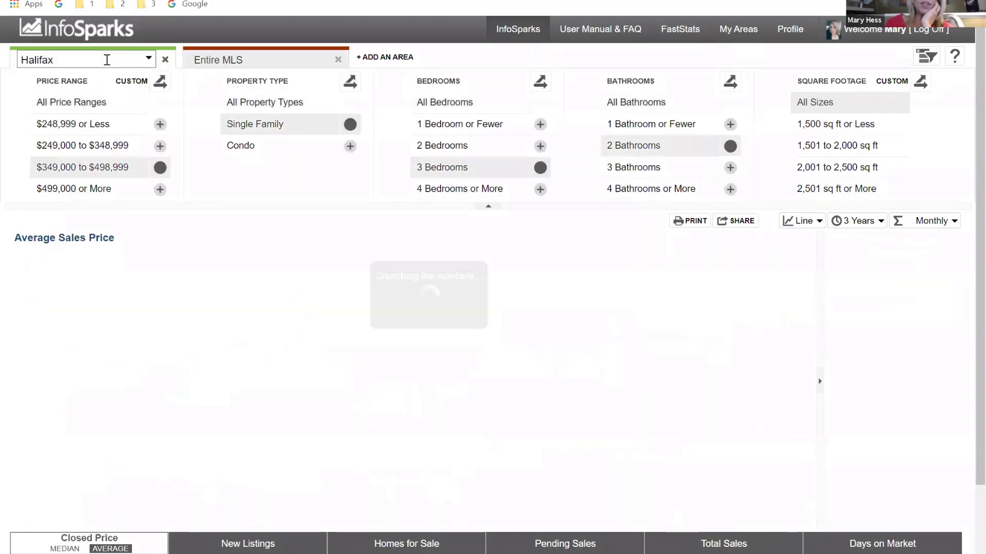
left_click(107, 60)
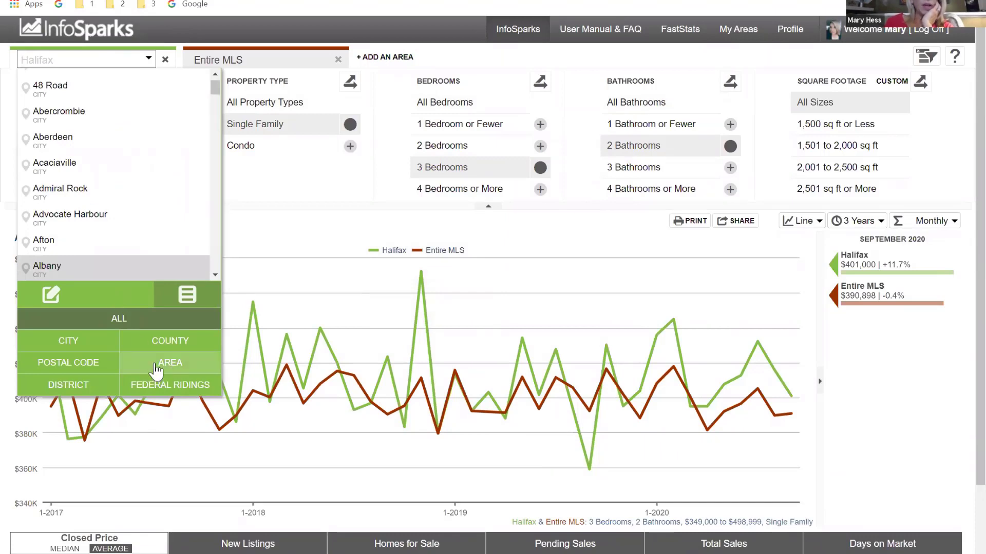
left_click(55, 302)
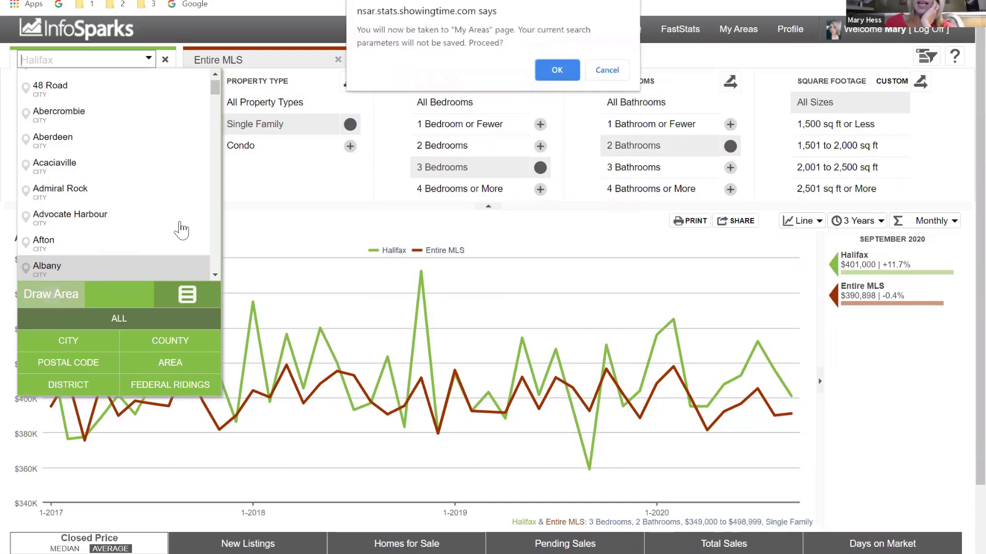
left_click(558, 69)
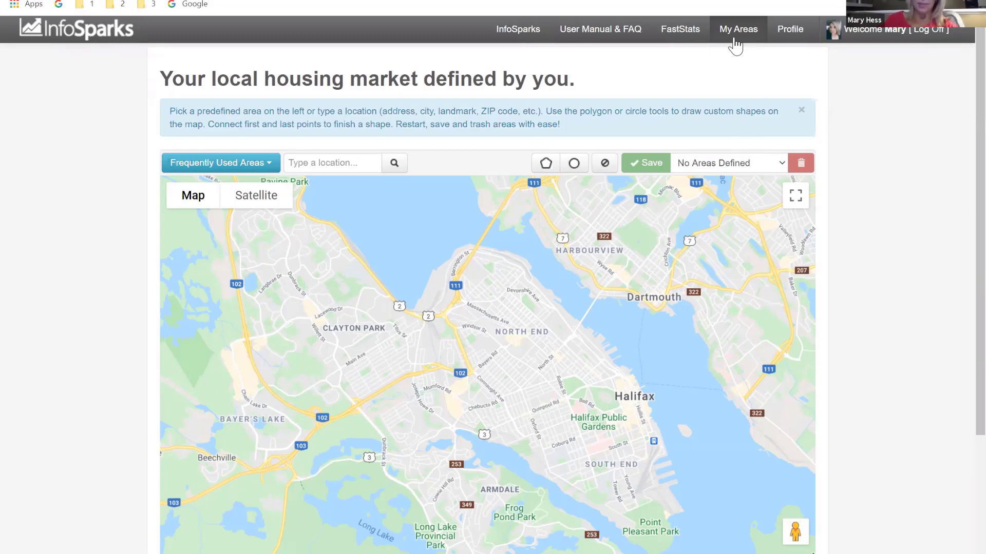
left_click(236, 165)
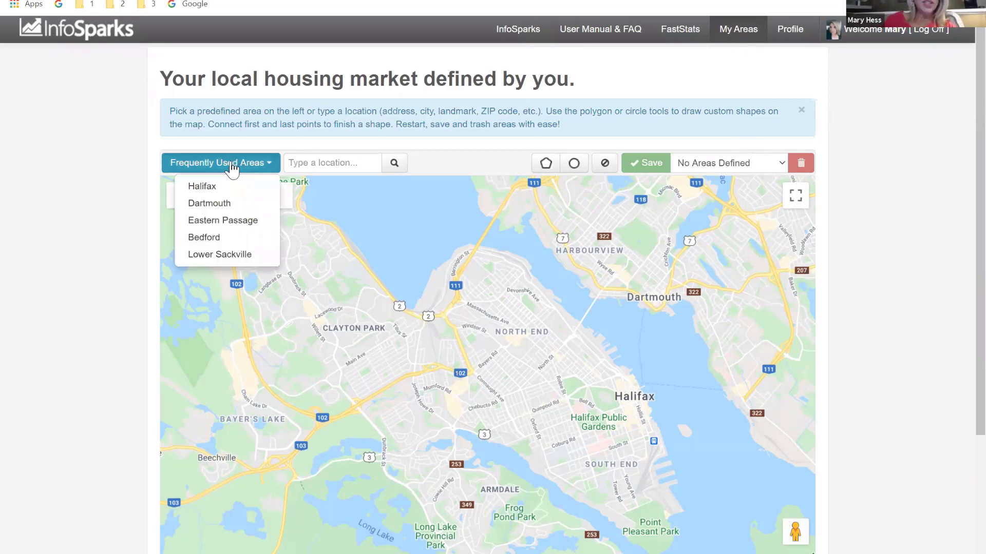
left_click(227, 188)
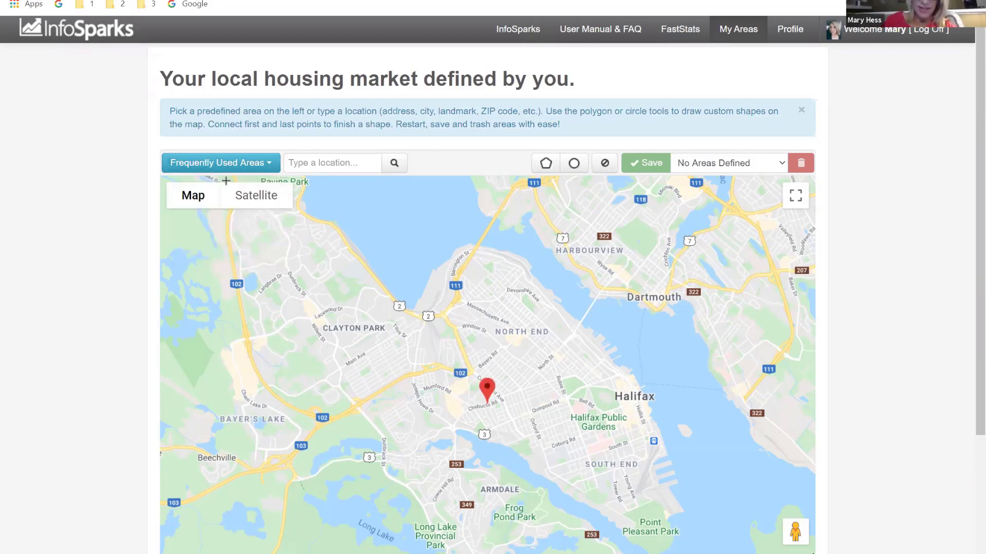
Step: Draw a closed polygon over Halifax's West End, bounded by Bayers Road, Windsor Street, Chebucto Road and Connaught Avenue
scroll(871, 514, "down", 2)
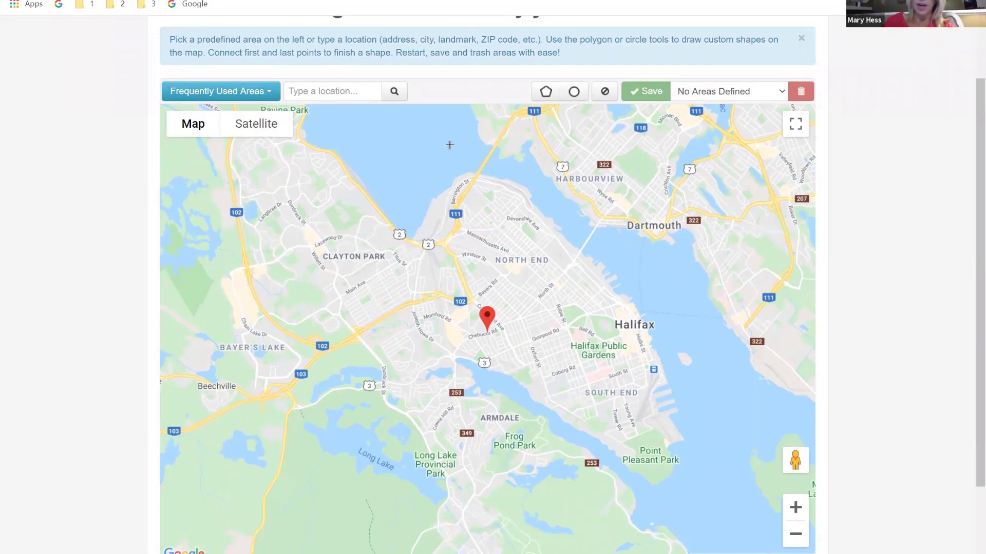
left_click(796, 515)
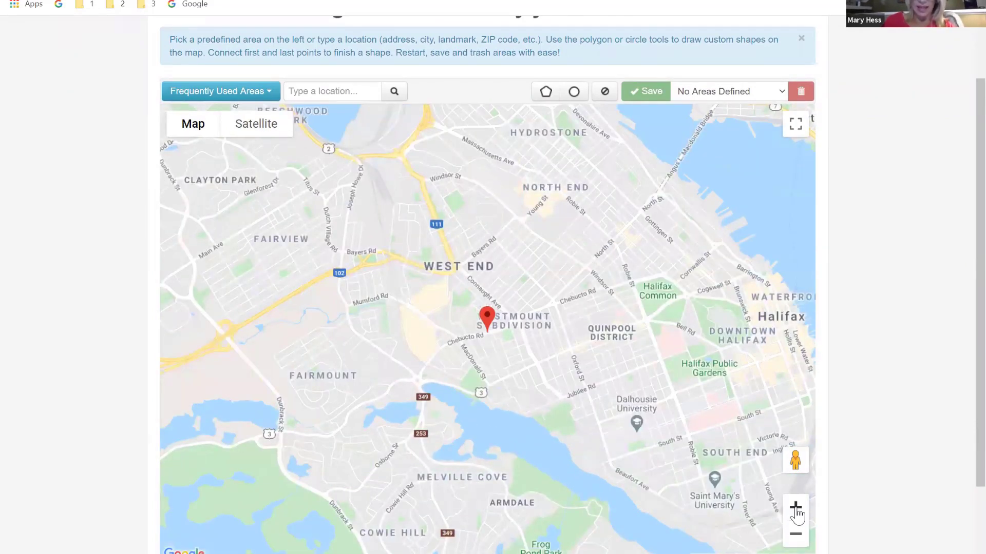
left_click(796, 515)
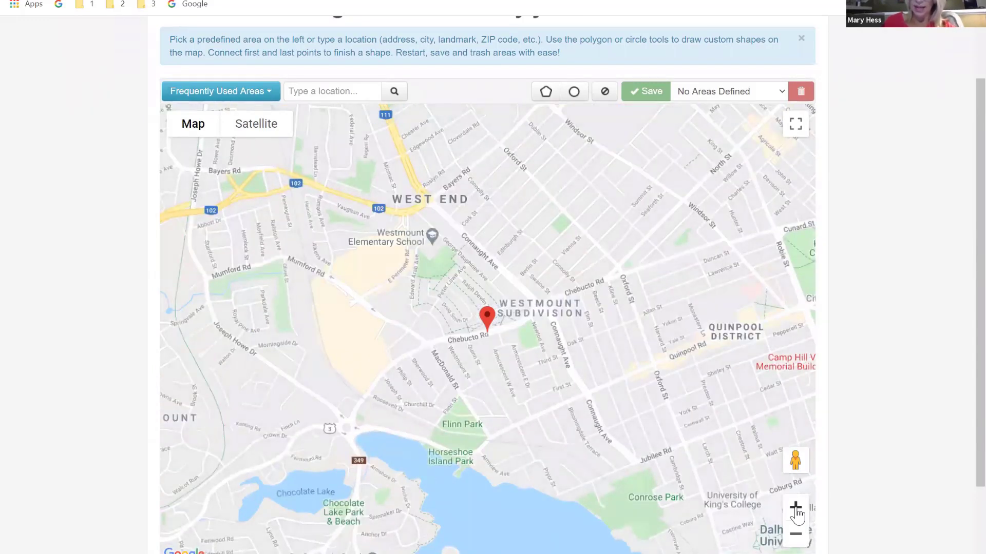
mouse_move(621, 395)
left_mouse_down()
mouse_move(573, 423)
mouse_move(436, 457)
mouse_move(393, 452)
mouse_move(406, 375)
mouse_move(362, 484)
mouse_move(509, 509)
left_mouse_up()
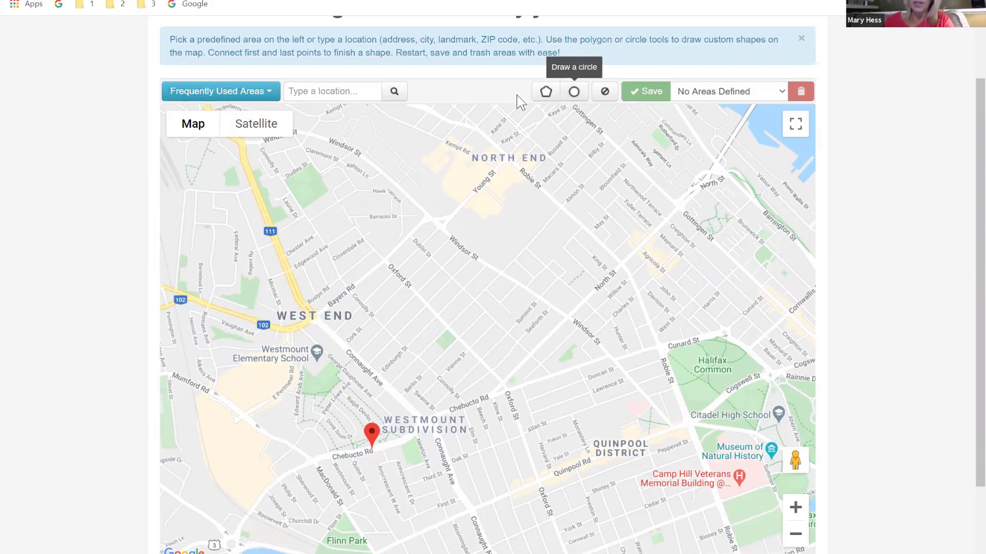
left_click(546, 93)
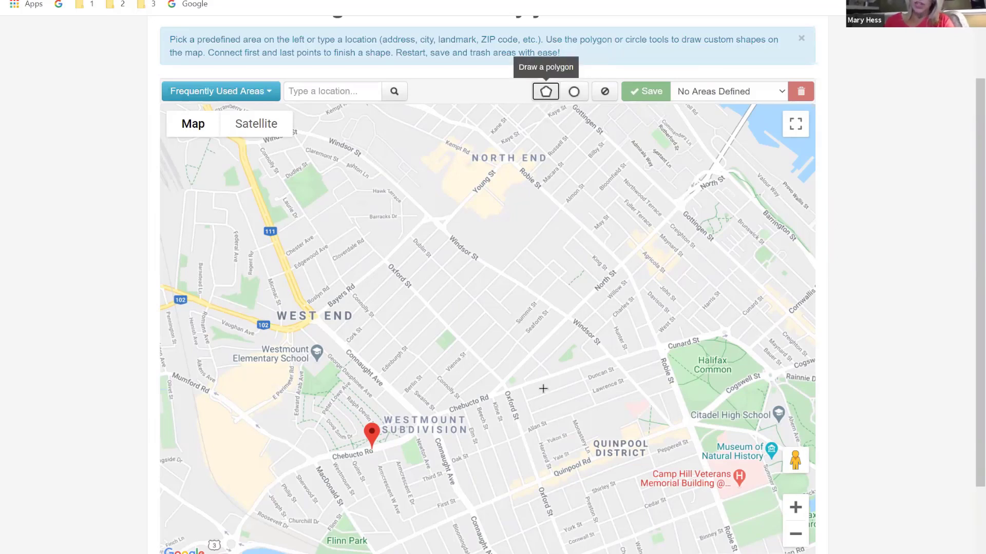
left_click(318, 313)
left_click(426, 217)
left_click(564, 318)
left_click(486, 397)
left_click(430, 420)
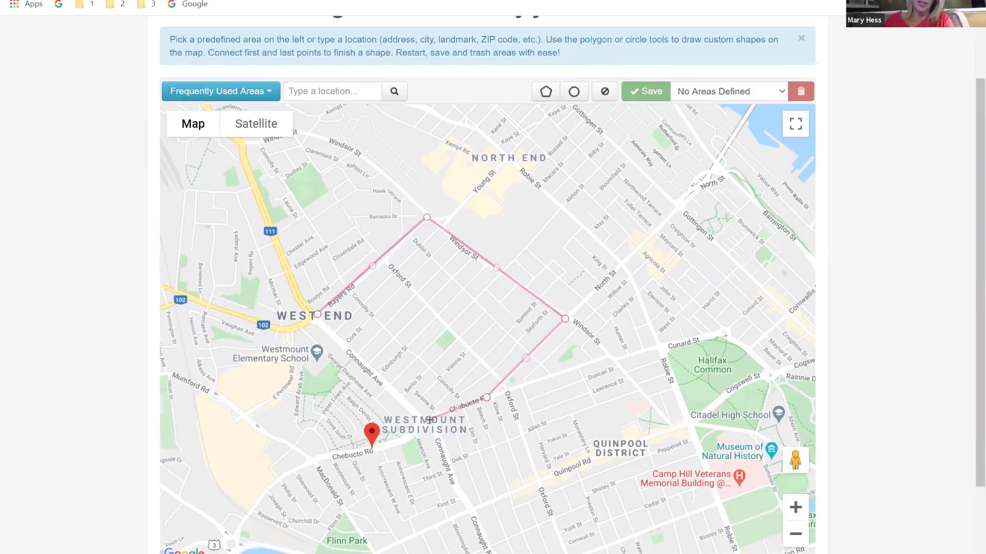
left_click(318, 315)
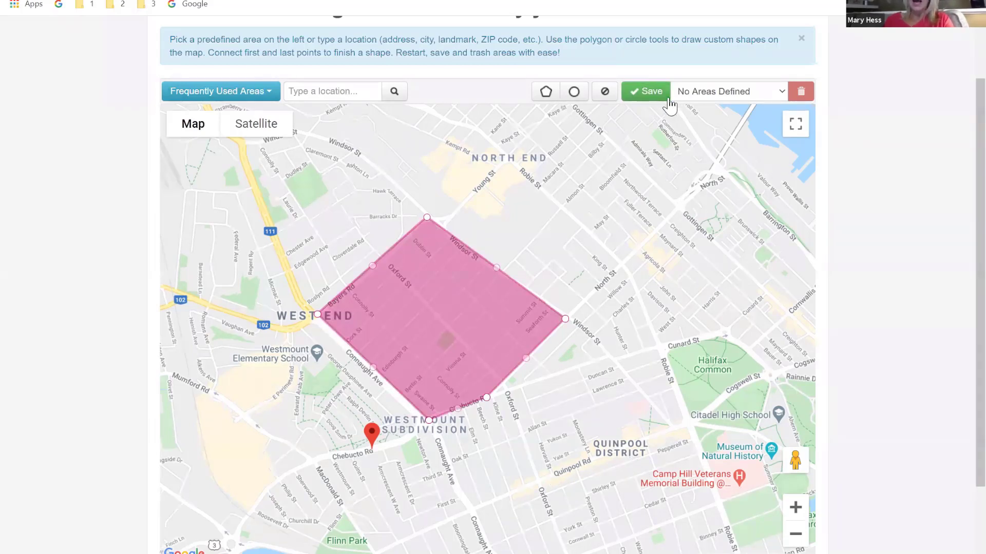
Step: Save the drawn polygon as a new area named Test Site, review its size and listings summary, and return to the map
left_click(641, 92)
type("Test Site")
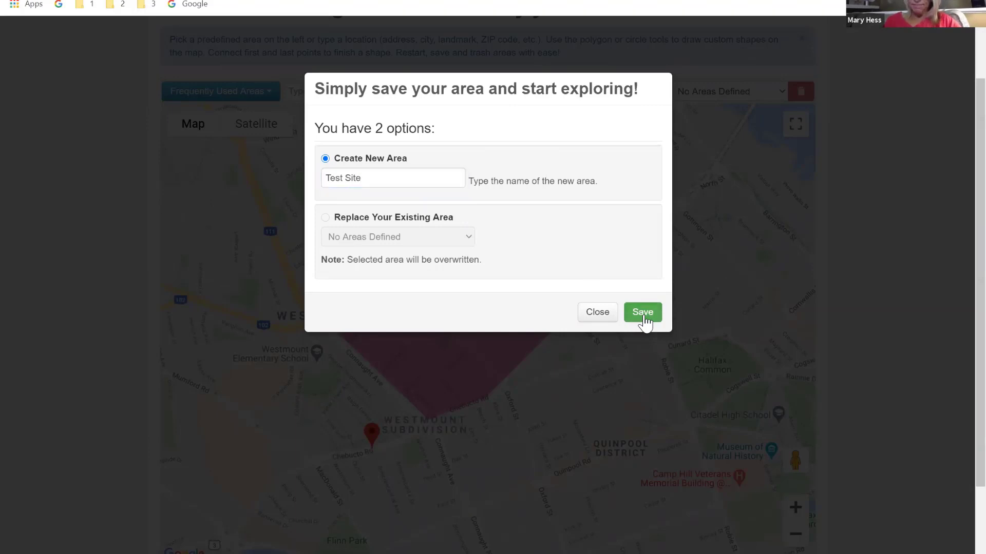
left_click(643, 313)
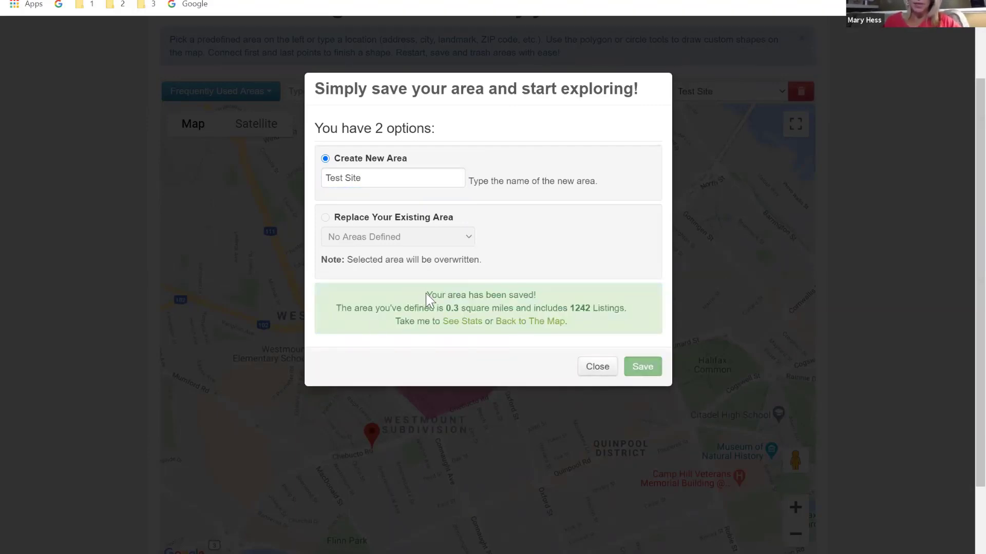
left_click_drag(426, 294, 585, 324)
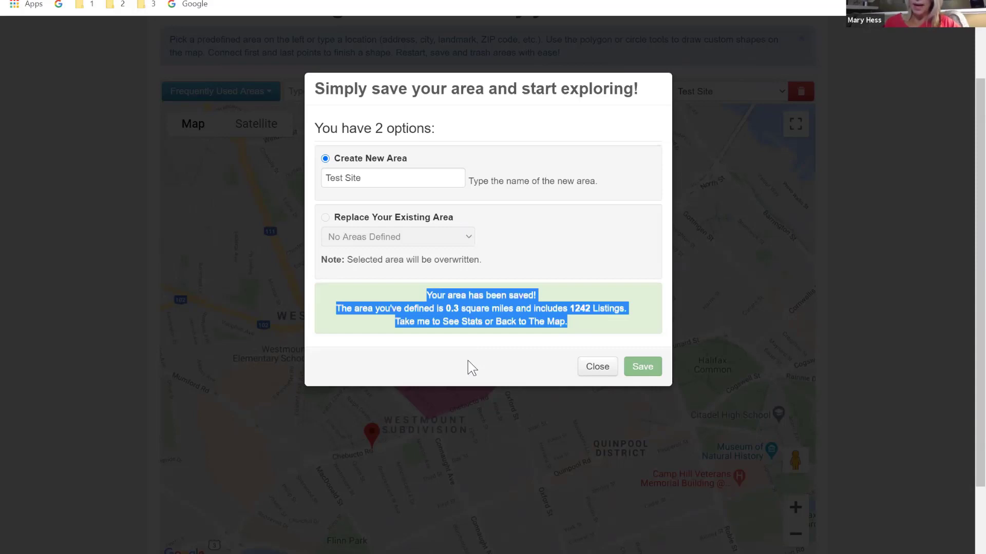
left_click(598, 327)
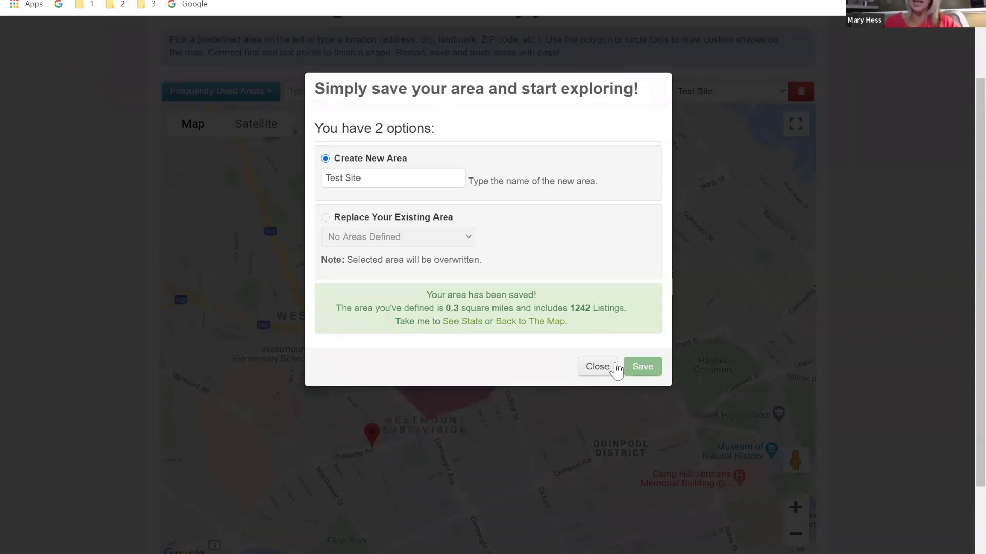
left_click(599, 367)
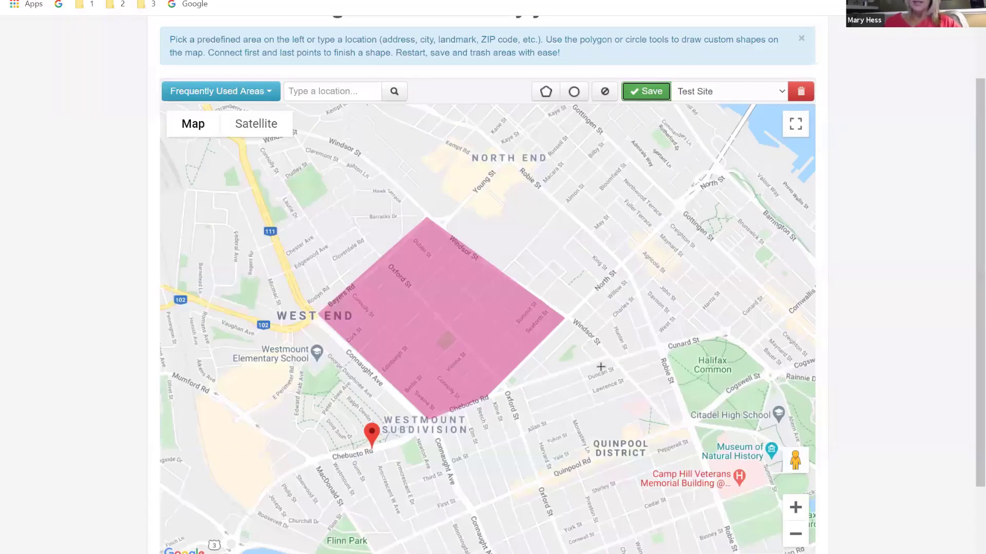
Step: Recentre the map on Halifax from the frequently used areas and clear the Test Site shape from the map
left_click(241, 93)
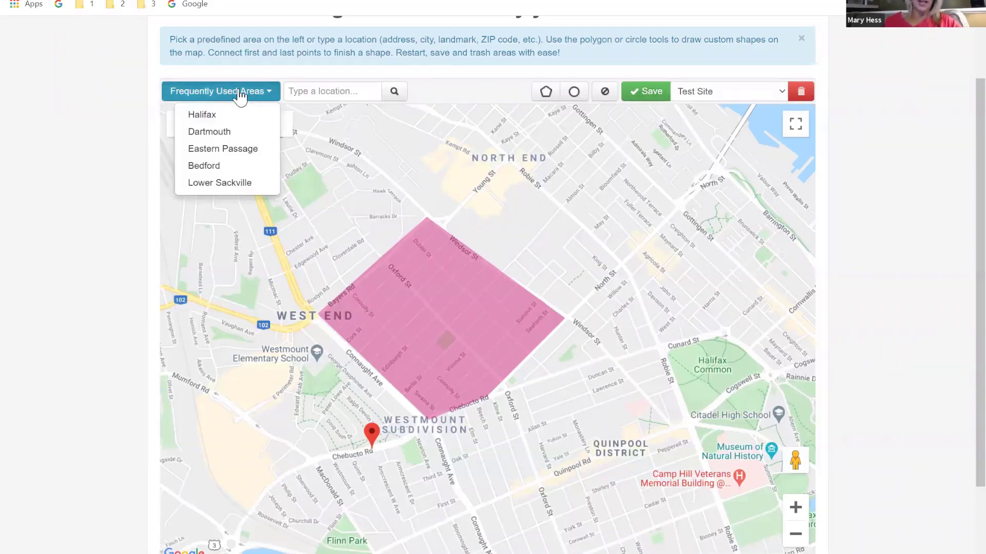
left_click(229, 117)
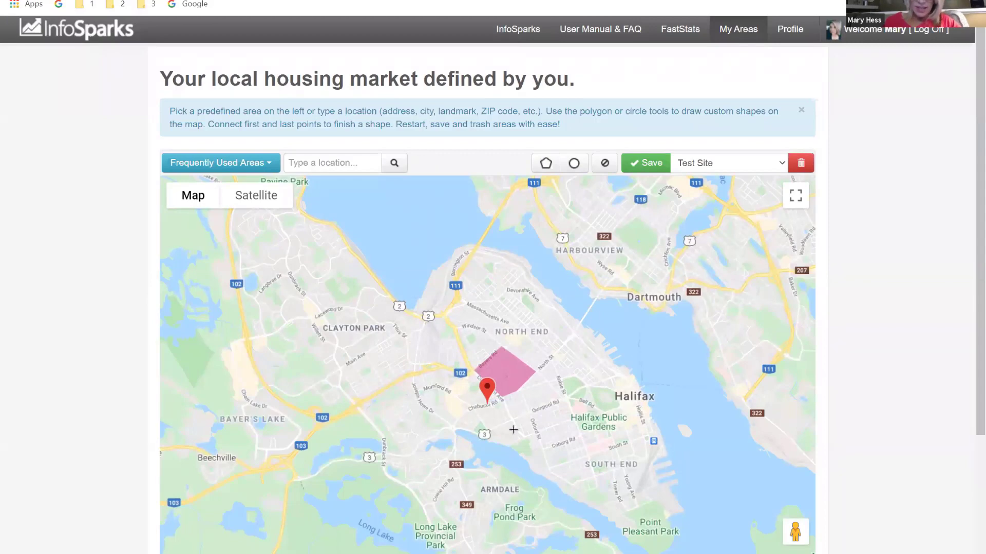
scroll(542, 428, "down", 1)
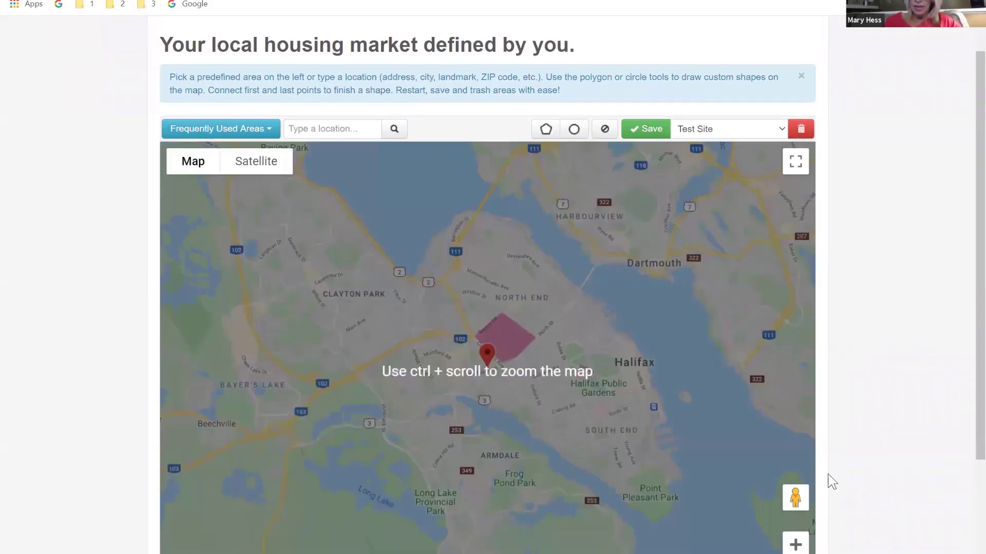
left_click(795, 545)
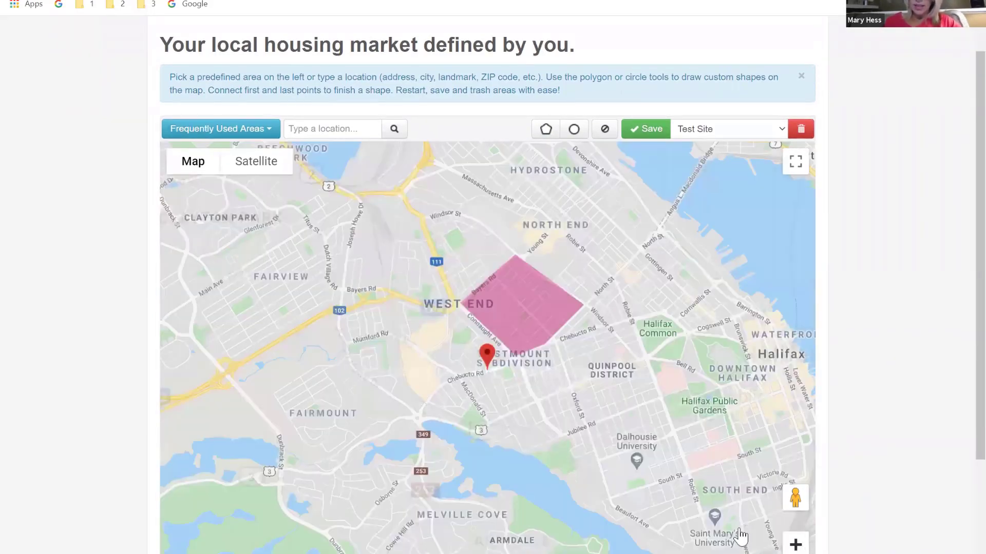
left_click(795, 545)
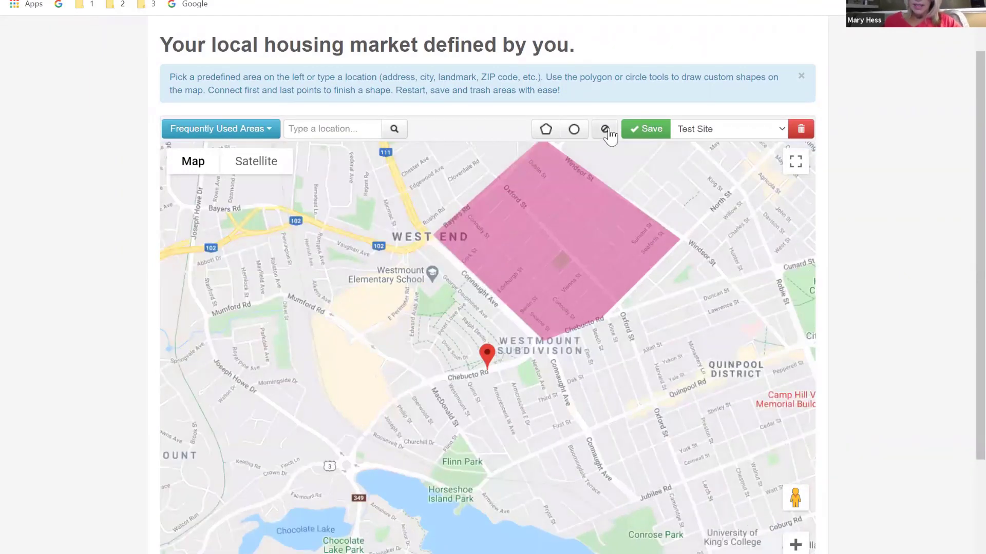
left_click(606, 130)
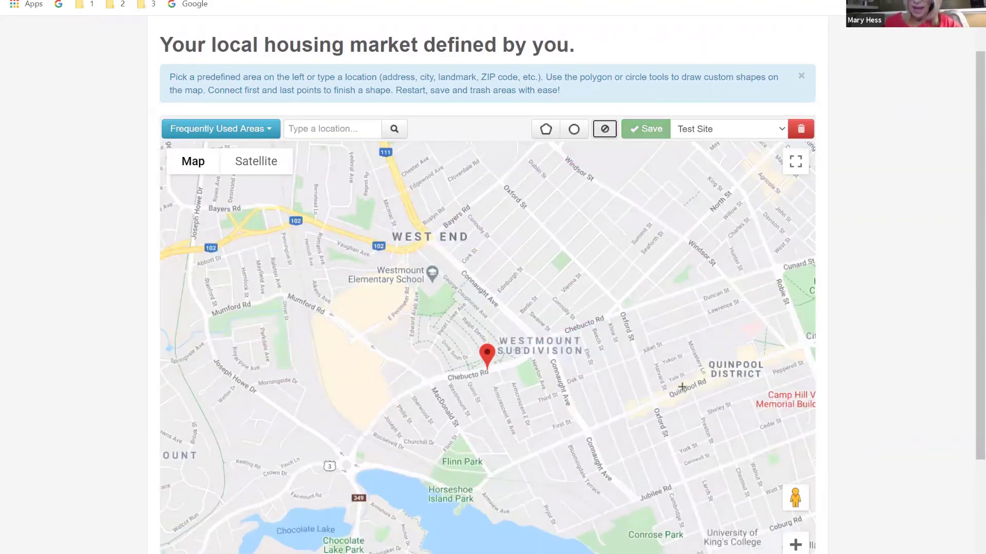
Step: Draw a second closed polygon between Oxford Street and Windsor Street, from Bayers Road to just past Ardmore Park
left_click(795, 545)
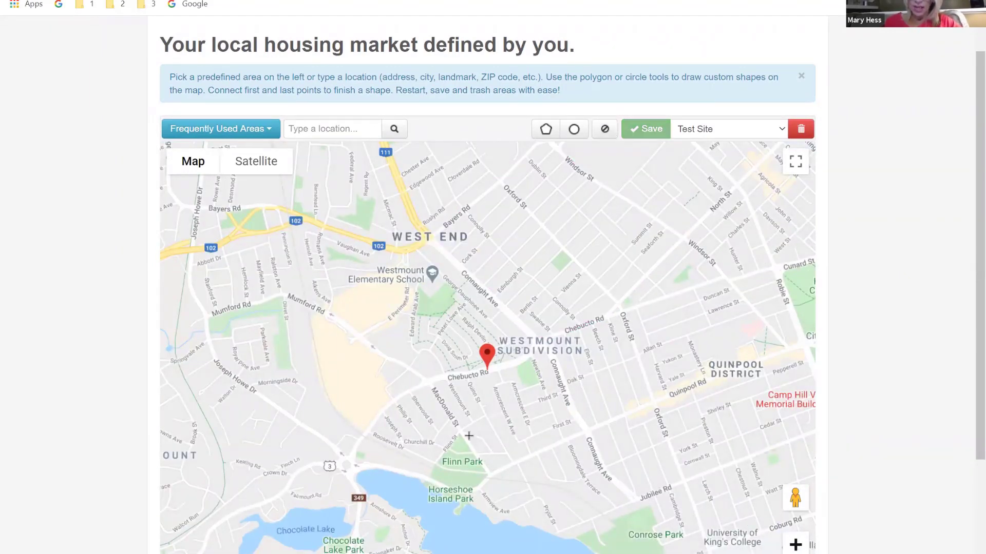
left_click_drag(454, 314, 454, 313)
mouse_move(680, 276)
left_mouse_down()
mouse_move(630, 283)
mouse_move(464, 369)
left_mouse_up()
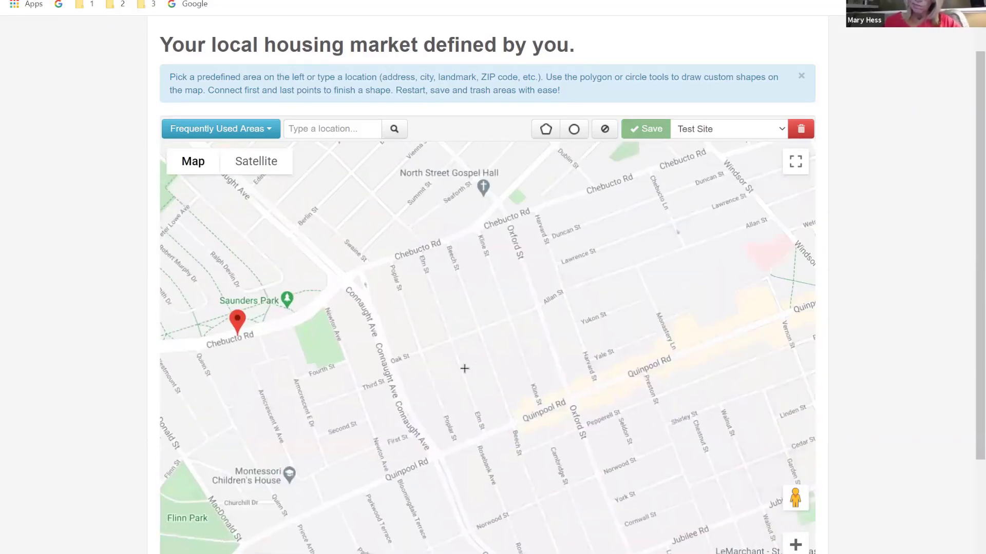
left_click_drag(523, 399, 709, 494)
left_click_drag(501, 376, 494, 430)
mouse_move(203, 169)
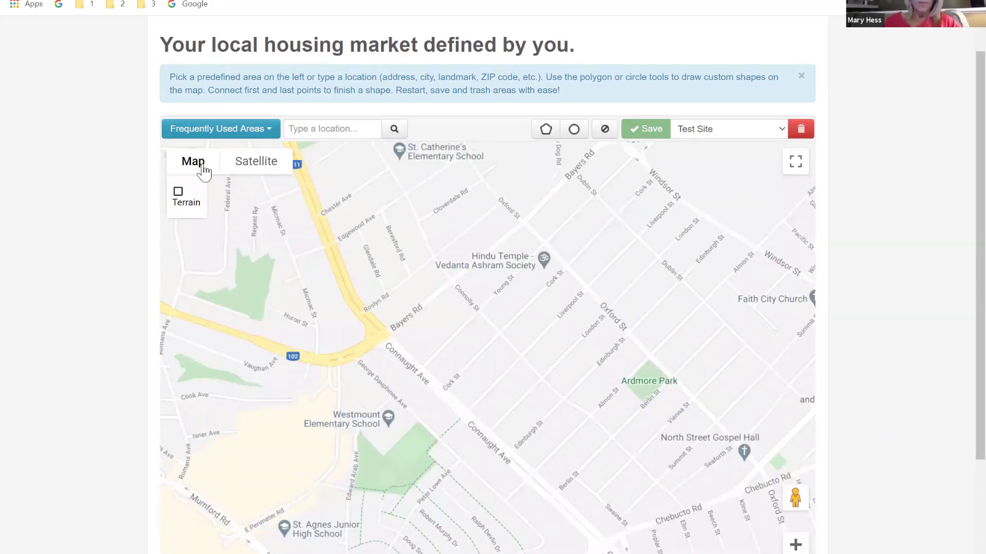
left_click(549, 133)
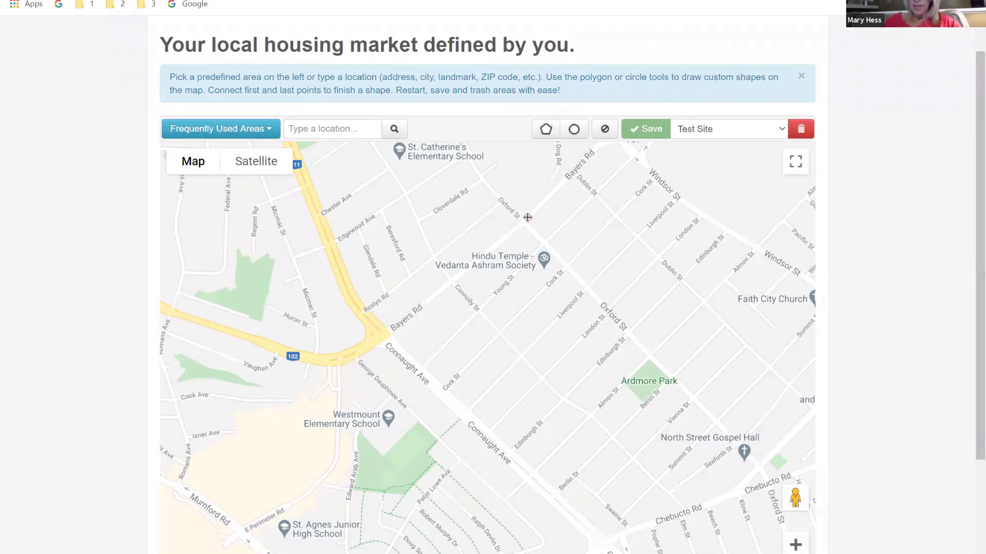
left_click(607, 135)
left_click(526, 221)
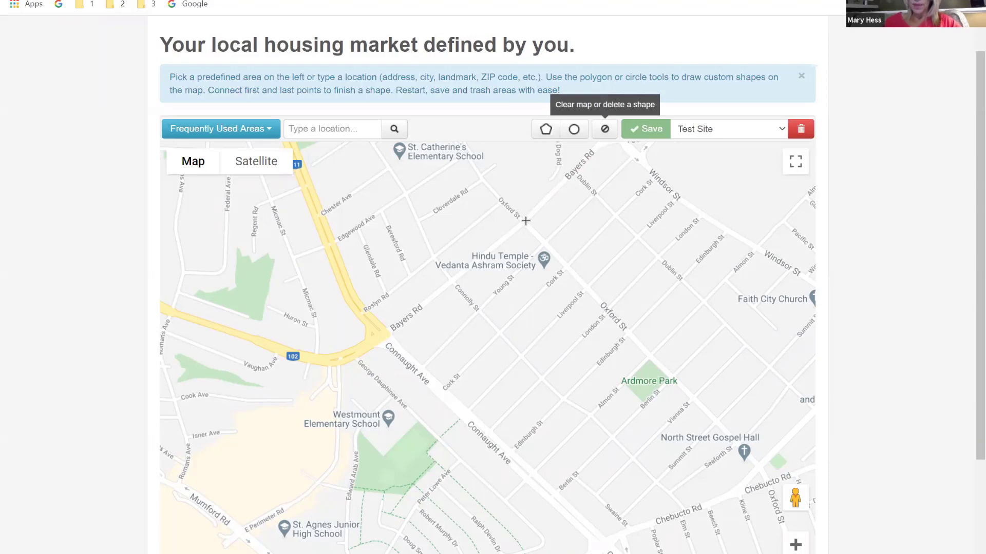
left_click(602, 146)
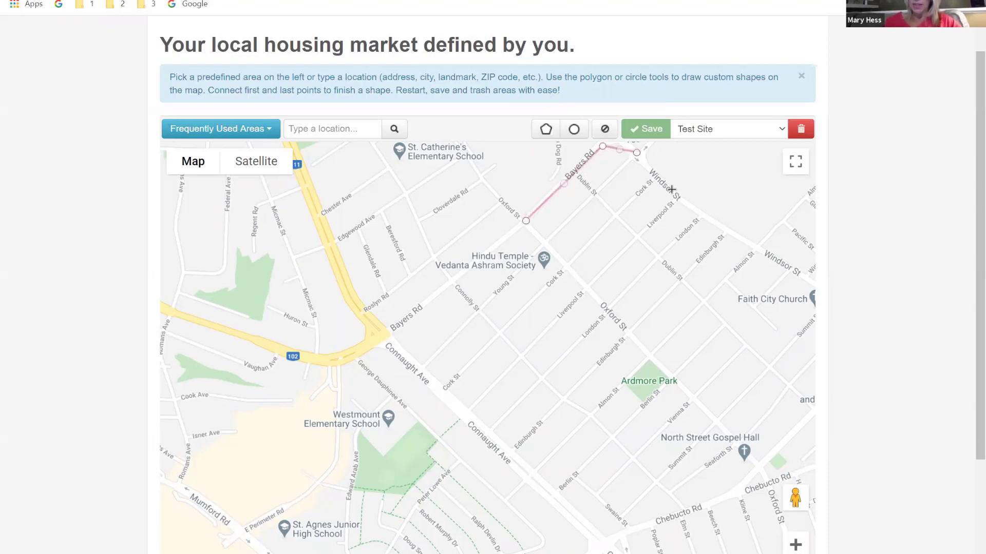
left_click(809, 280)
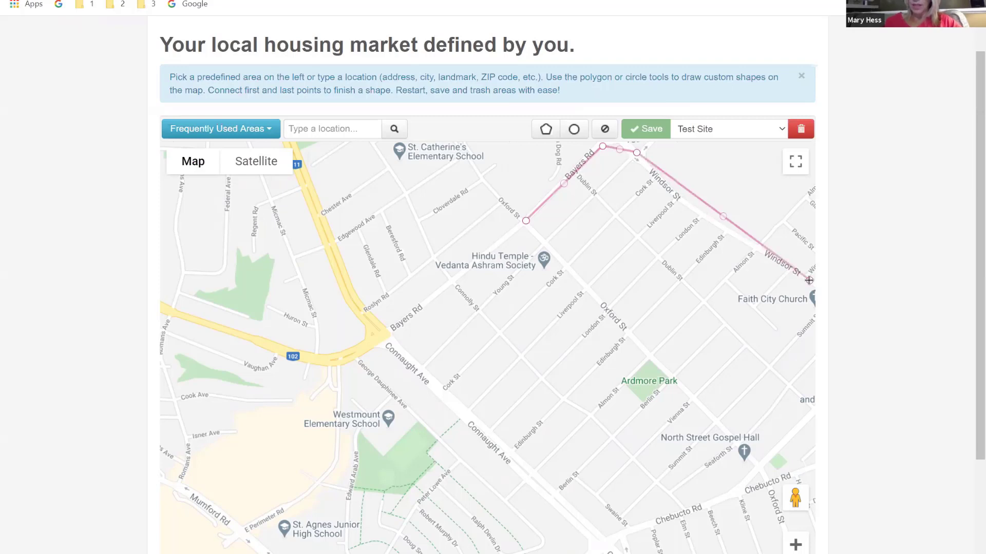
left_click(694, 405)
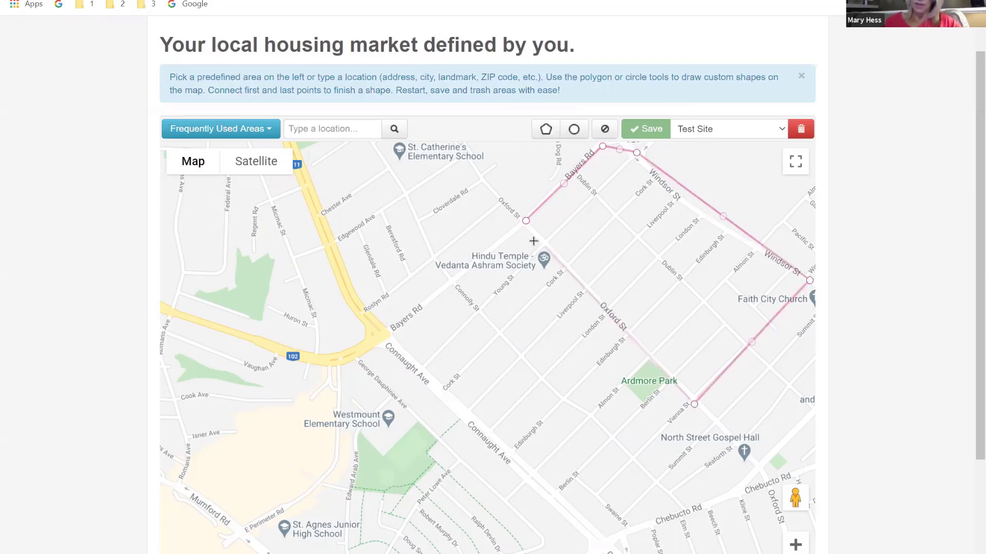
left_click(525, 221)
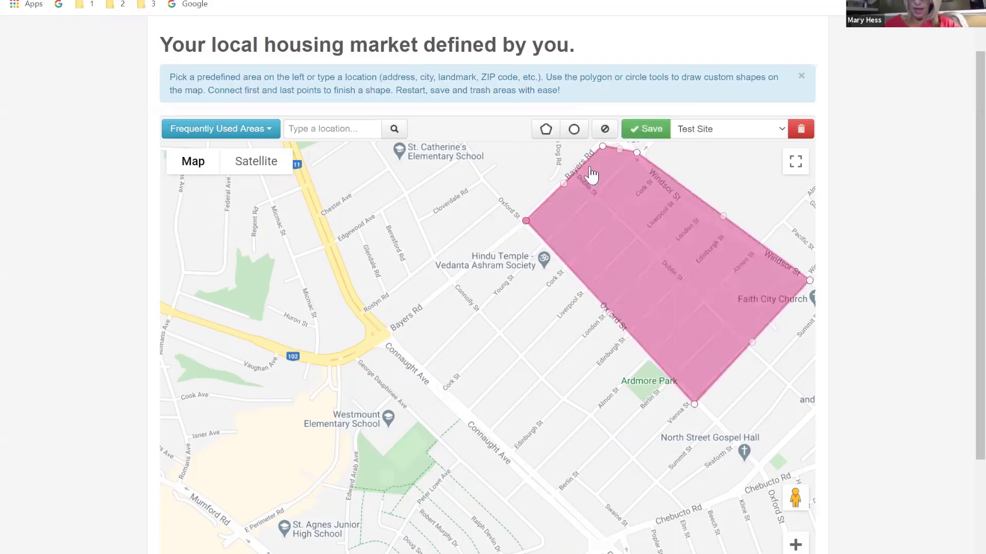
Step: Save the second polygon as a new area named Test Site 2 and return to the map
left_click(653, 128)
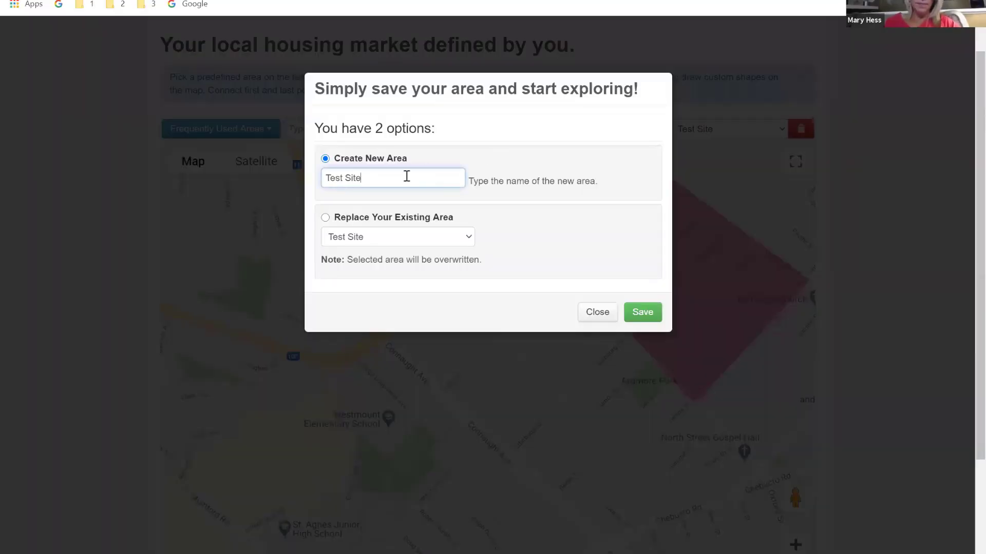
type("2")
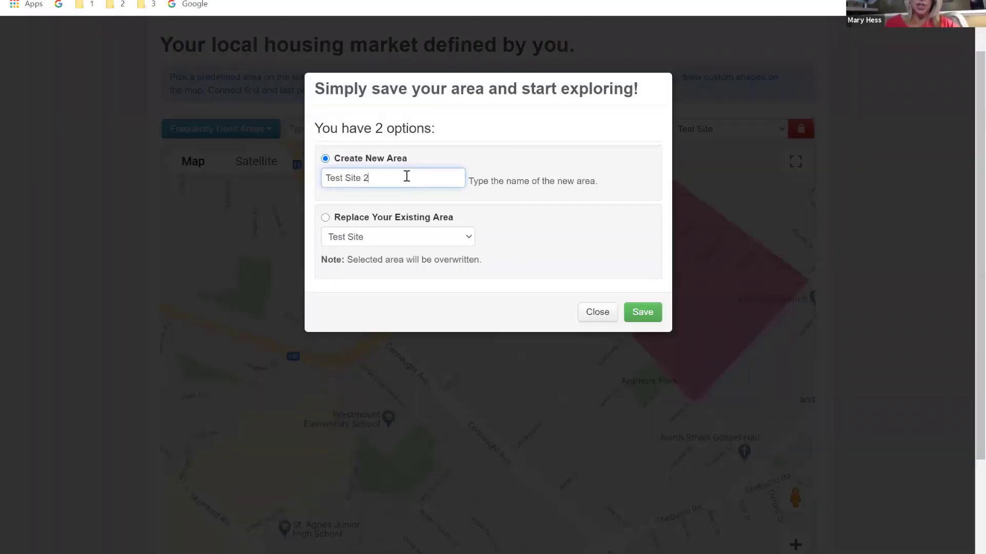
left_click(643, 314)
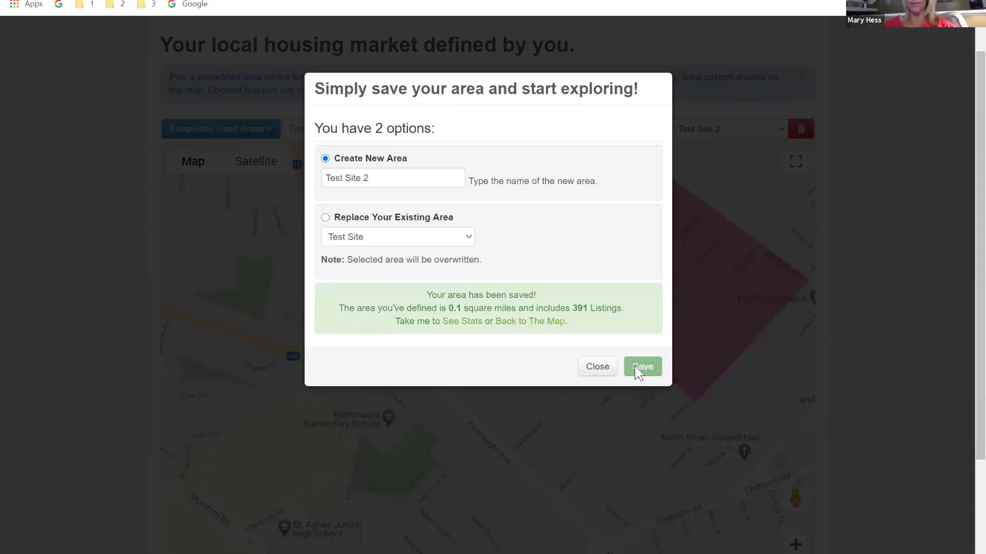
left_click(593, 373)
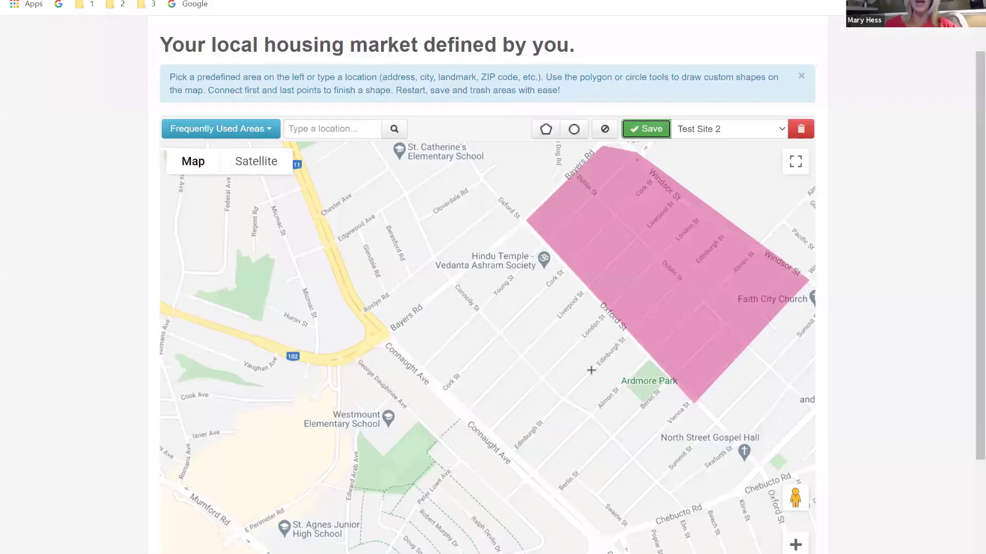
Step: Return to the InfoSparks charts, replace Entire MLS with the saved custom area Test Site, and show its average closed price
scroll(348, 51, "up", 1)
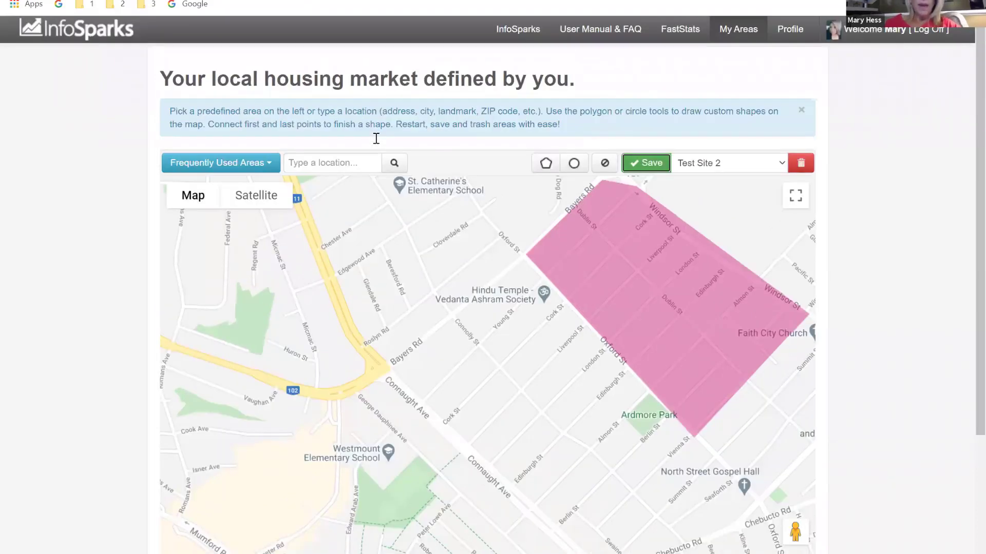
left_click(519, 35)
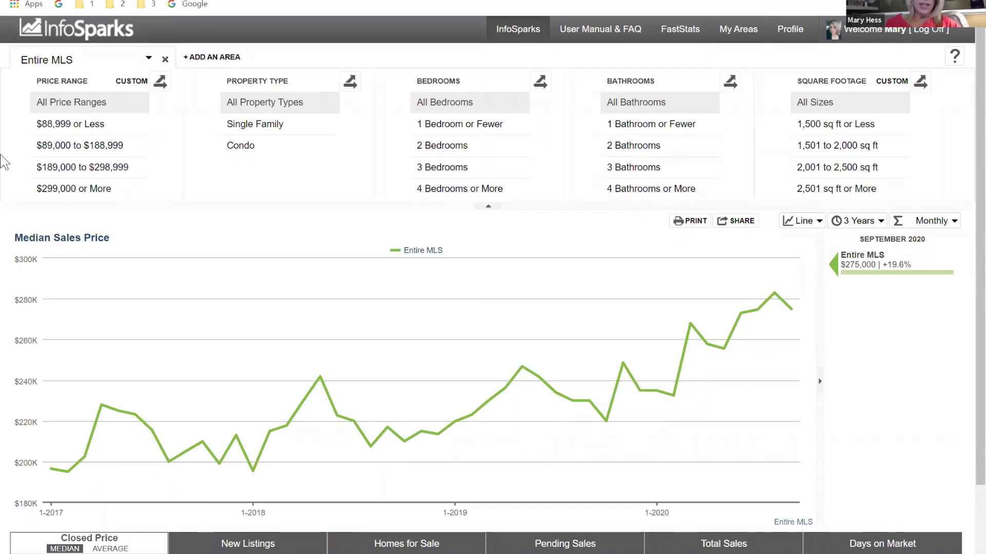
left_click(100, 57)
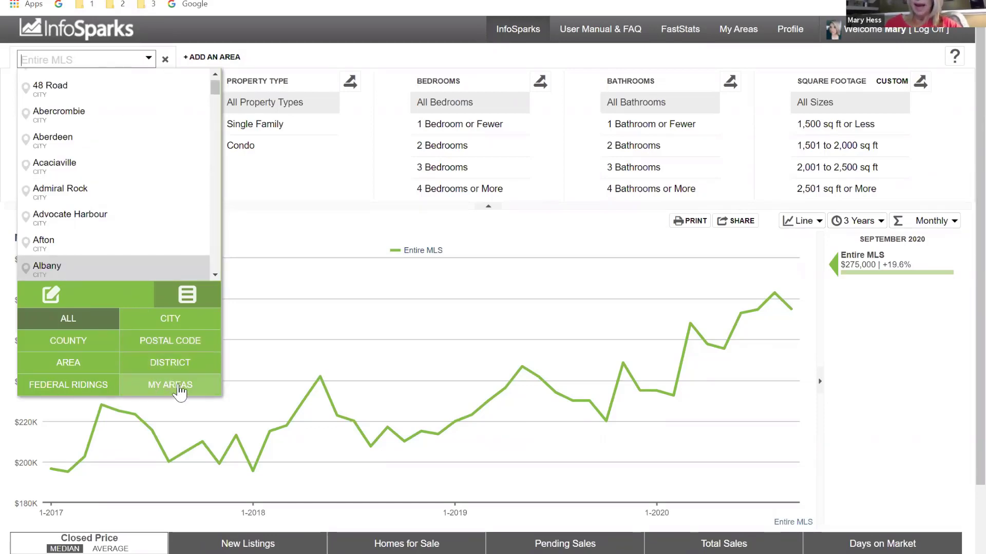
left_click(179, 391)
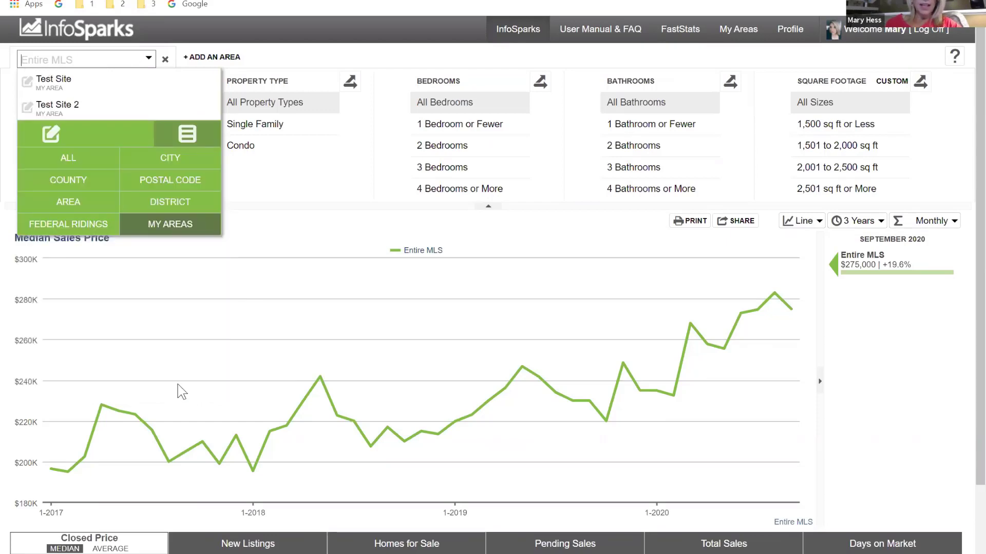
left_click(70, 90)
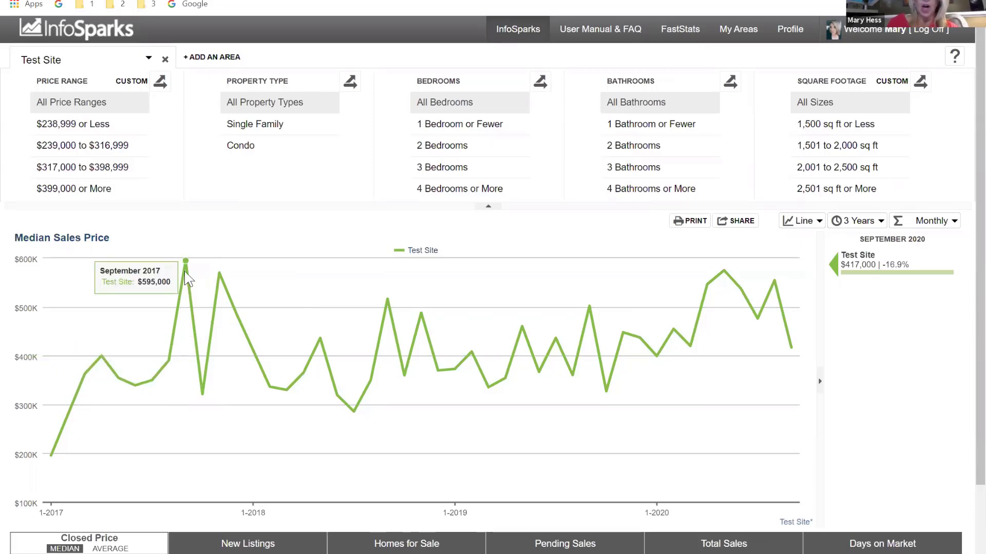
left_click(124, 549)
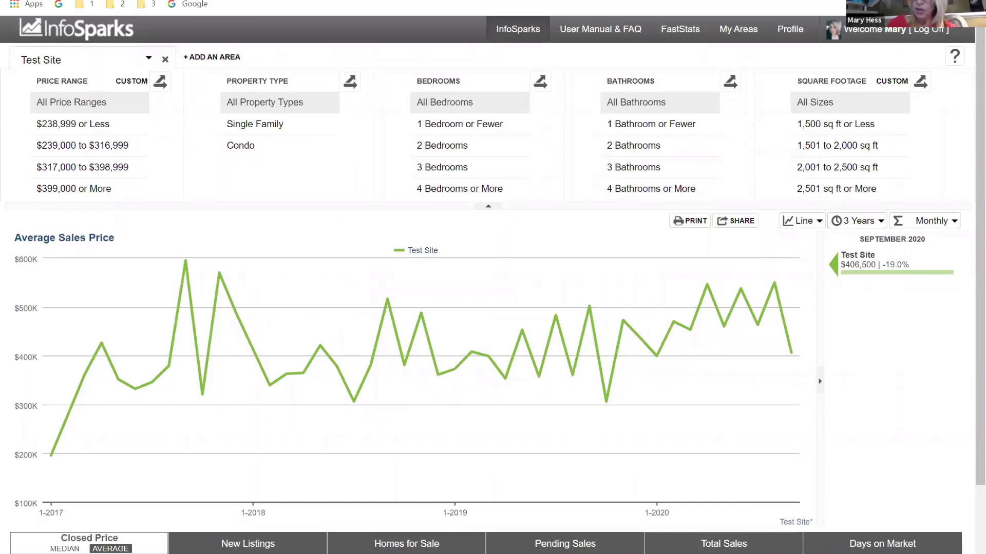
Step: Add the saved custom area Test Site 2 to the chart as a second area for comparison with Test Site
left_click(226, 57)
left_click(227, 53)
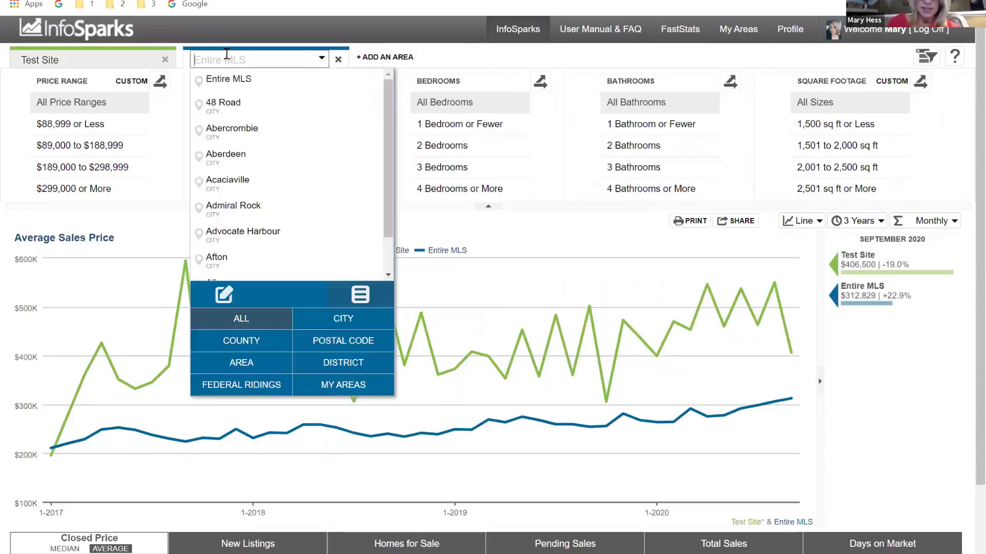
left_click(345, 386)
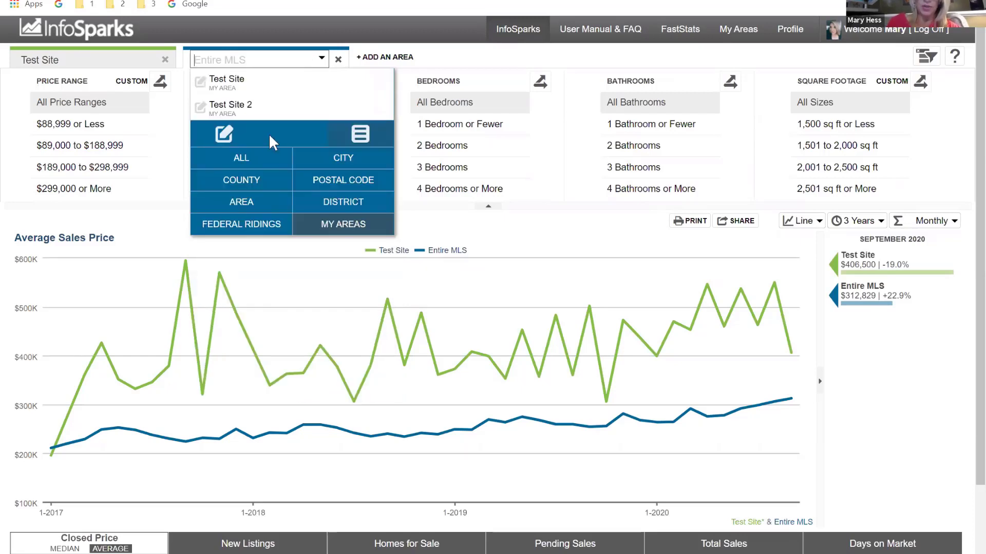
left_click(275, 109)
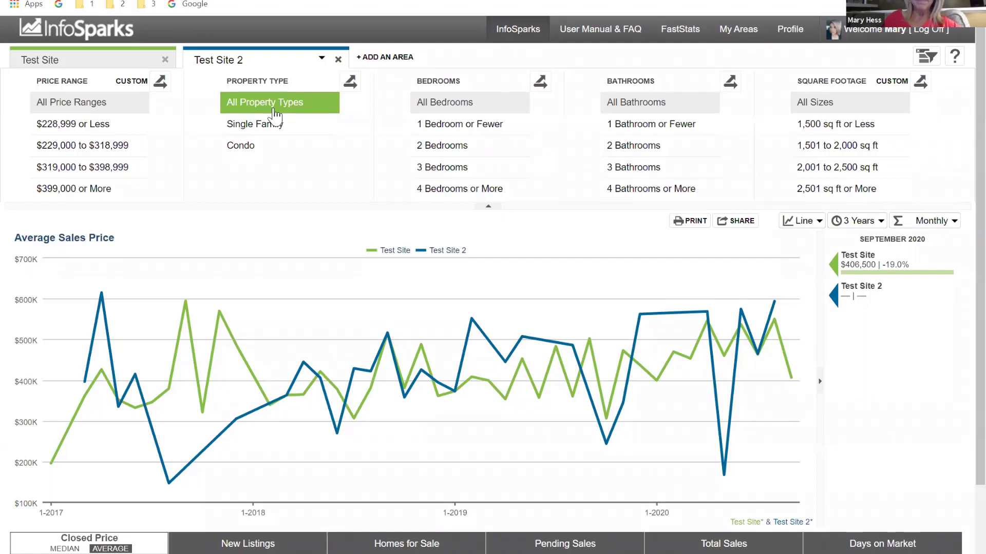
mouse_move(440, 383)
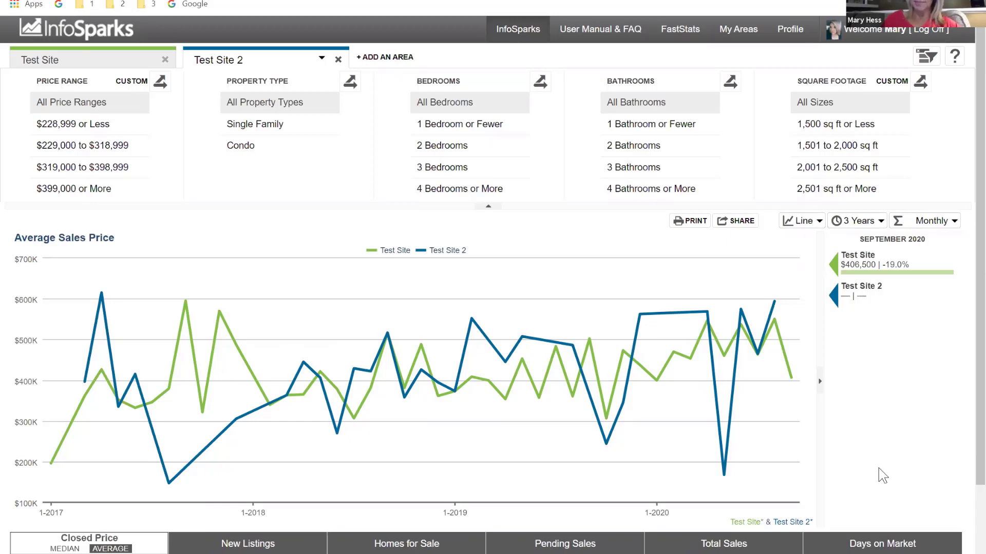
Step: Open the print-ready PDF of the Average Sales Price chart, review it, and return to the chart
left_click(692, 224)
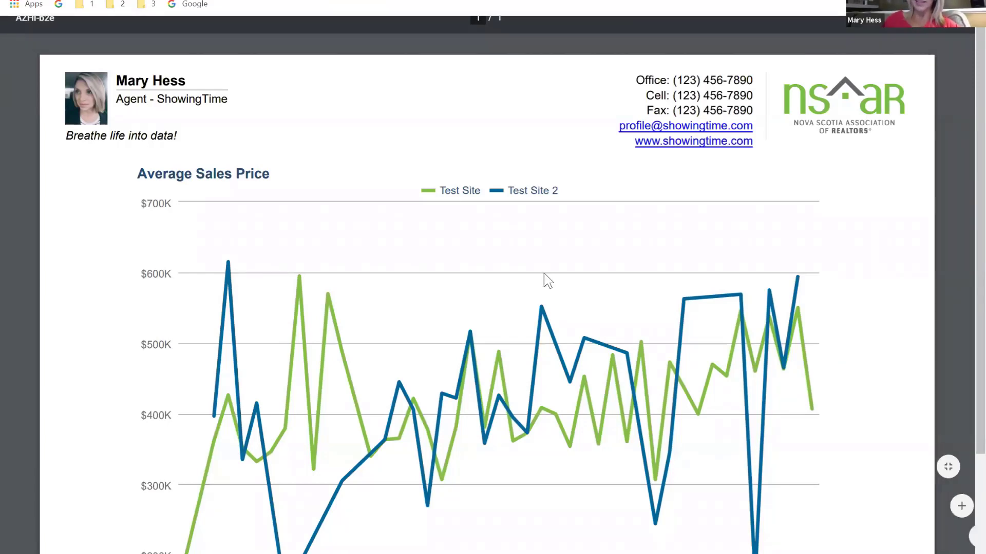
scroll(548, 281, "down", 3)
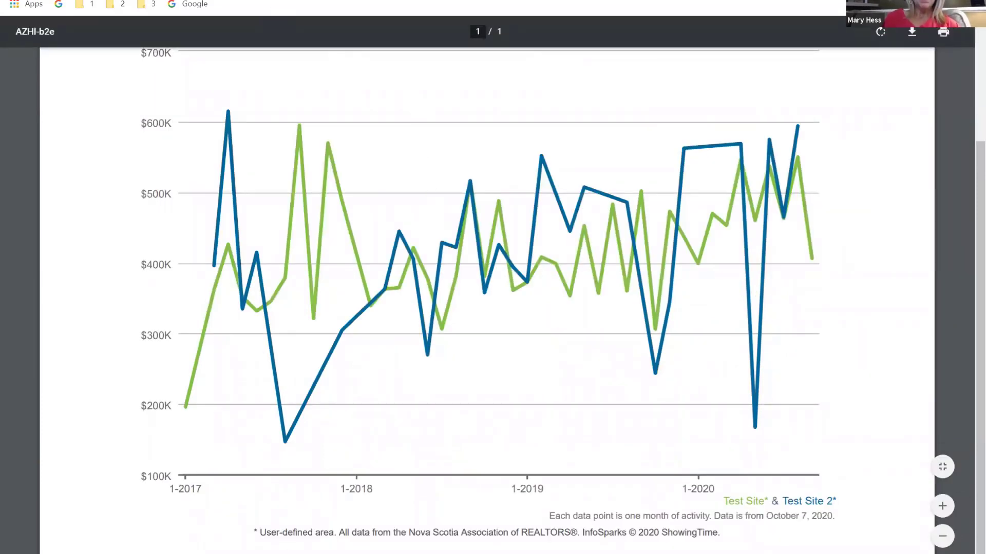
key("ctrl+w")
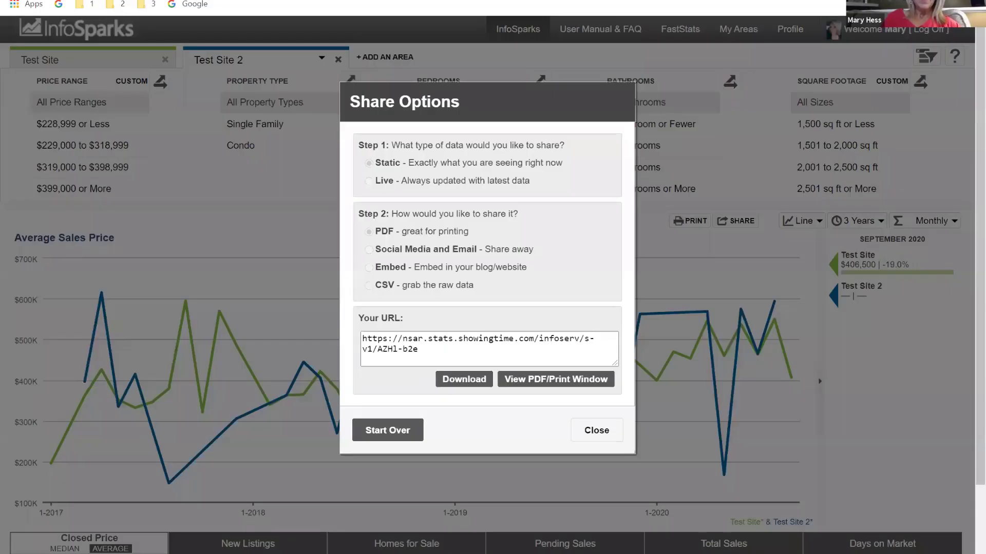
left_click(596, 432)
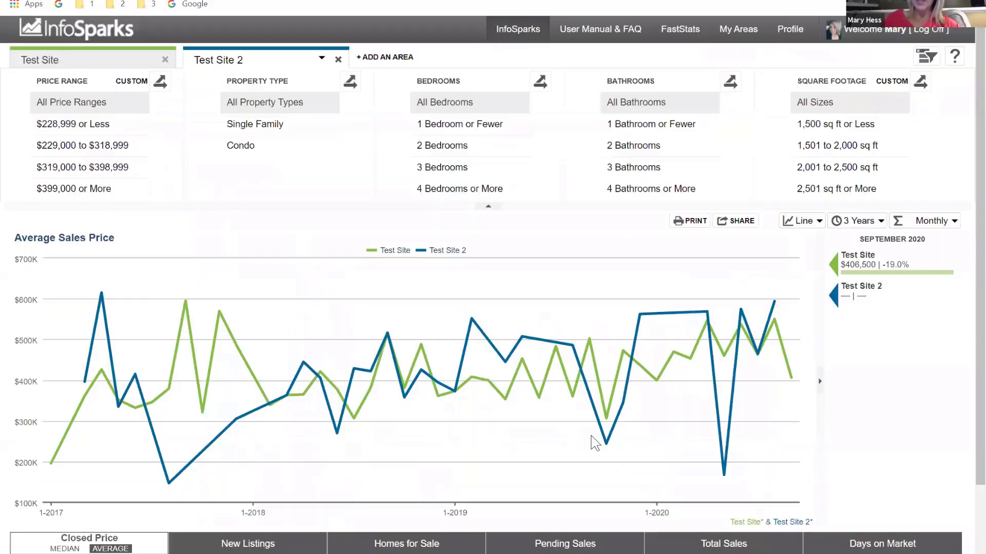
Step: Generate a Live share link for Social Media and Email from the comparison chart and copy its URL
left_click(739, 221)
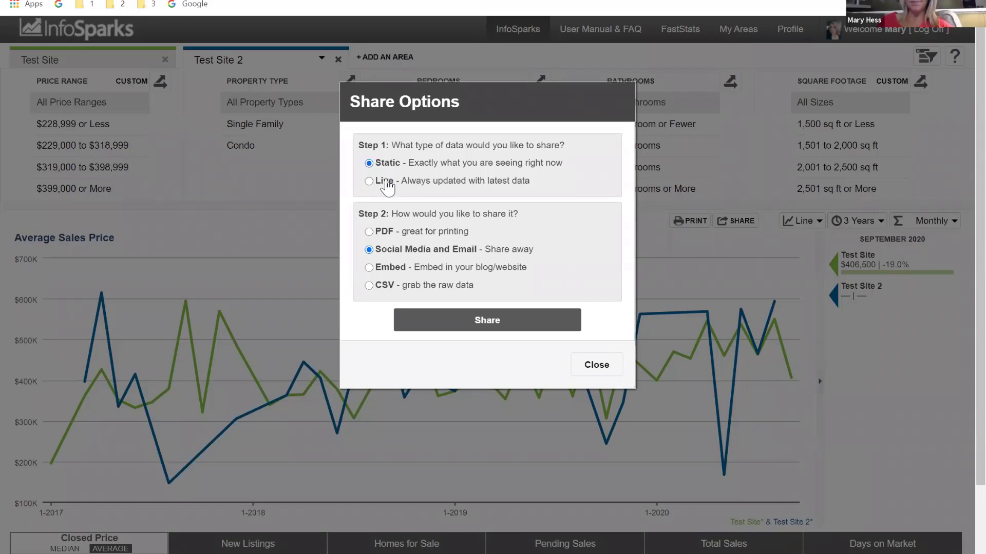
left_click(385, 183)
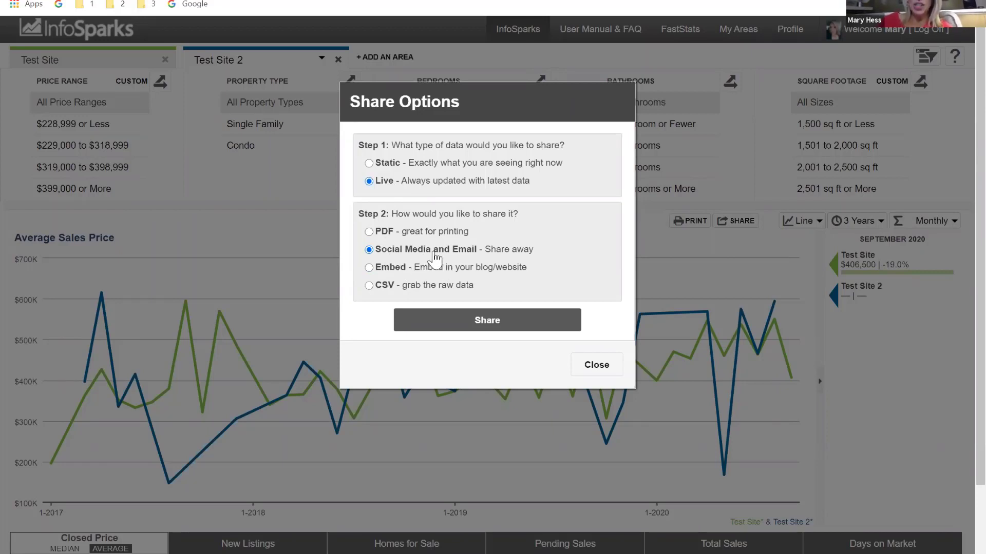
left_click(472, 324)
left_click(430, 349)
left_click_drag(431, 352, 360, 341)
key("ctrl+c")
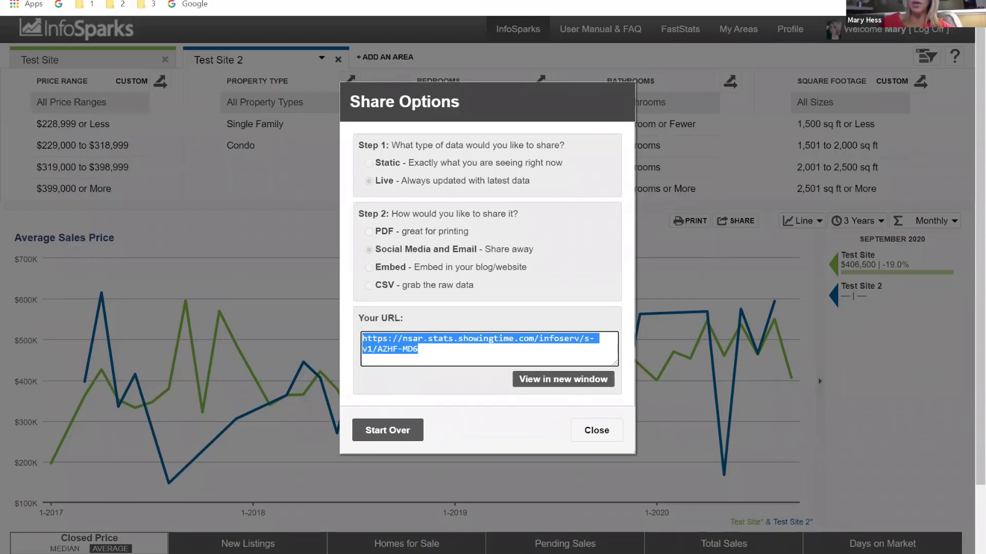
Step: Open Facebook in a new browser tab and start a new post
key("ctrl+t")
type("facebook.c")
key("Return")
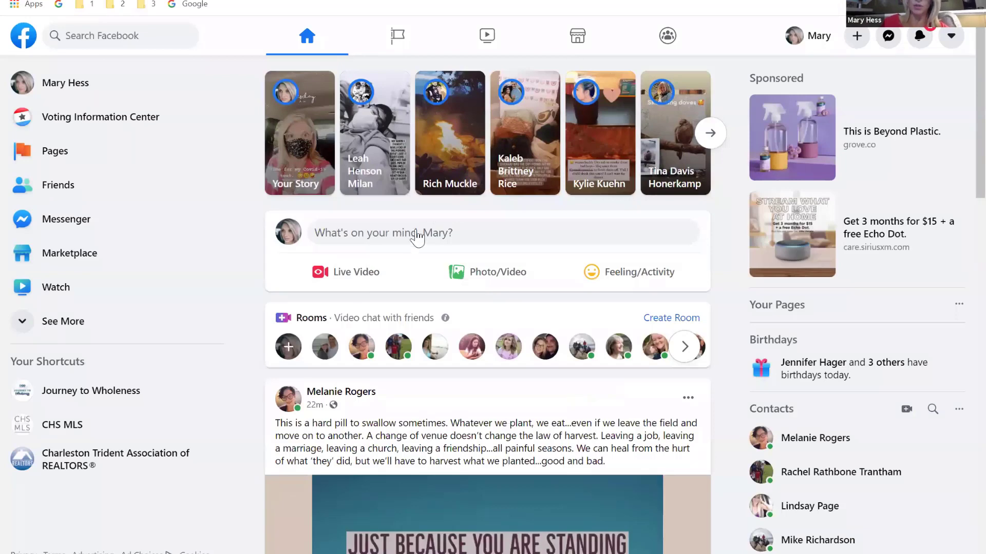
left_click(382, 236)
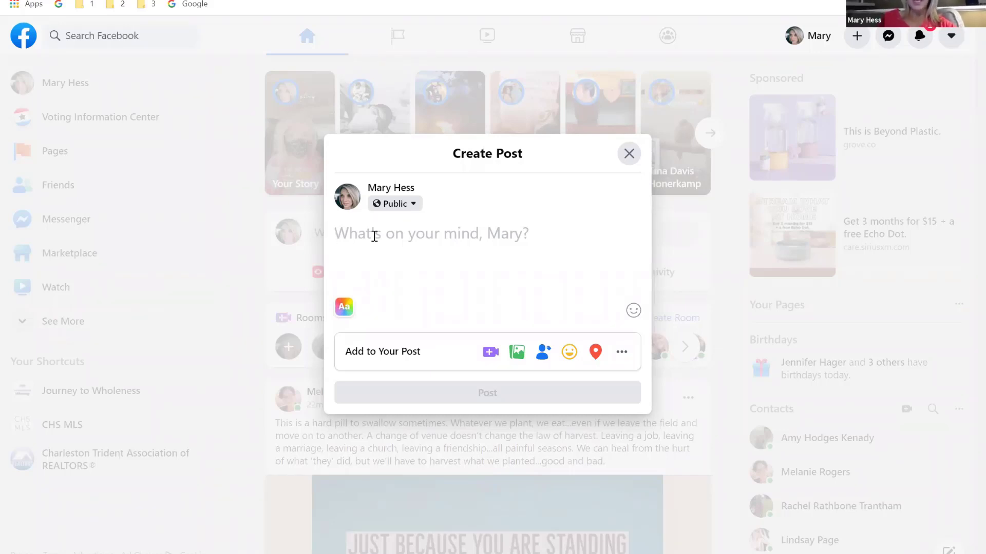
Step: Write "See the latest report on average sales in my area . . ." as the post's text
type("See the latest report on ")
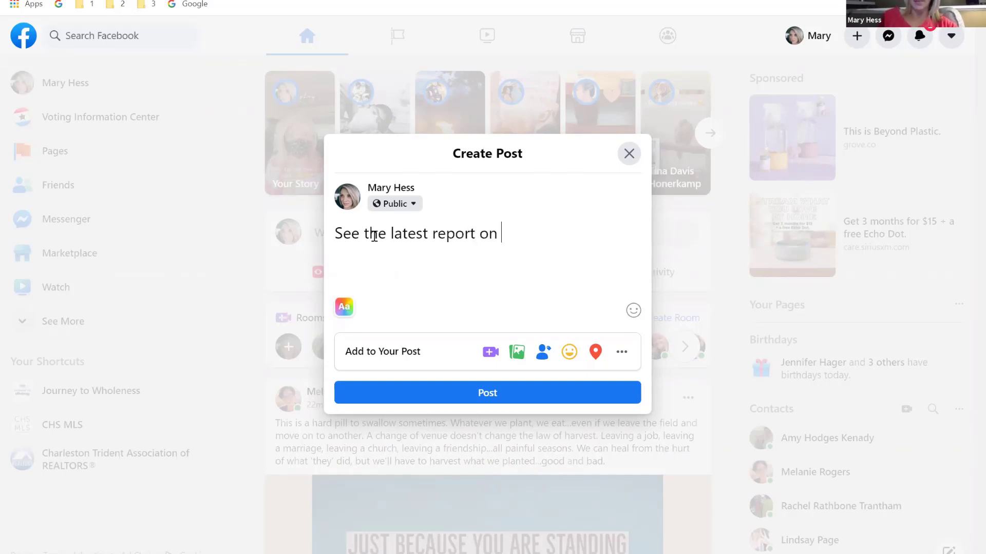
type("averga")
key("BackSpace")
type("a")
key("BackSpace")
key("BackSpace")
type("age sales")
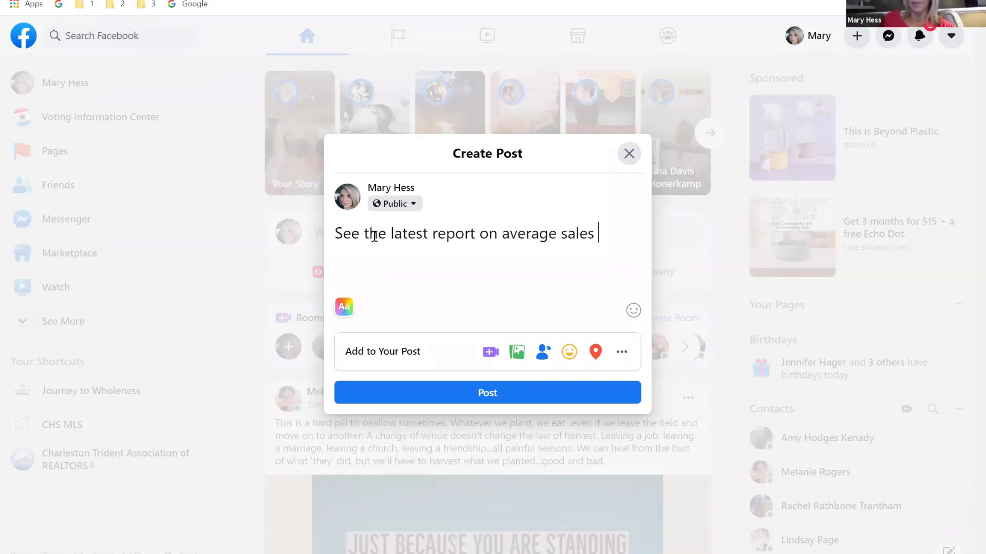
type("my are")
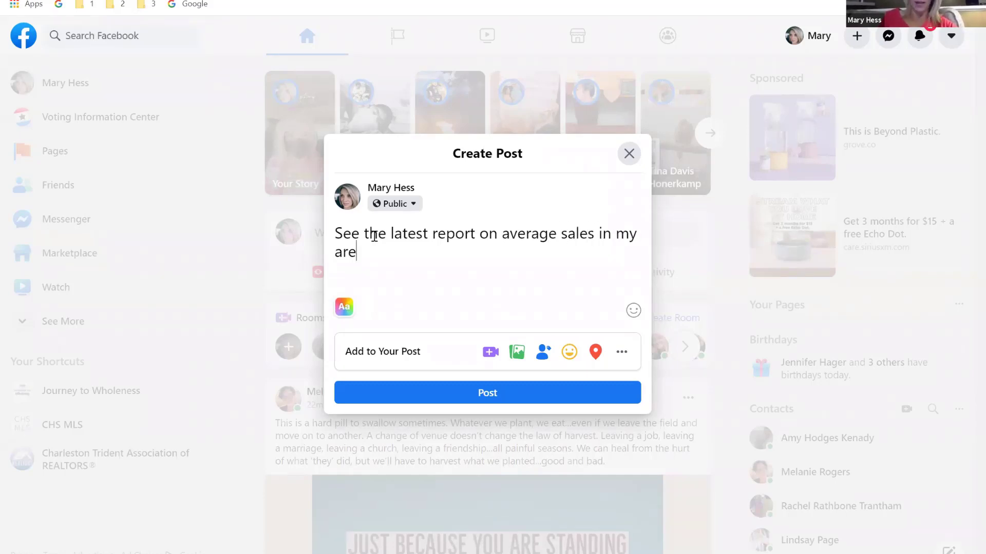
type("a . . .")
Step: Paste the copied chart link on a new line below the post's text and publish the post
key("Return")
key("Return")
key("ctrl+v")
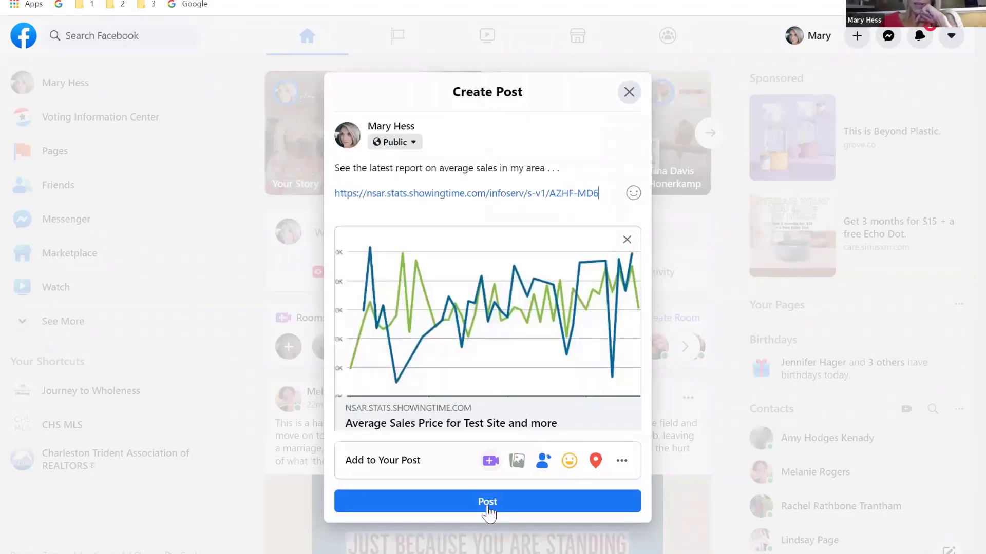
left_click(488, 501)
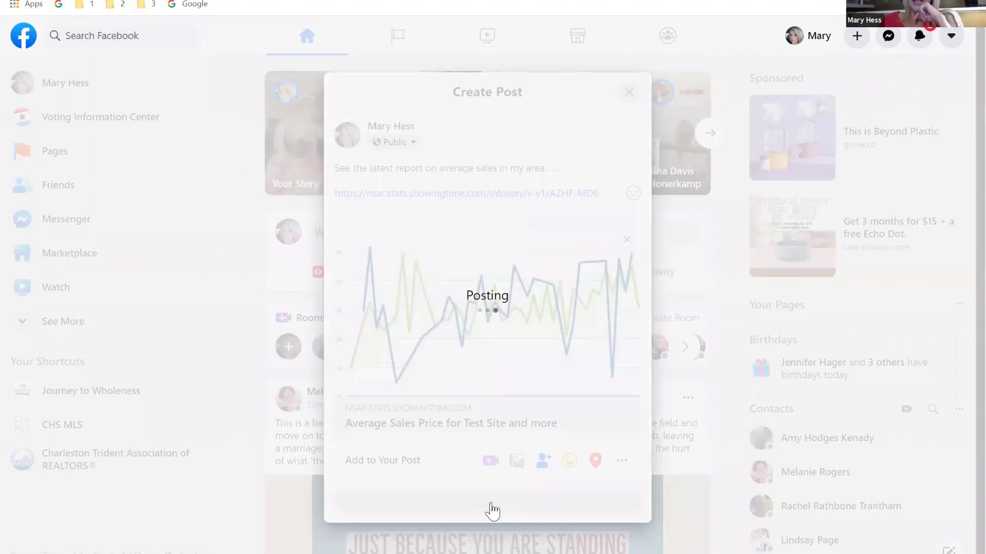
Step: Open the shared chart from the published post and examine its Facebook sharing window and the data date below the chart
scroll(513, 506, "down", 5)
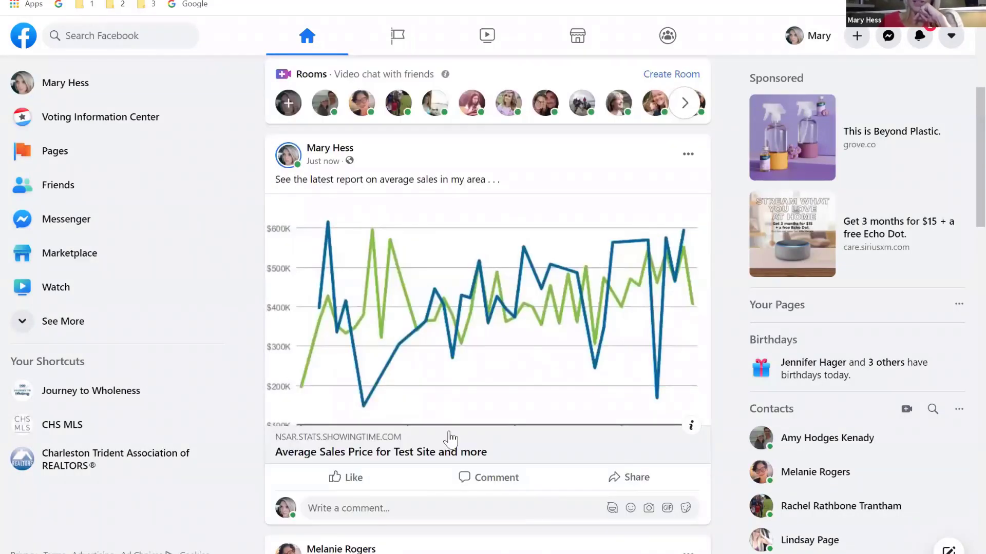
left_click(450, 443)
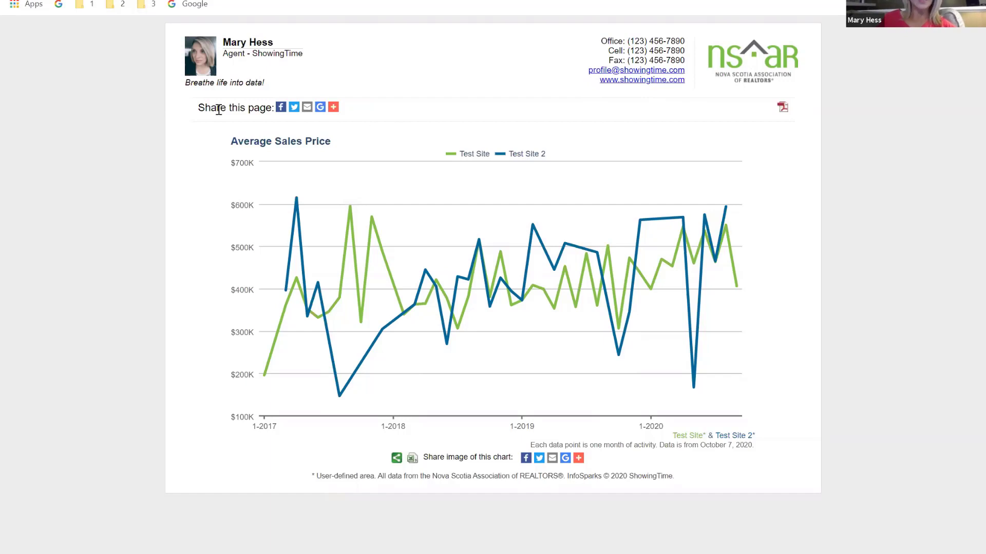
left_click(280, 109)
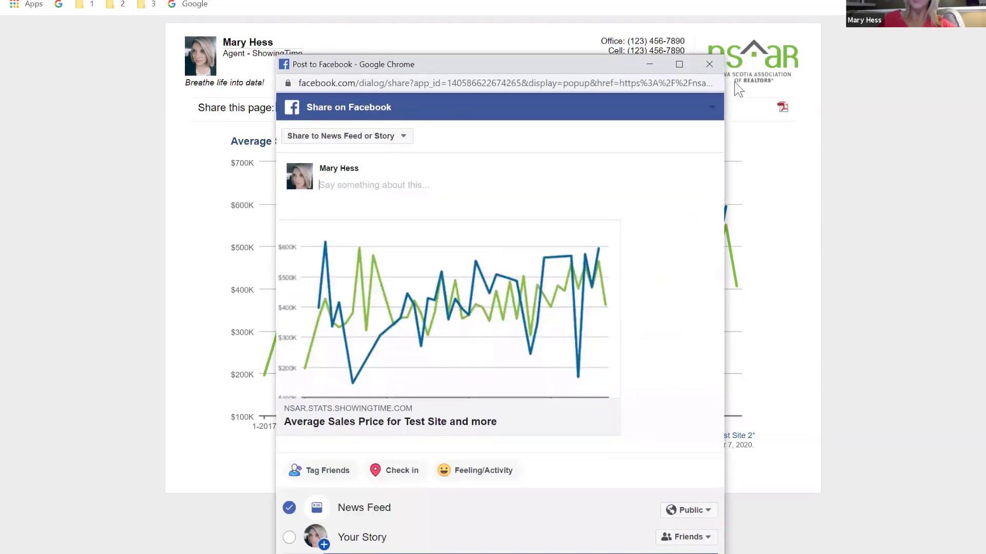
left_click(709, 57)
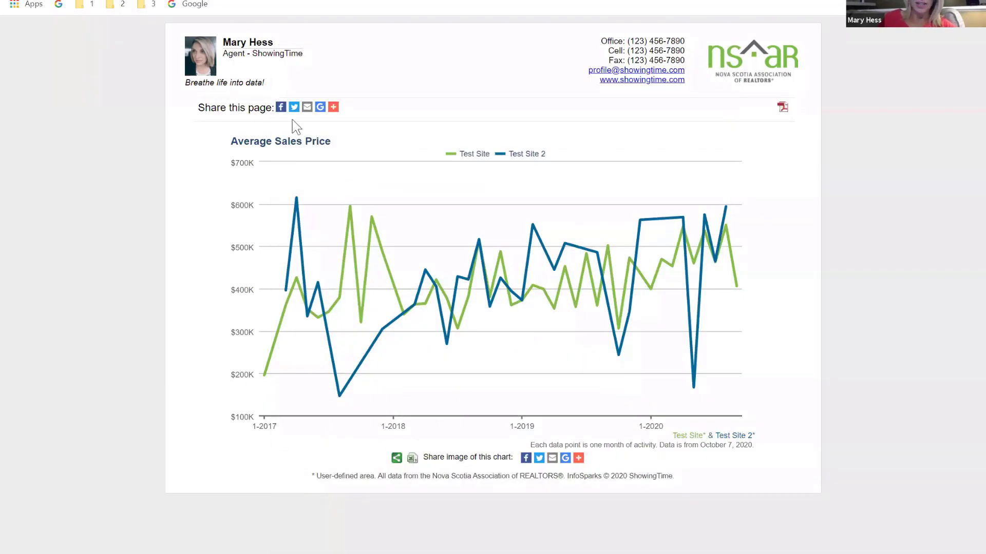
mouse_move(334, 107)
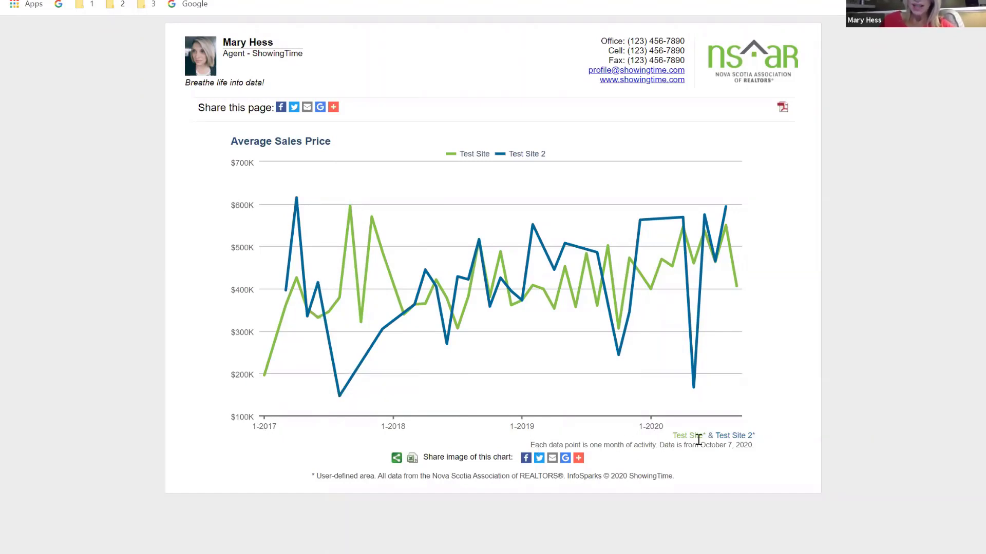
left_click_drag(700, 446, 762, 456)
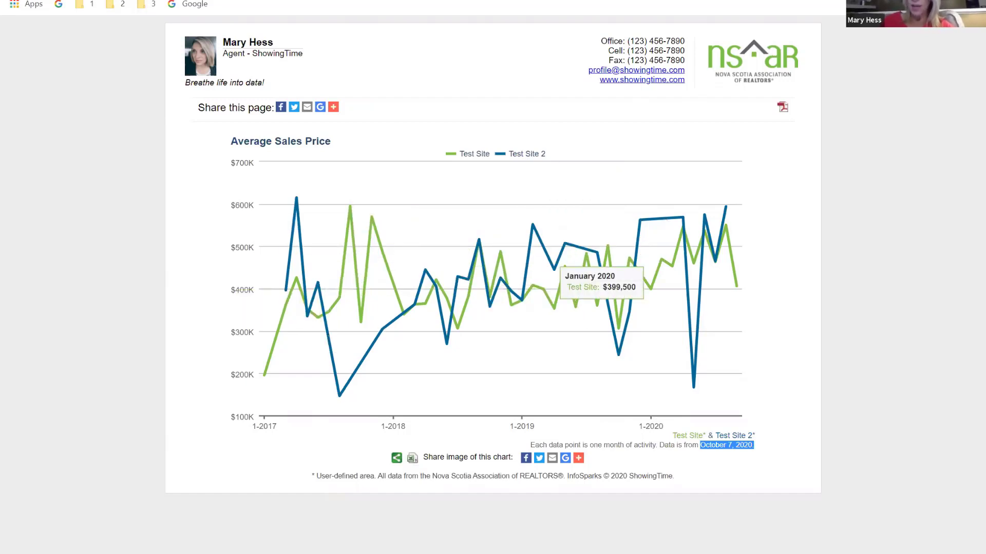
Step: Return to the Facebook feed, delete the published chart post, and leave the Facebook tab
key("ctrl+Tab")
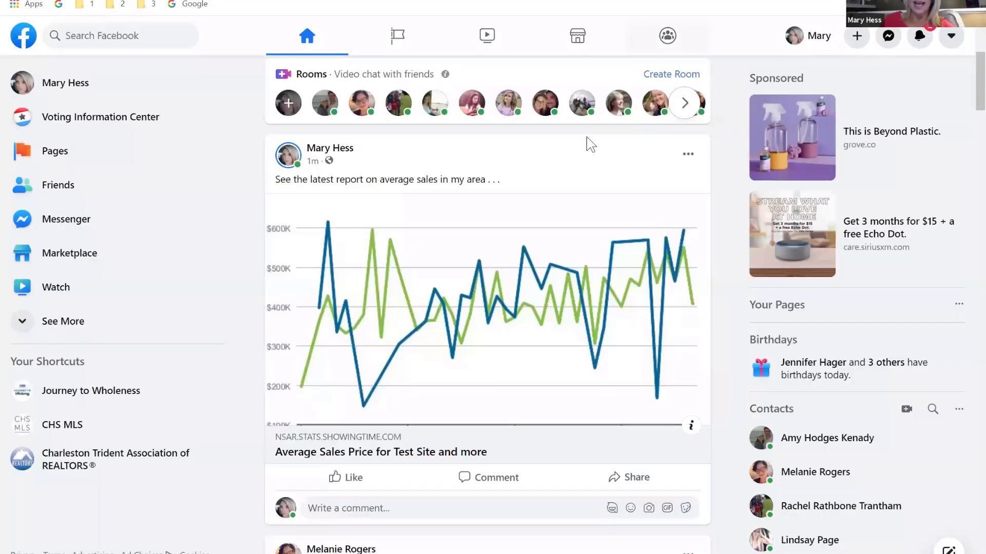
left_click(688, 155)
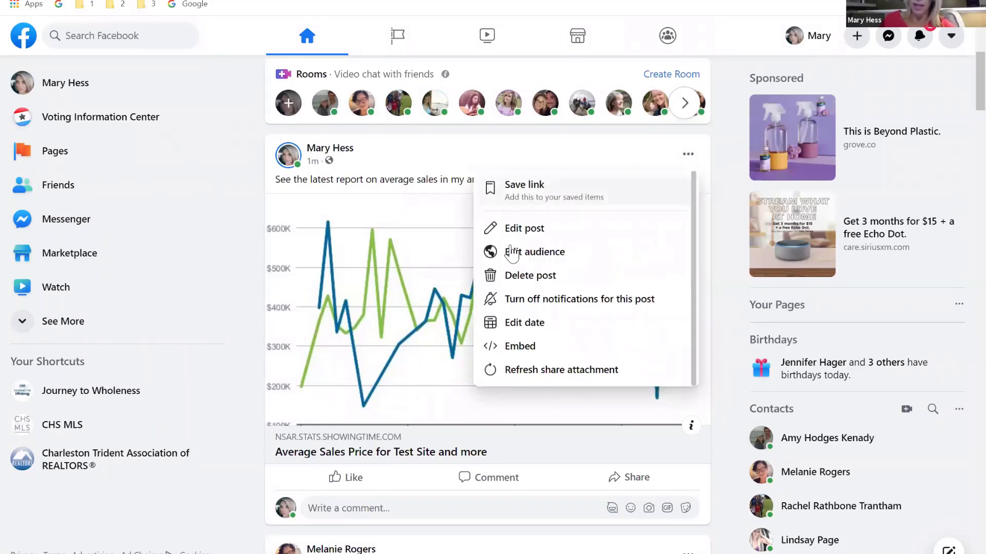
left_click(533, 277)
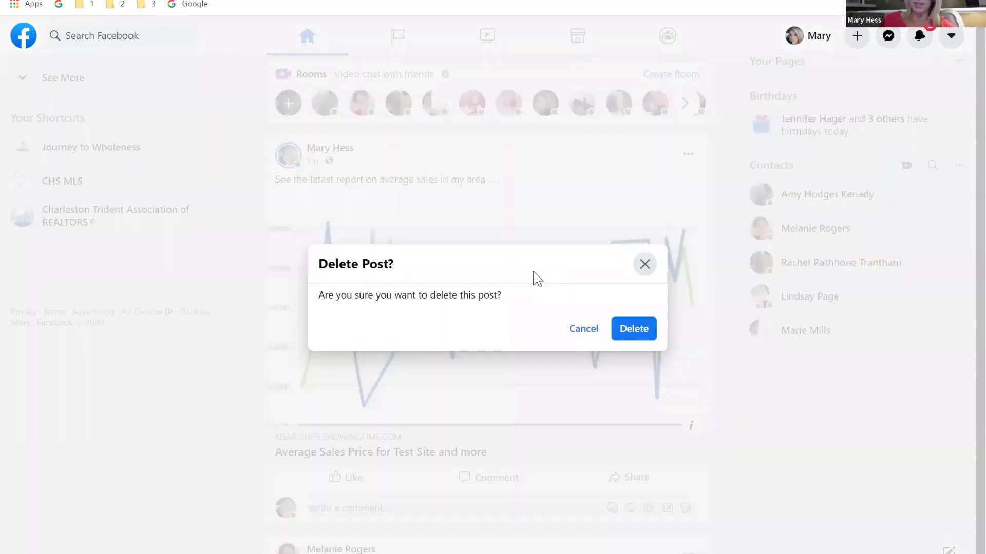
left_click(625, 331)
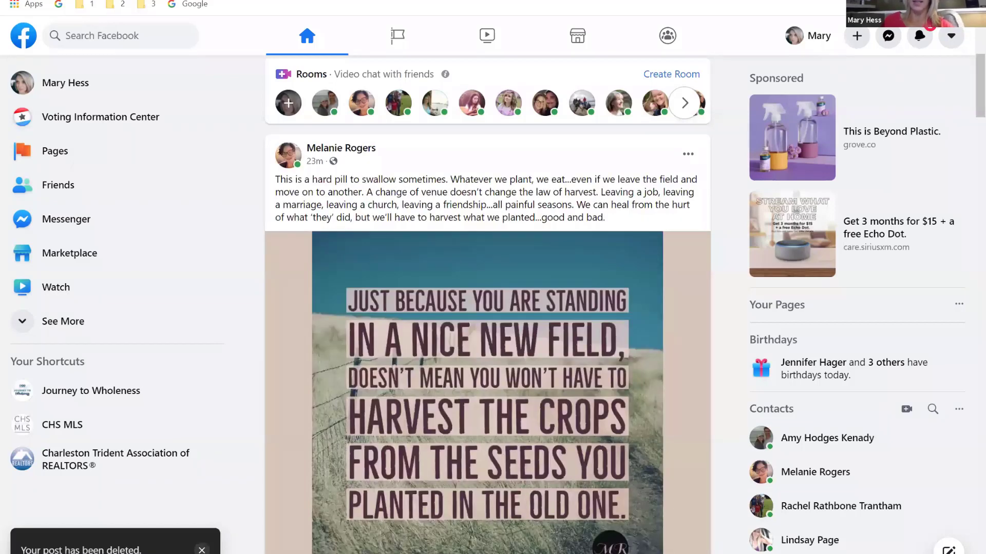
key("ctrl+Tab")
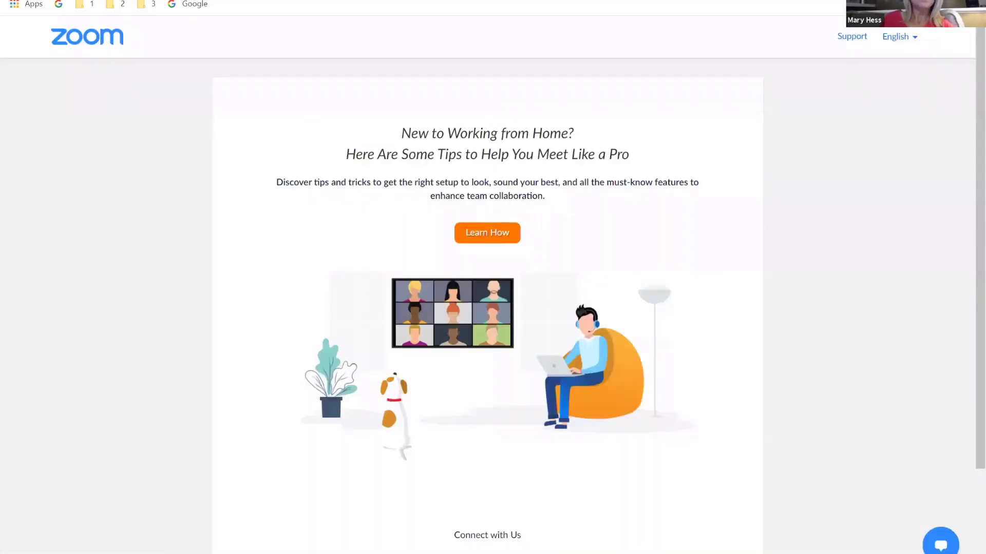
Step: Return to the InfoSparks share window and copy the live chart's full URL
key("ctrl+Tab")
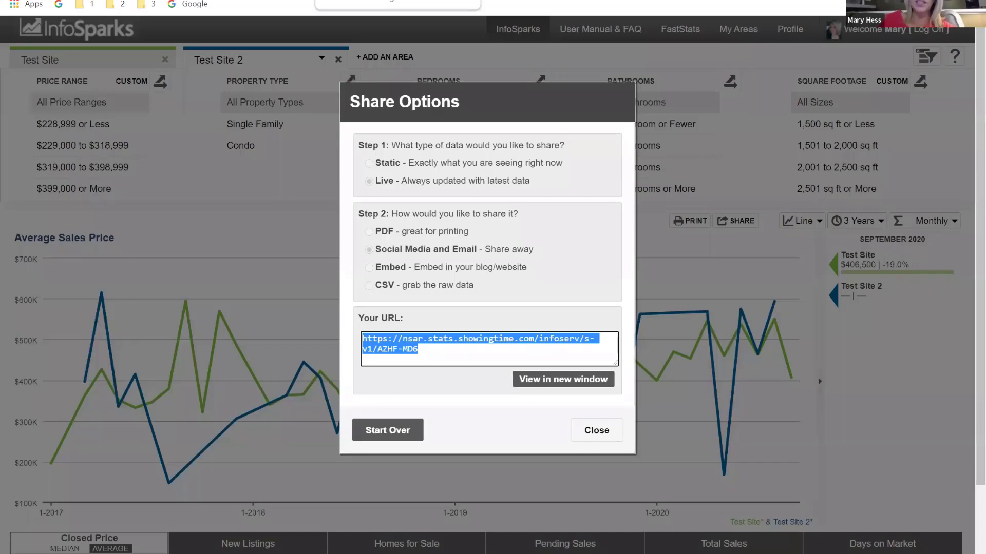
key("ctrl+Tab")
key("ctrl+shift+Tab")
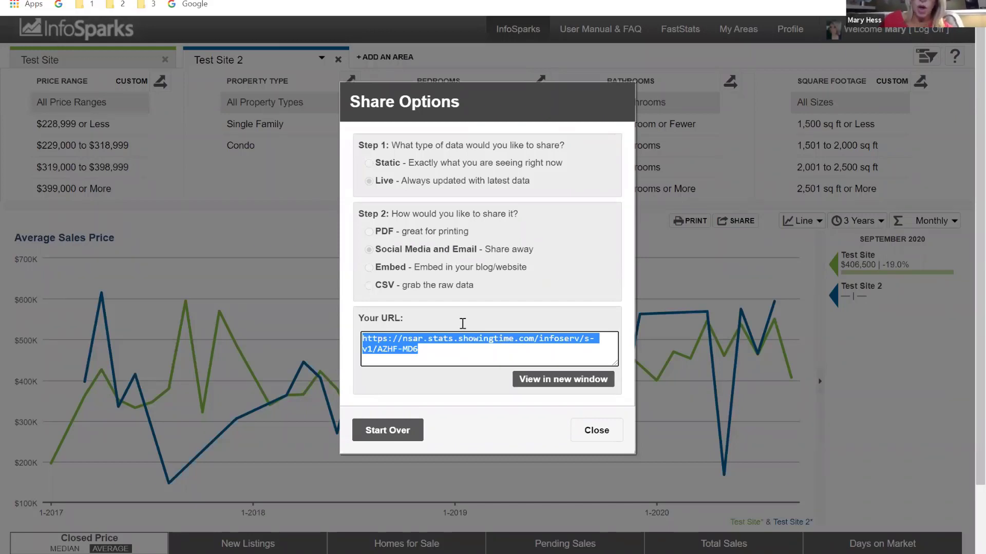
left_click(427, 348)
left_click(360, 343, "shift")
key("ctrl+c")
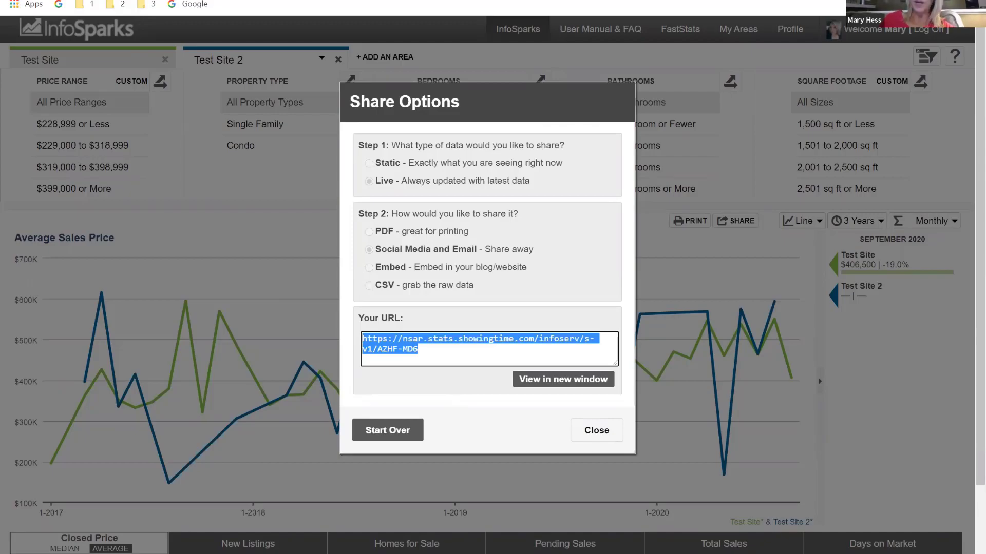
Step: Switch to Outlook, start a new message, and paste the chart link into its body above the signature
key("ctrl+Tab")
left_click(81, 71)
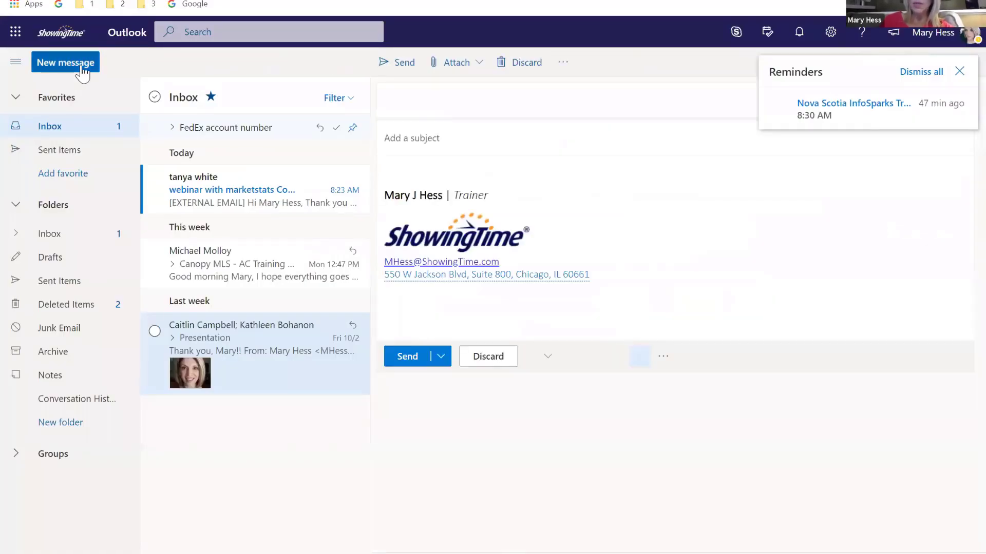
left_click(411, 280)
key("ctrl+v")
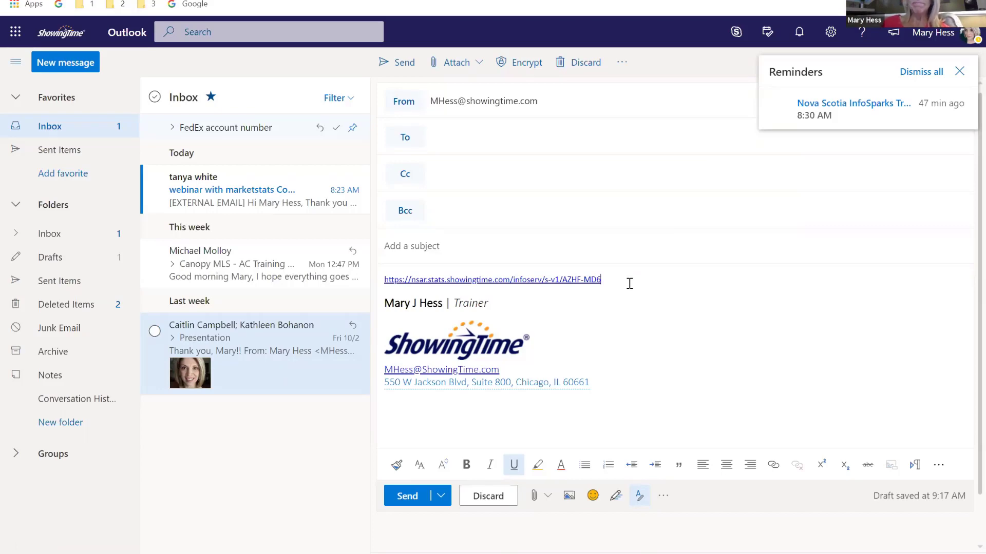
Step: Return to InfoSparks, close the finished share window, and start a new share of the chart with Live data and the Embed option
key("alt+Tab")
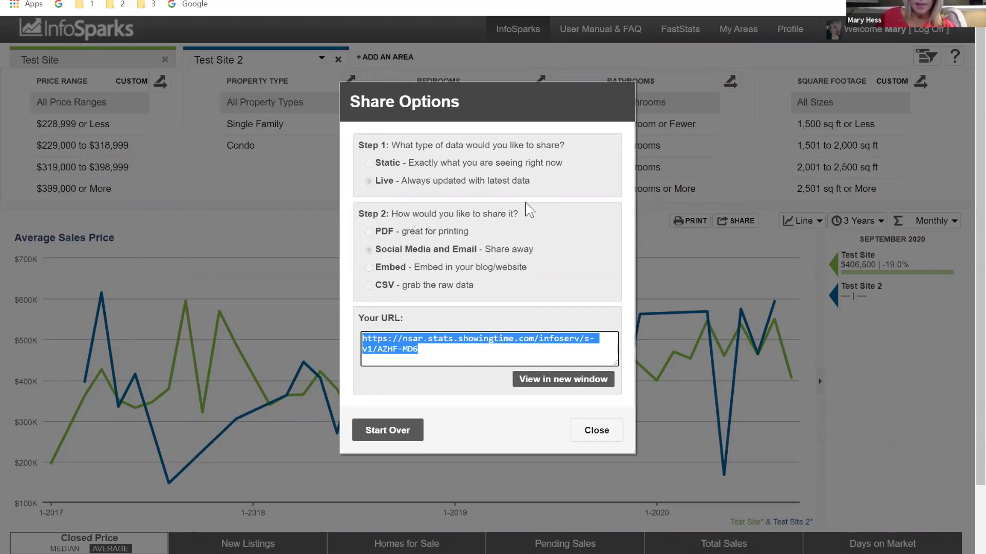
left_click(594, 431)
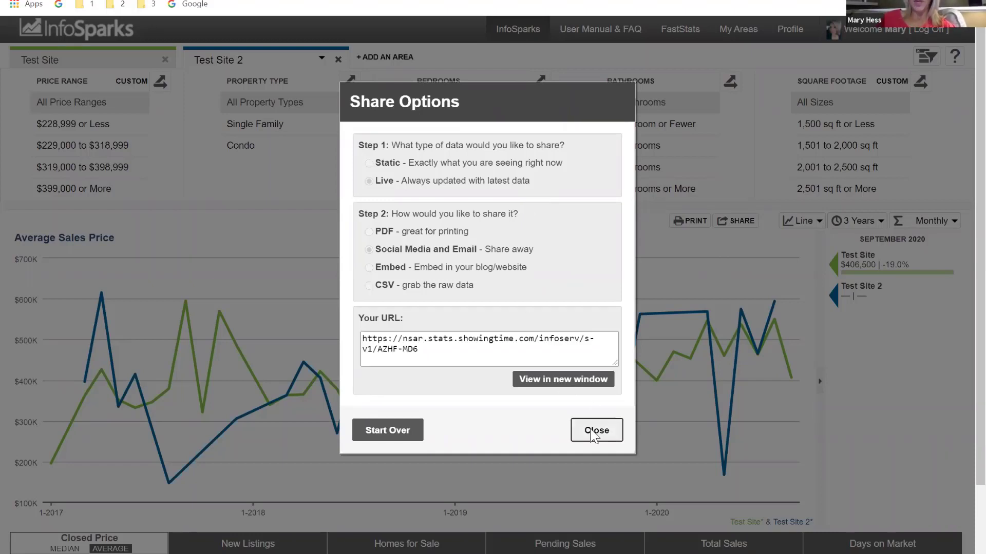
left_click(739, 221)
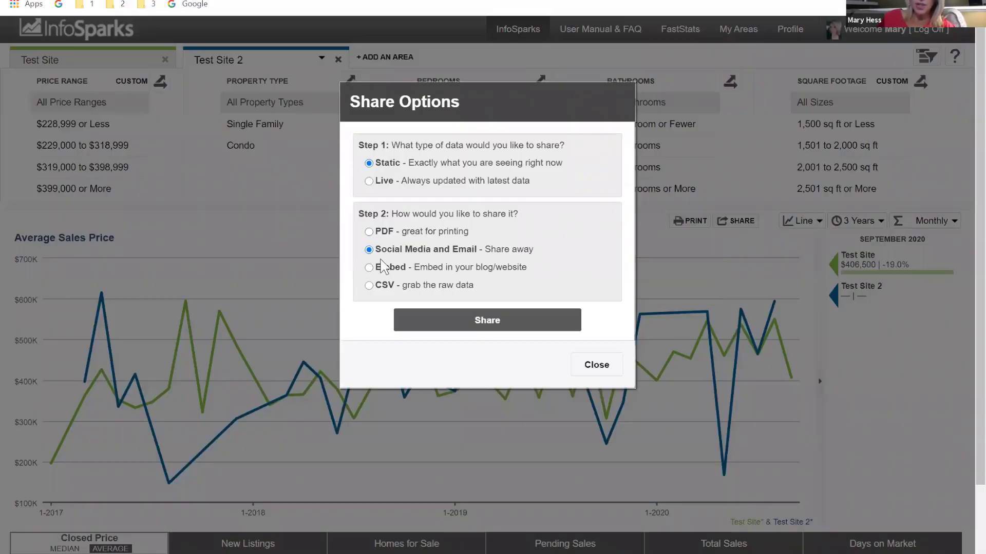
left_click(370, 181)
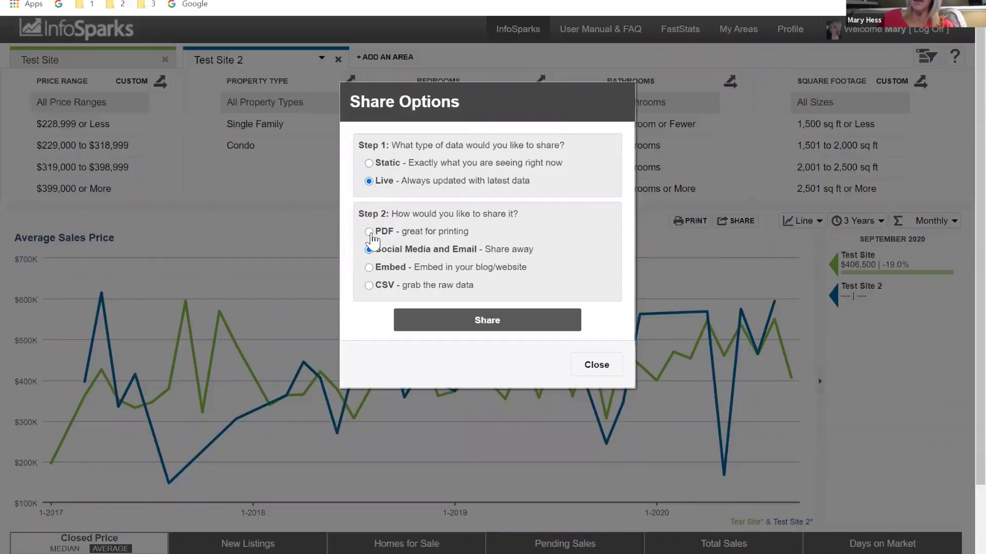
left_click(369, 267)
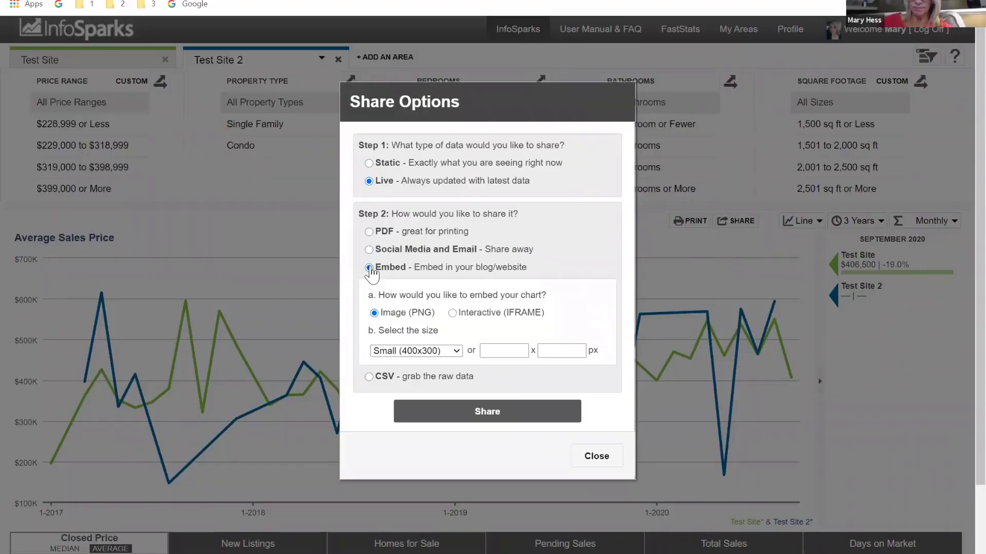
Step: Generate Interactive (IFRAME) embed code at Medium (640x480) size, select the whole code, and close the share options
left_click(452, 314)
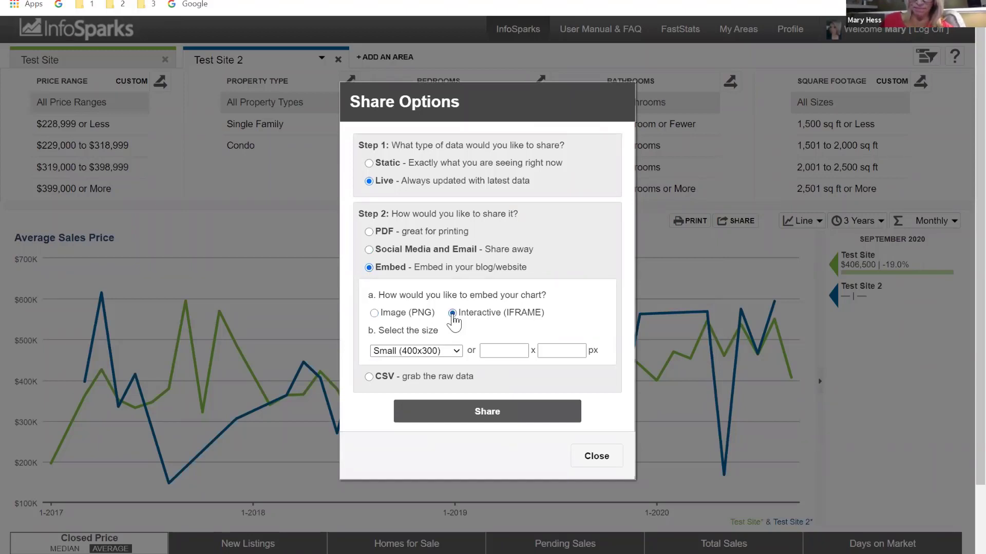
left_click(447, 352)
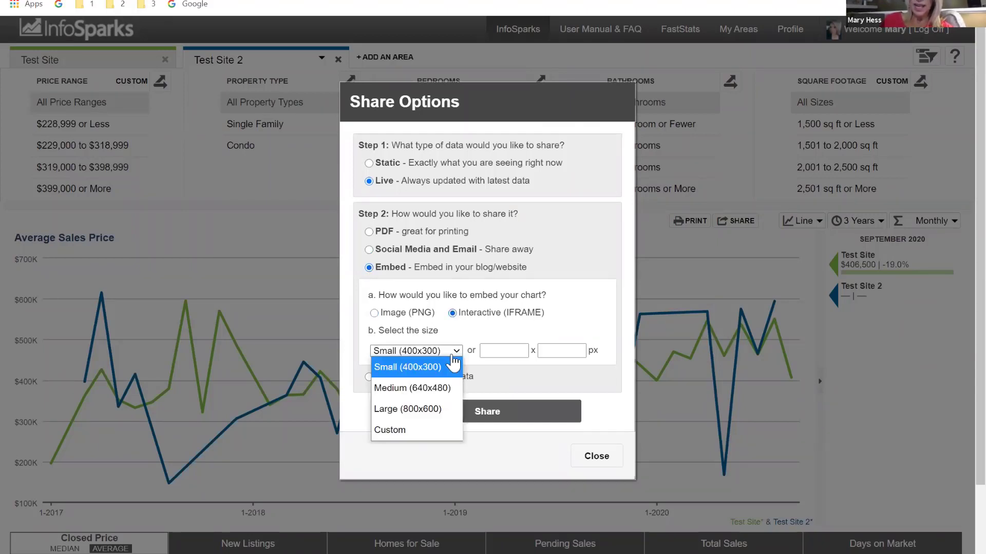
left_click(446, 386)
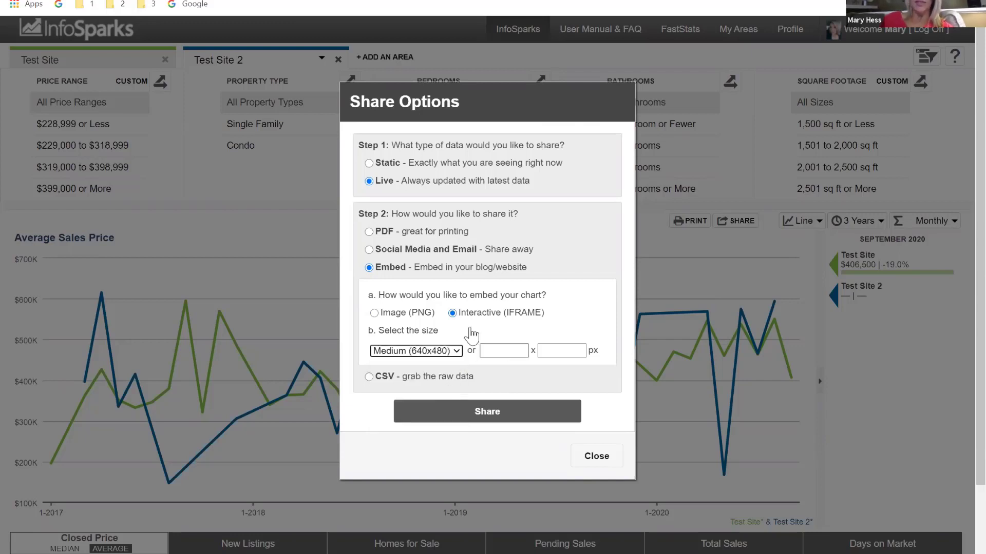
left_click(482, 414)
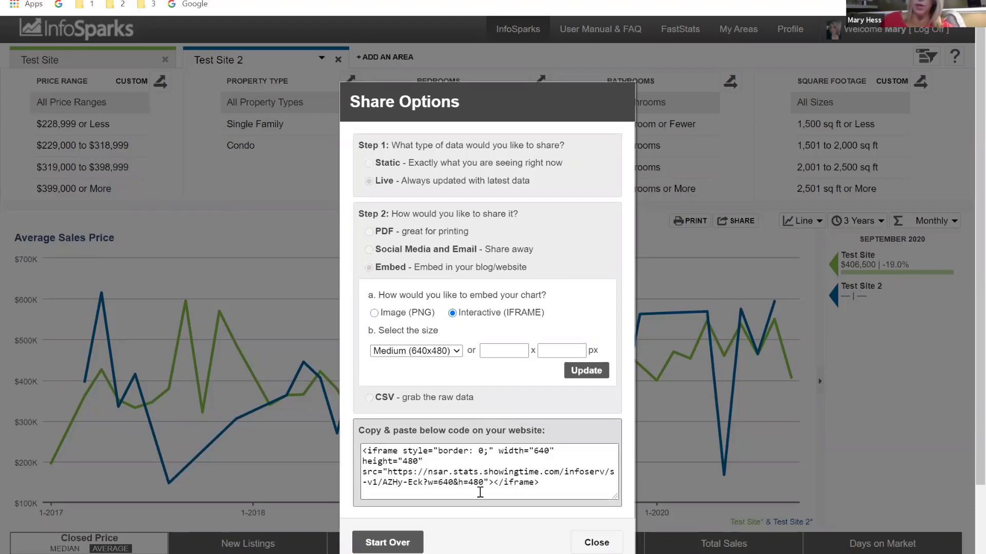
left_click_drag(543, 482, 357, 456)
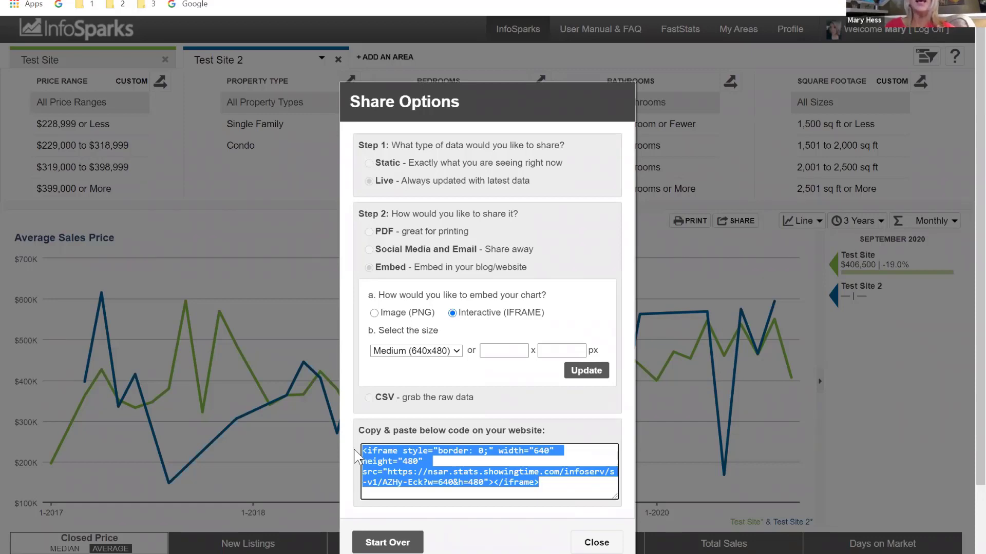
left_click(598, 544)
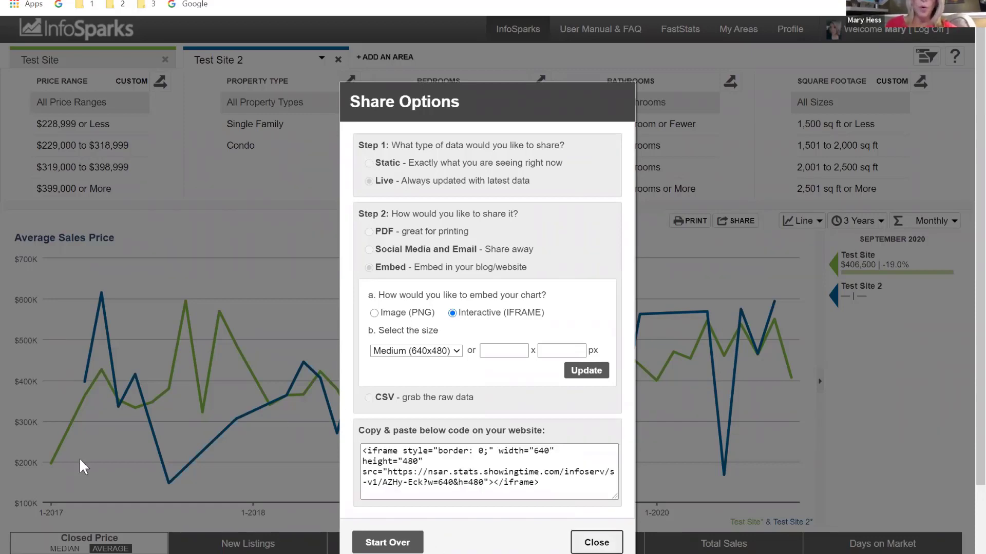